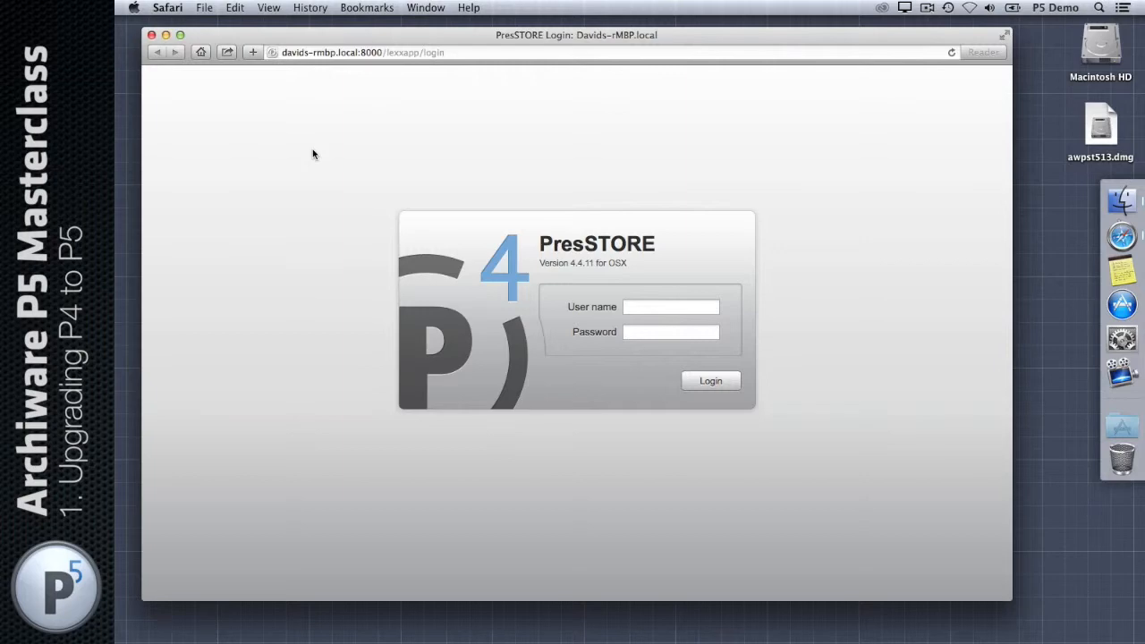
Step: Load archiware.com in a new browser tab
key("super+t")
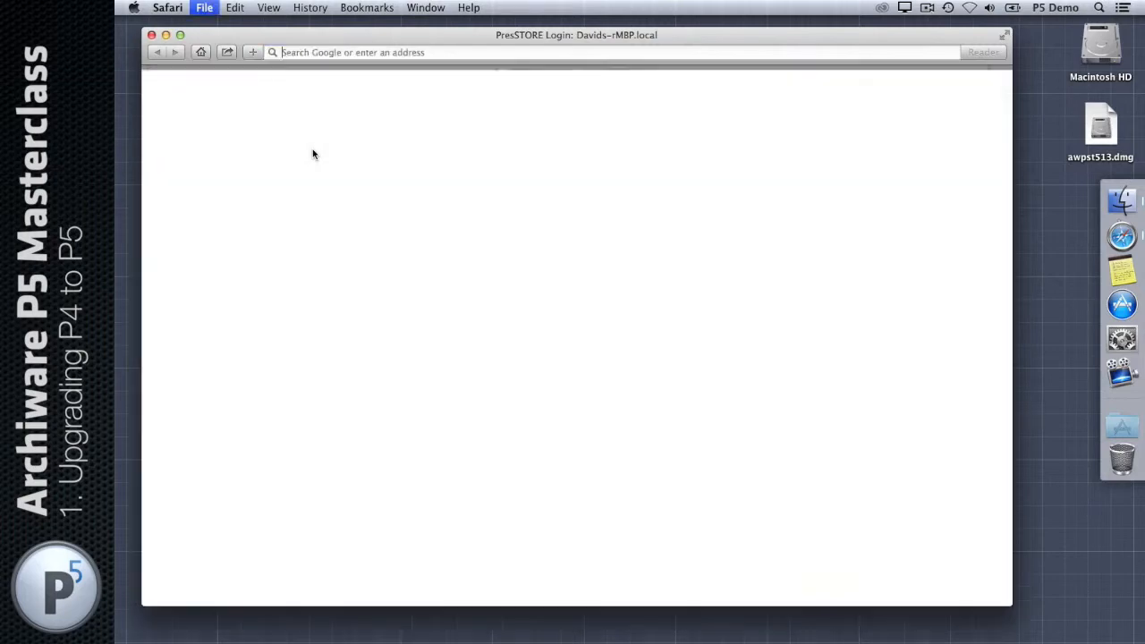
type("archiware.com")
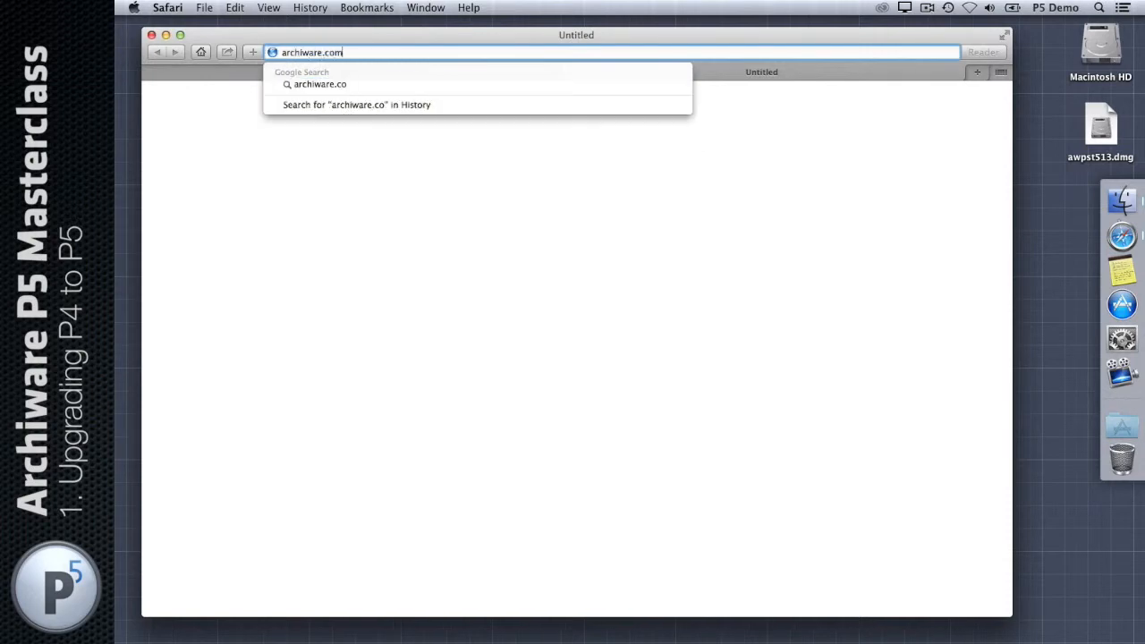
key("Return")
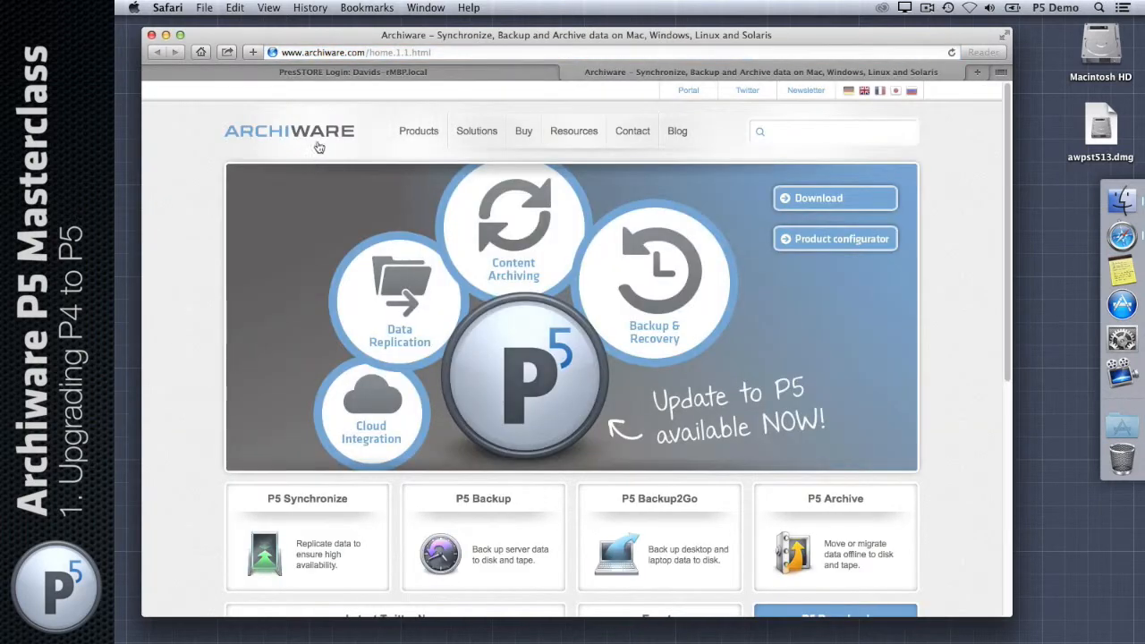
Step: Note P5 v.5.1.3 on the download page, then view PresSTORE 4.4.13 on the P4 page
left_click(808, 198)
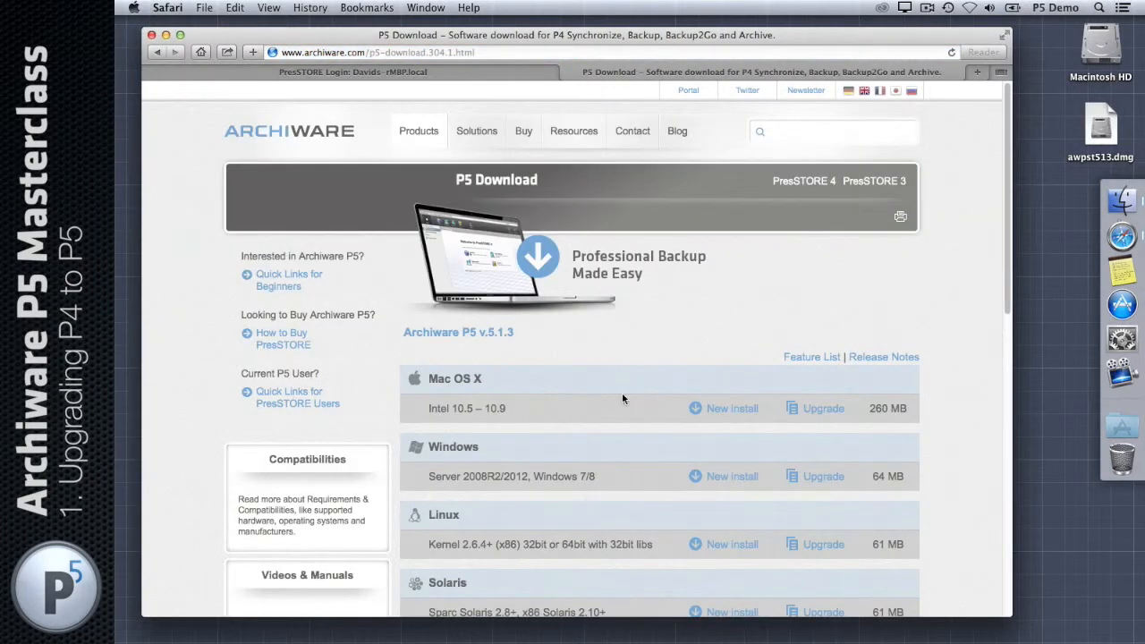
scroll(624, 399, "down", 3)
left_click_drag(506, 240, 479, 240)
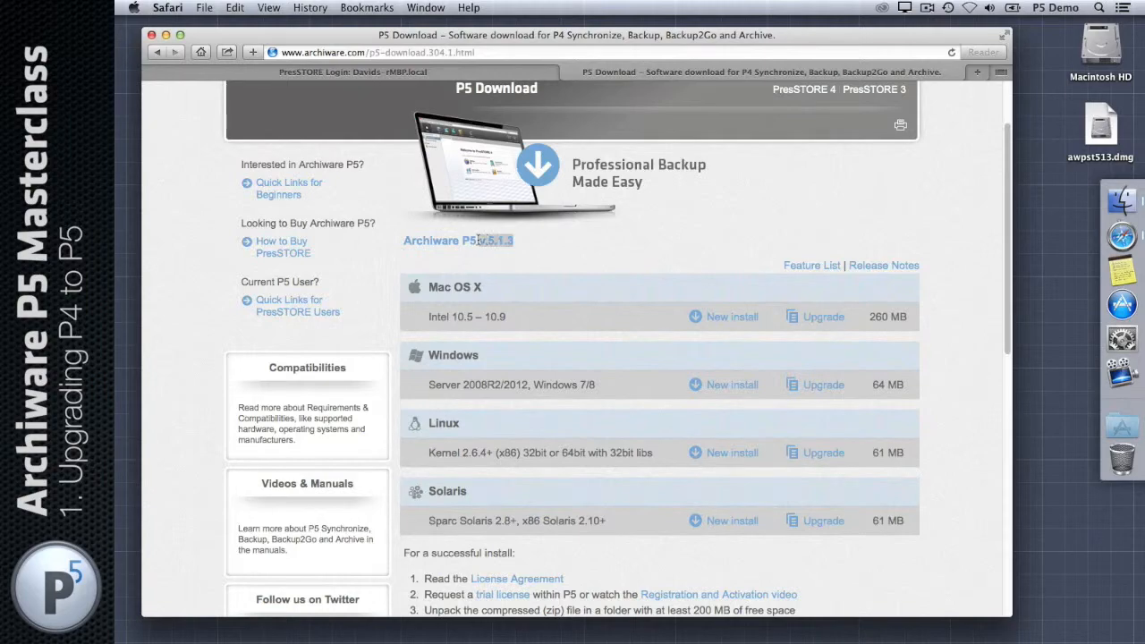
scroll(753, 270, "up", 3)
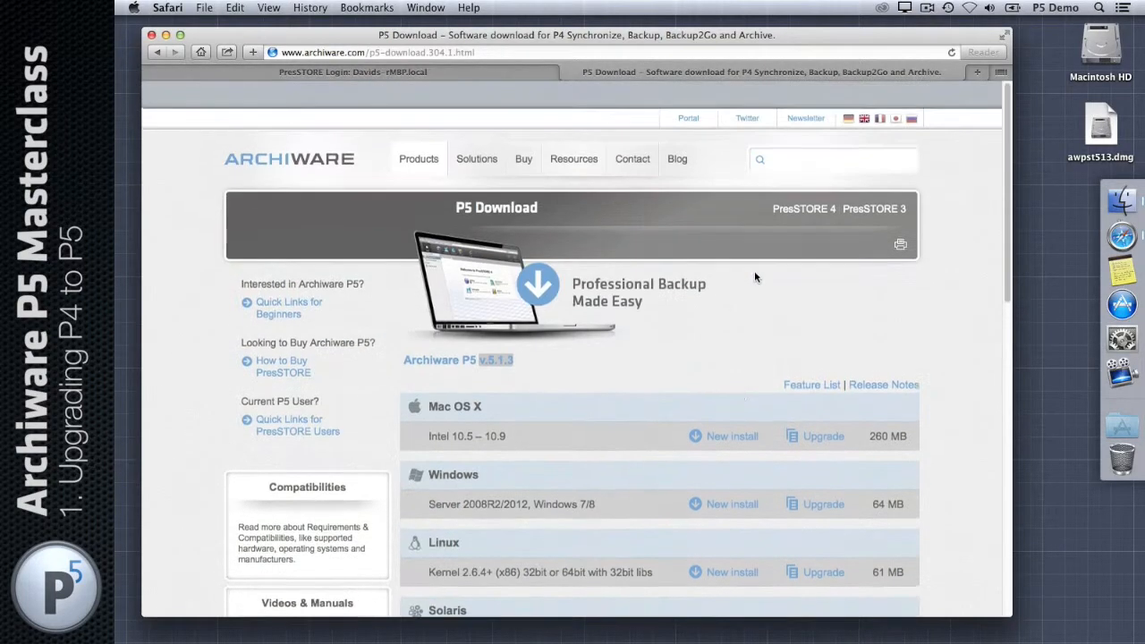
left_click(818, 184)
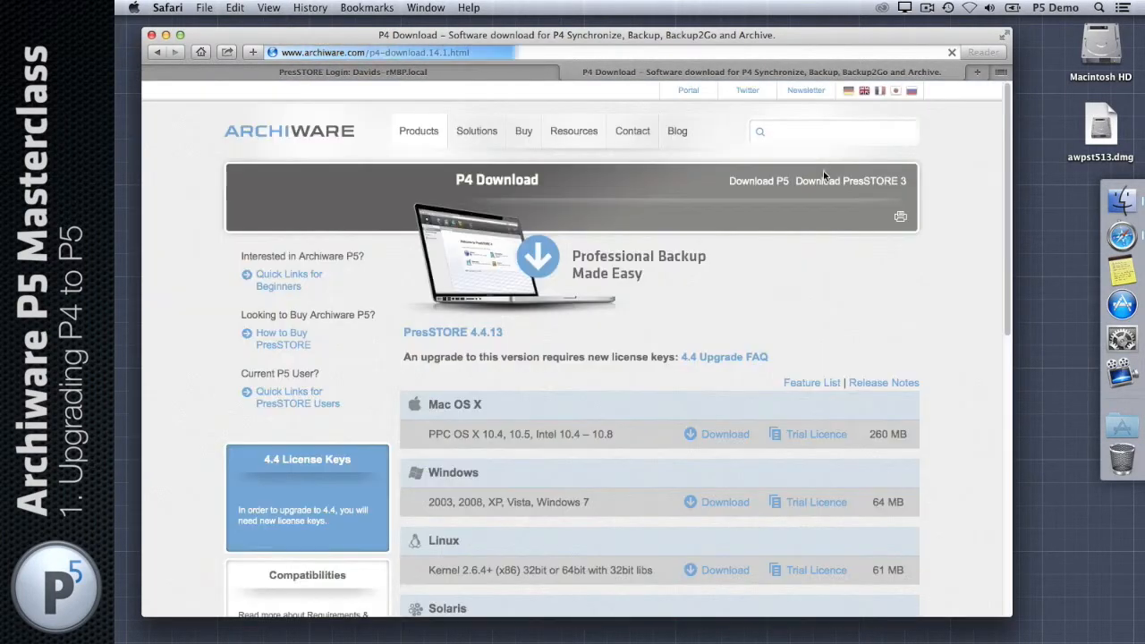
scroll(789, 281, "down", 5)
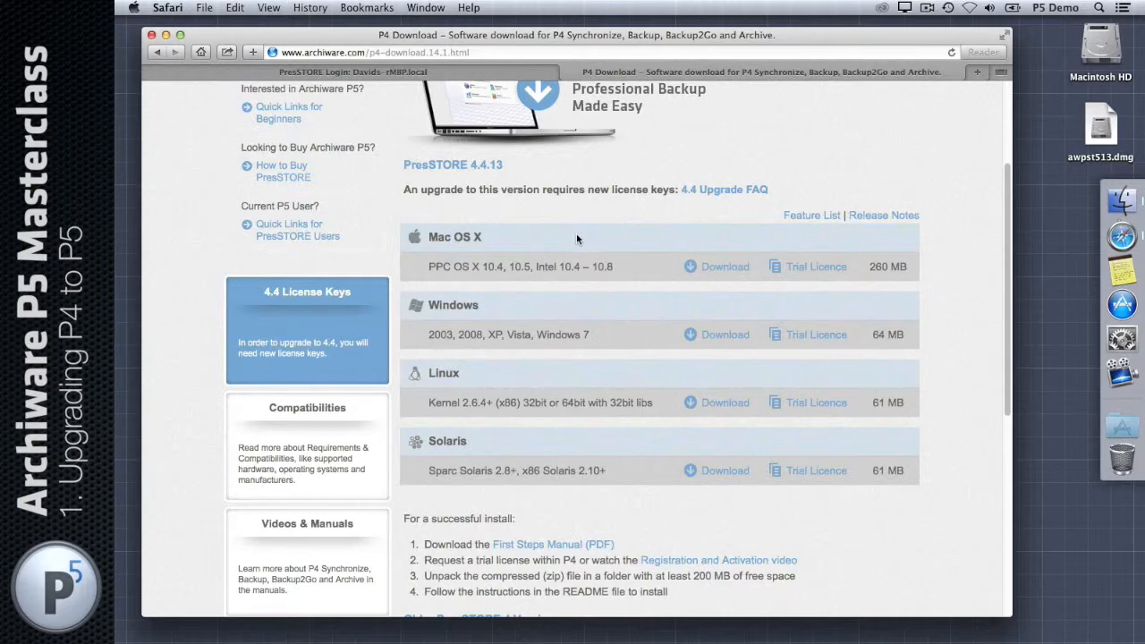
scroll(577, 237, "up", 5)
Step: Back on the PresSTORE login page, check the installed Version 4.4.11 for OSX
left_click(429, 73)
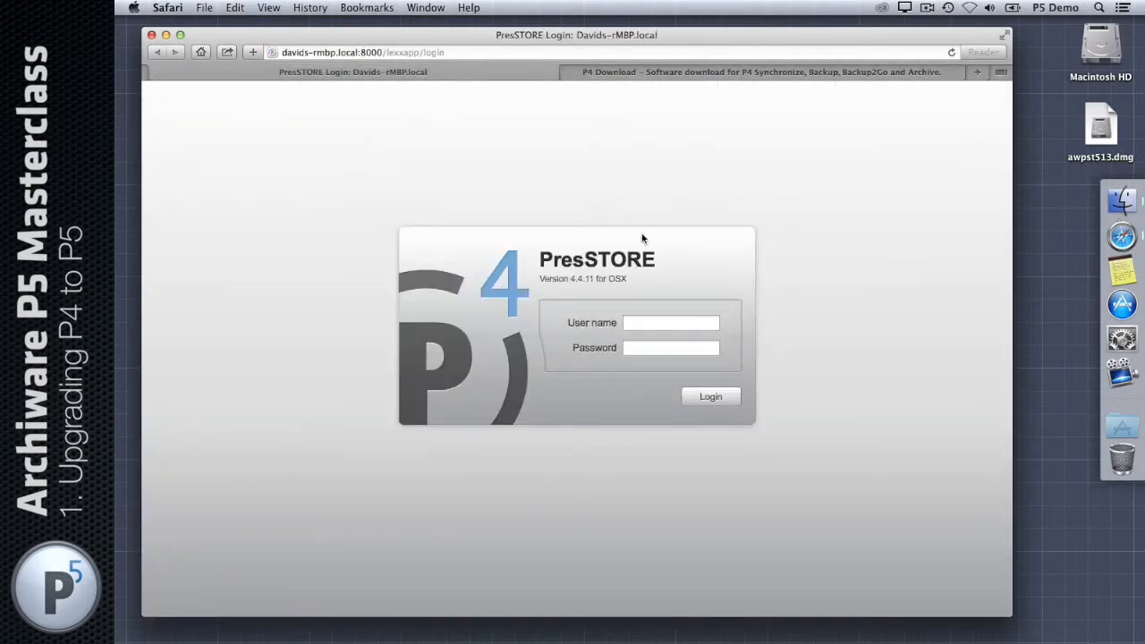
left_click_drag(539, 279, 628, 279)
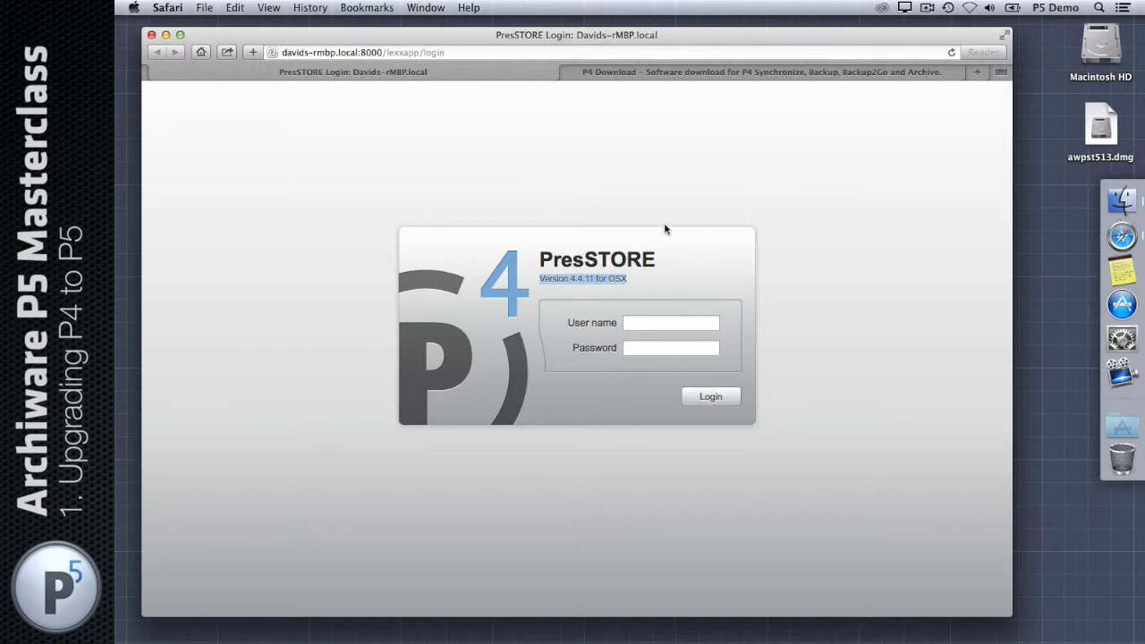
left_click(706, 266)
Step: Log in to PresSTORE with the demo user name and password
left_click(668, 321)
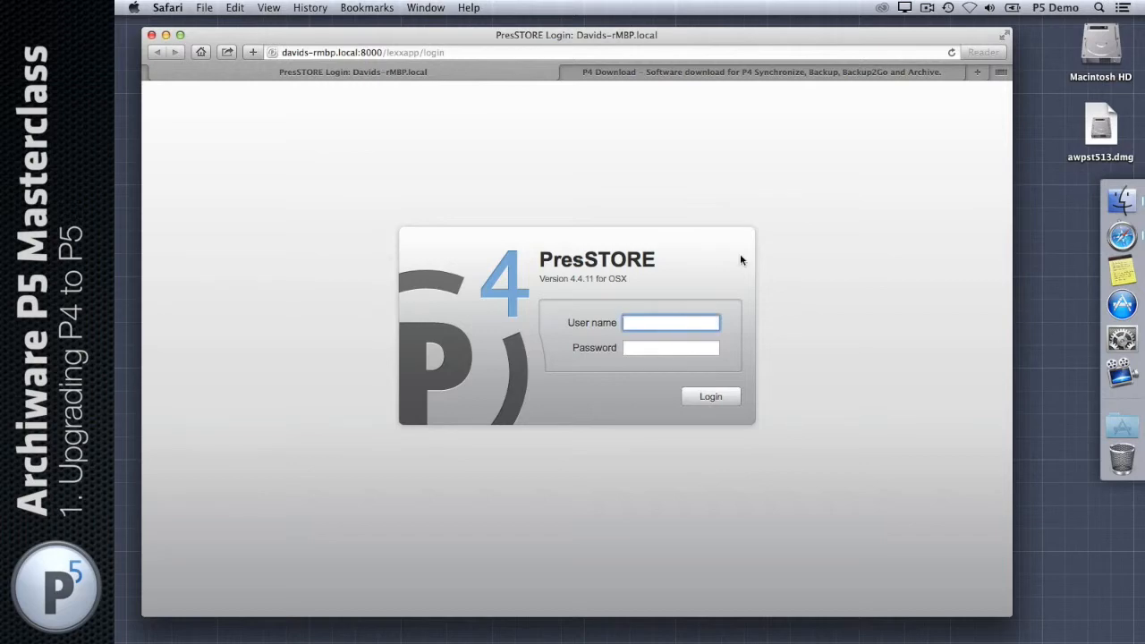
type("p5demo")
key("Tab")
type("p5d•••••")
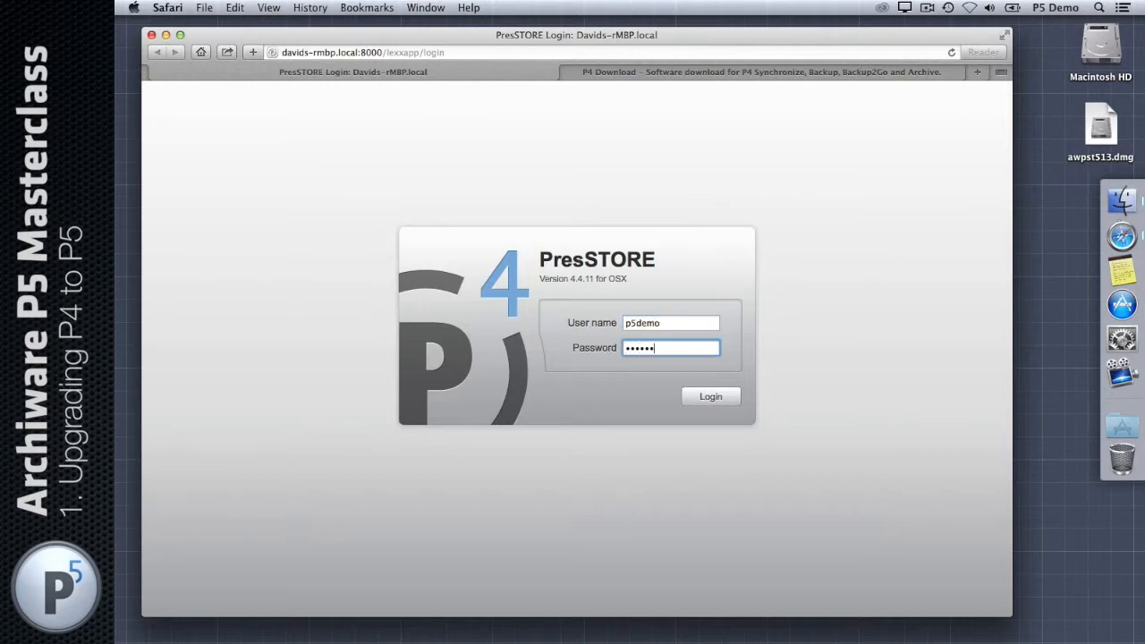
key("Return")
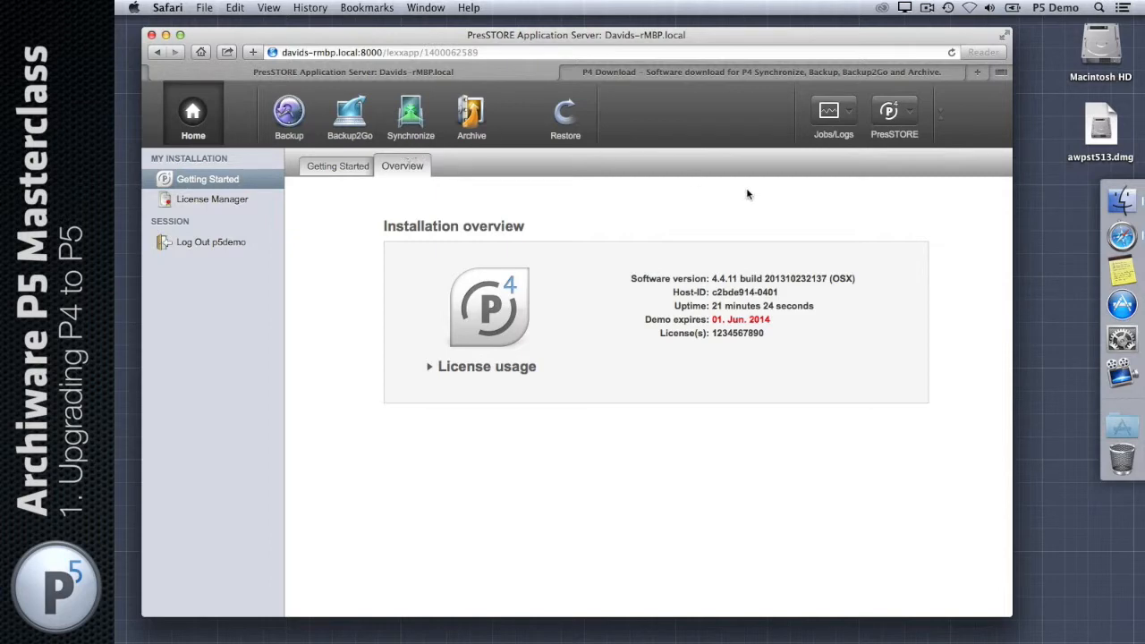
Step: Reposition the awpst513.dmg installer icon on the desktop and return to PresSTORE
left_click(1091, 130)
mouse_move(1091, 131)
left_mouse_down()
mouse_move(1038, 131)
mouse_move(1072, 131)
left_mouse_up()
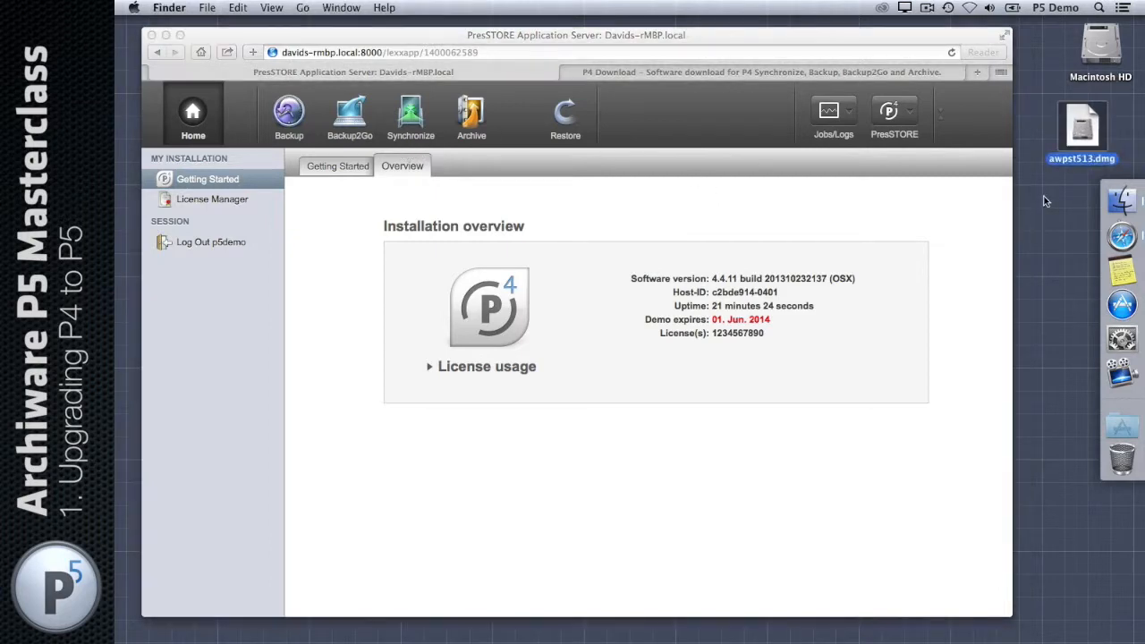
left_click(976, 201)
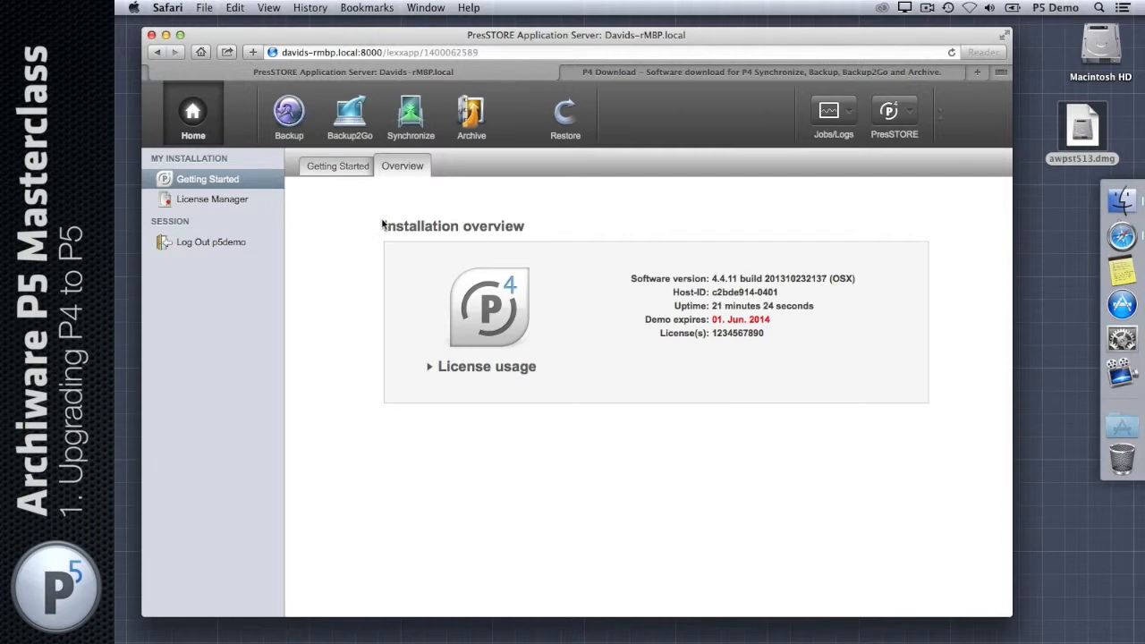
Step: Browse backup volumes and plans, Backup2Go, Synchronize and Archive Plan, ending on Restore
left_click(290, 116)
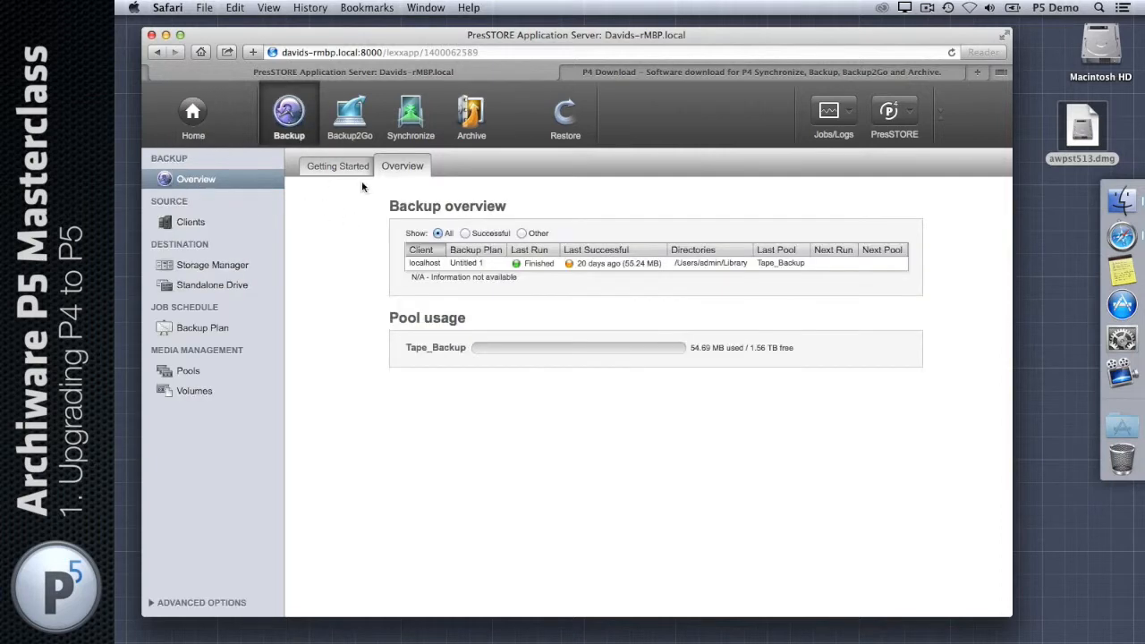
left_click(197, 395)
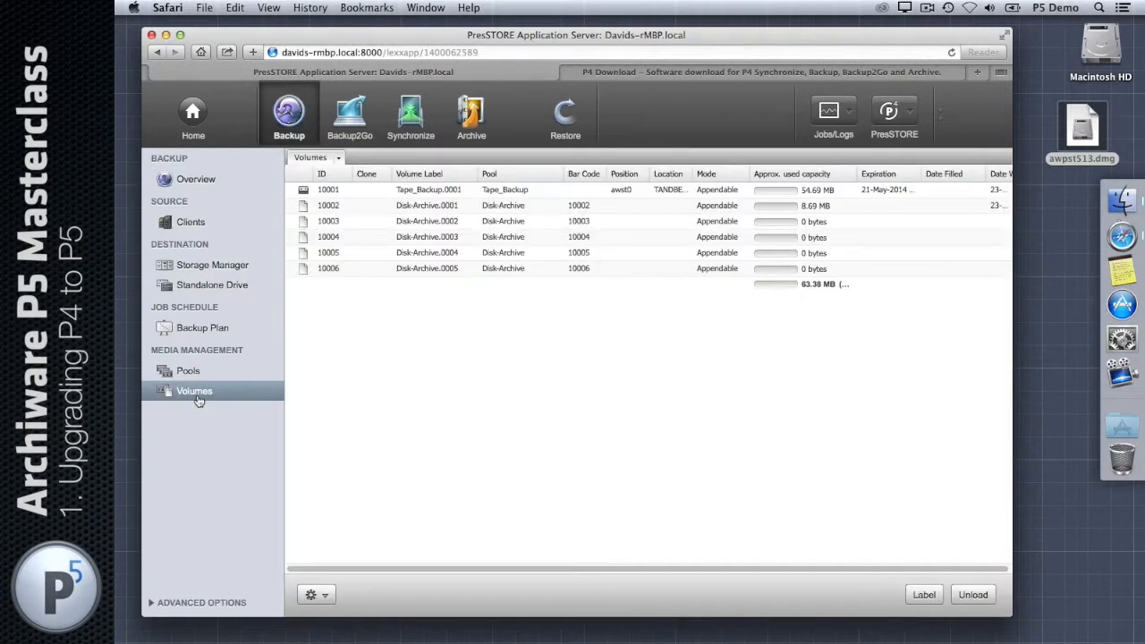
left_click(224, 332)
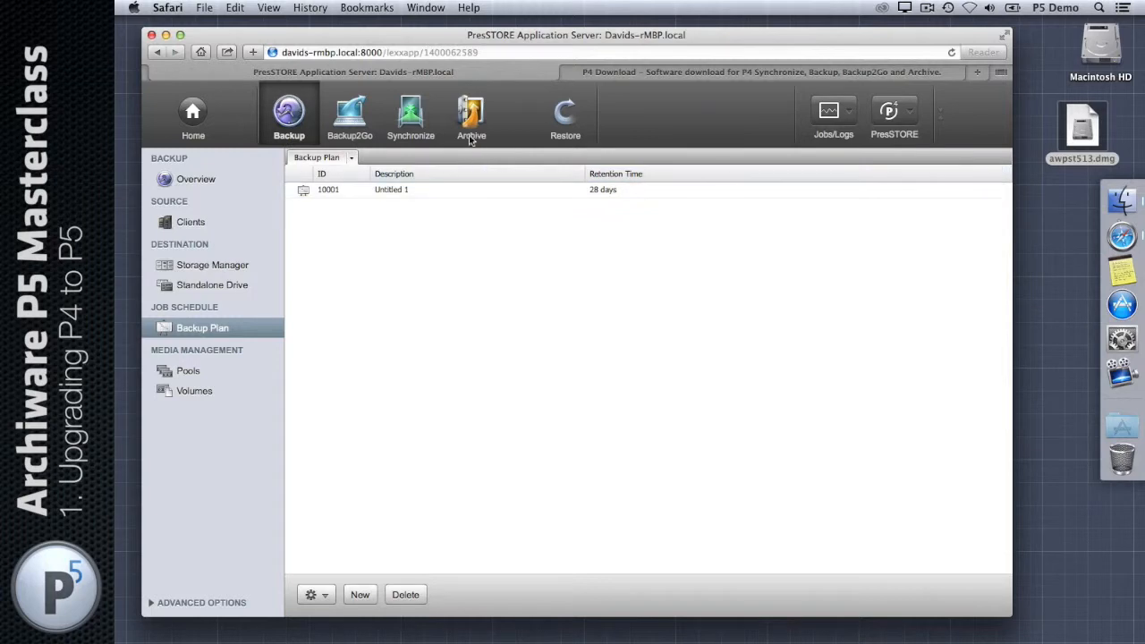
left_click(363, 127)
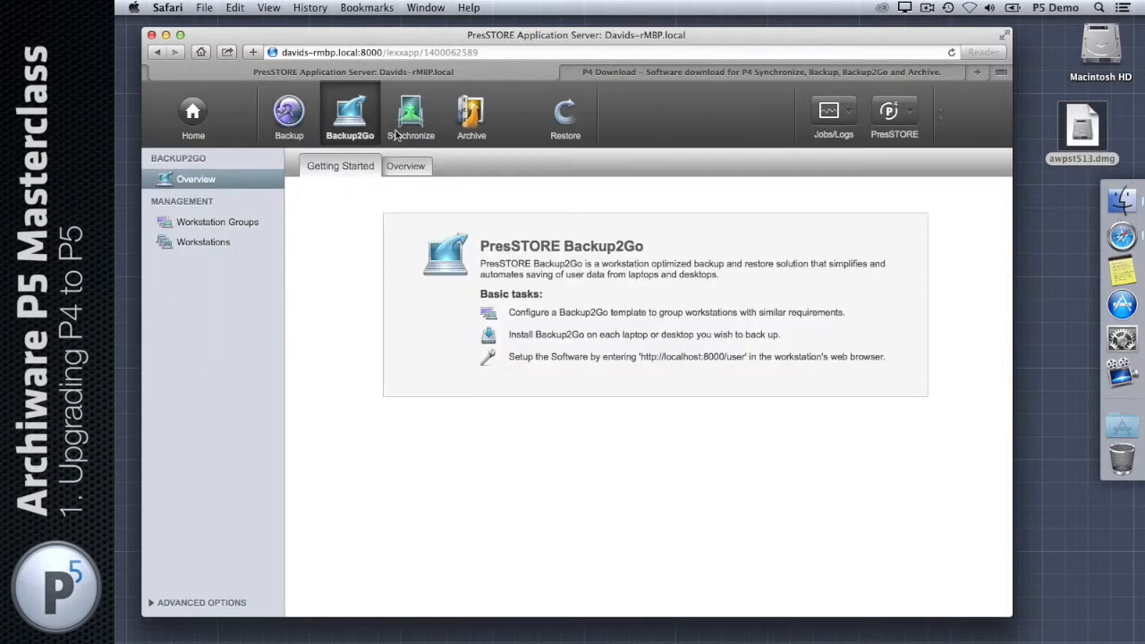
left_click(409, 123)
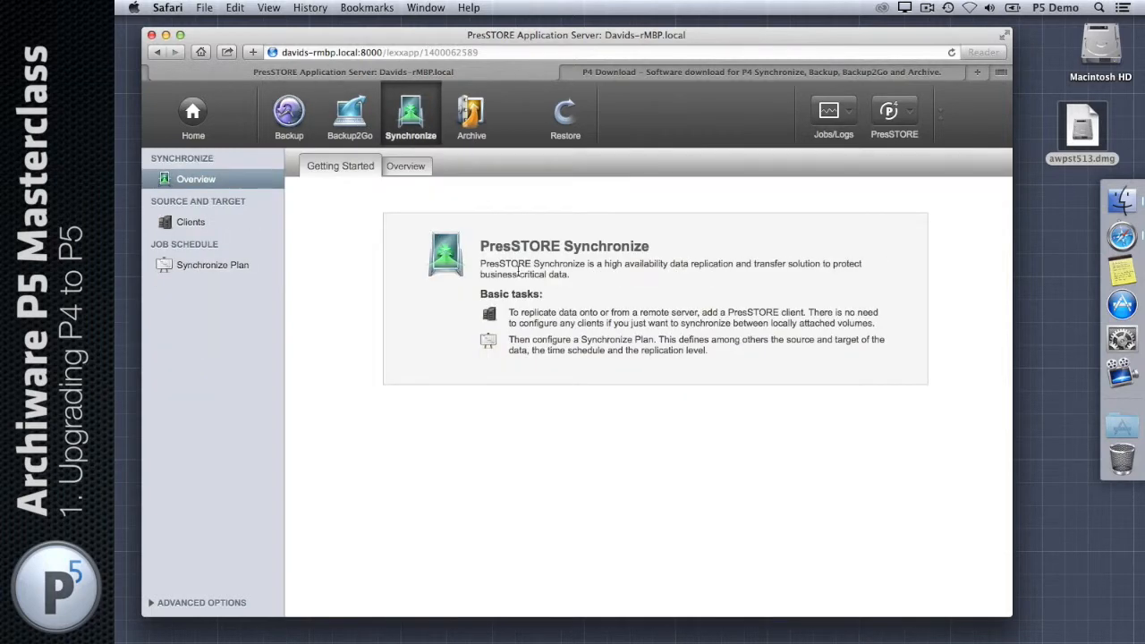
left_click(472, 118)
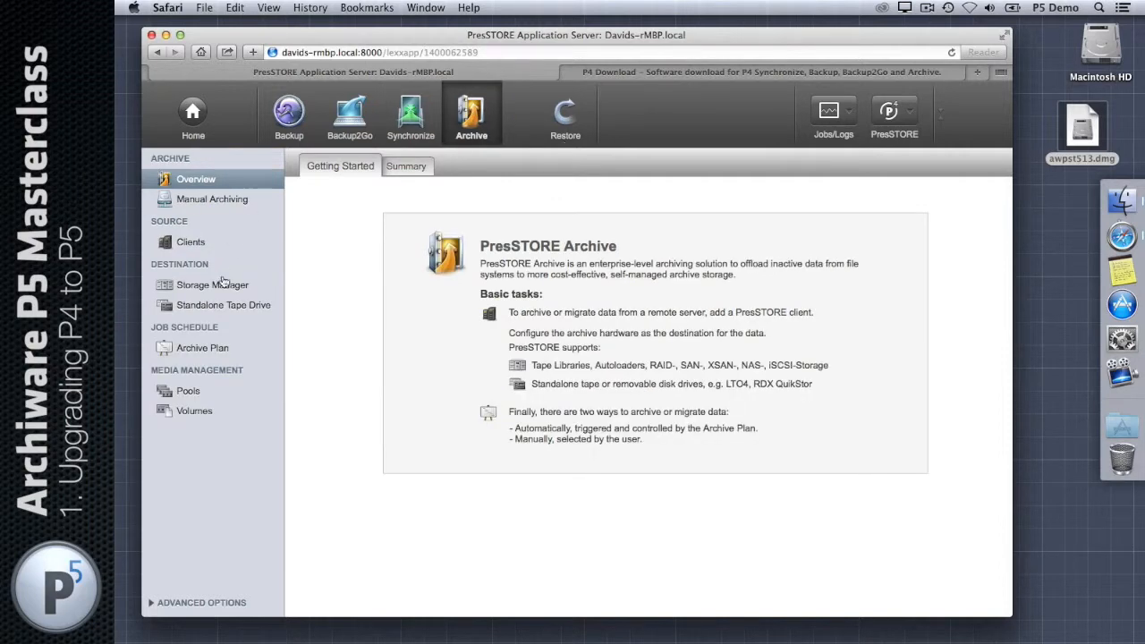
left_click(212, 348)
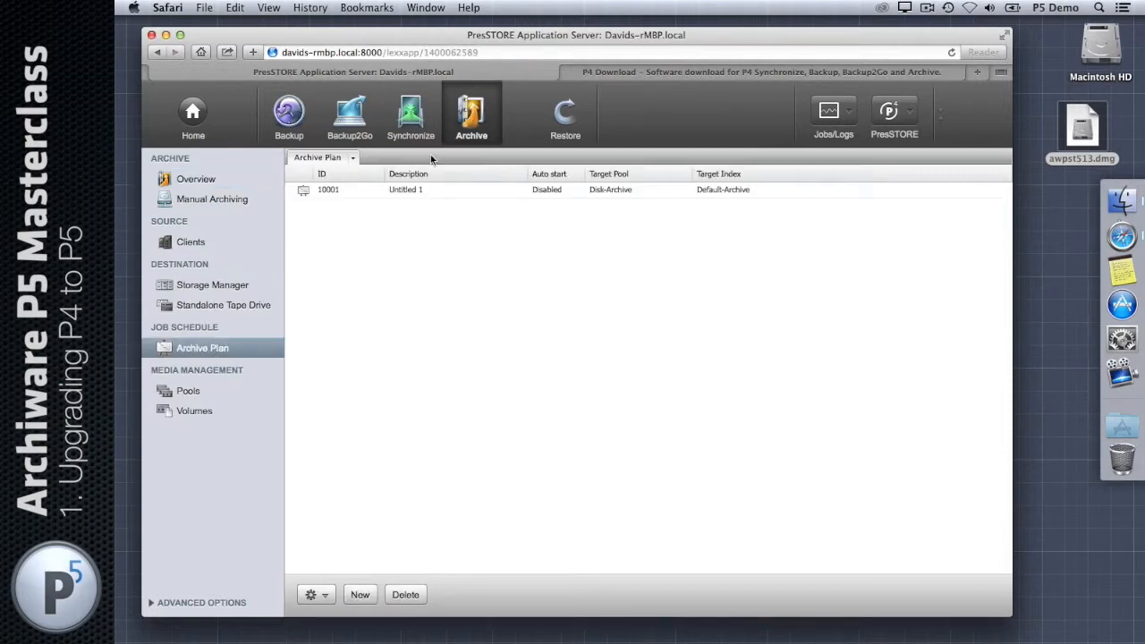
left_click(572, 125)
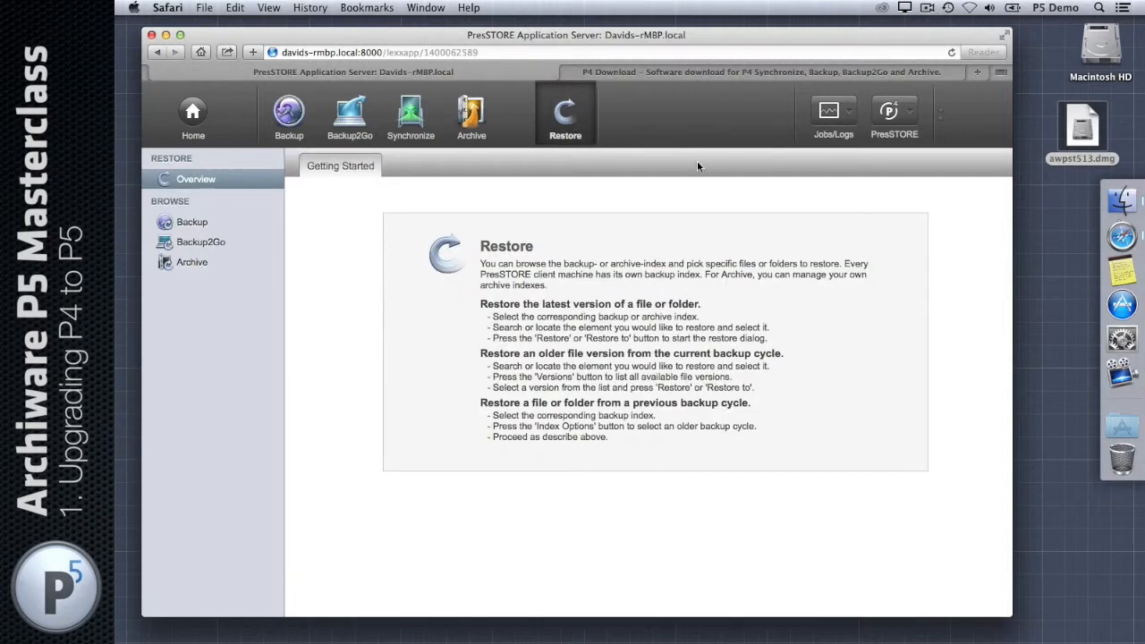
Step: Browse the localhost backup index down through Users, admin and Library
left_click(179, 224)
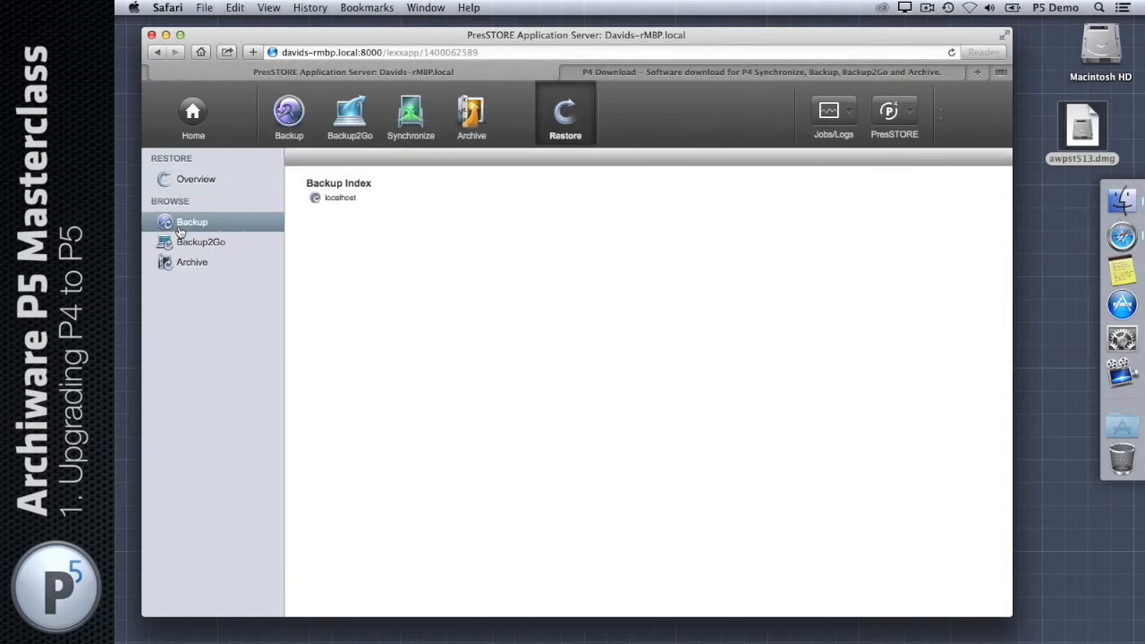
left_click(338, 197)
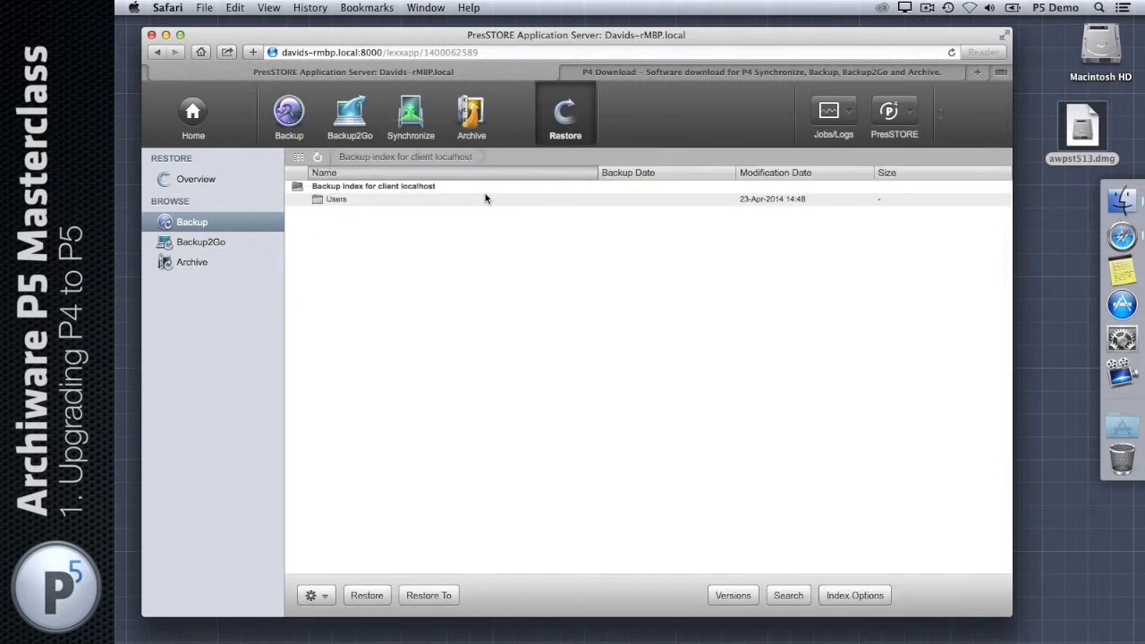
left_click(338, 199)
left_click(338, 199)
left_click(338, 200)
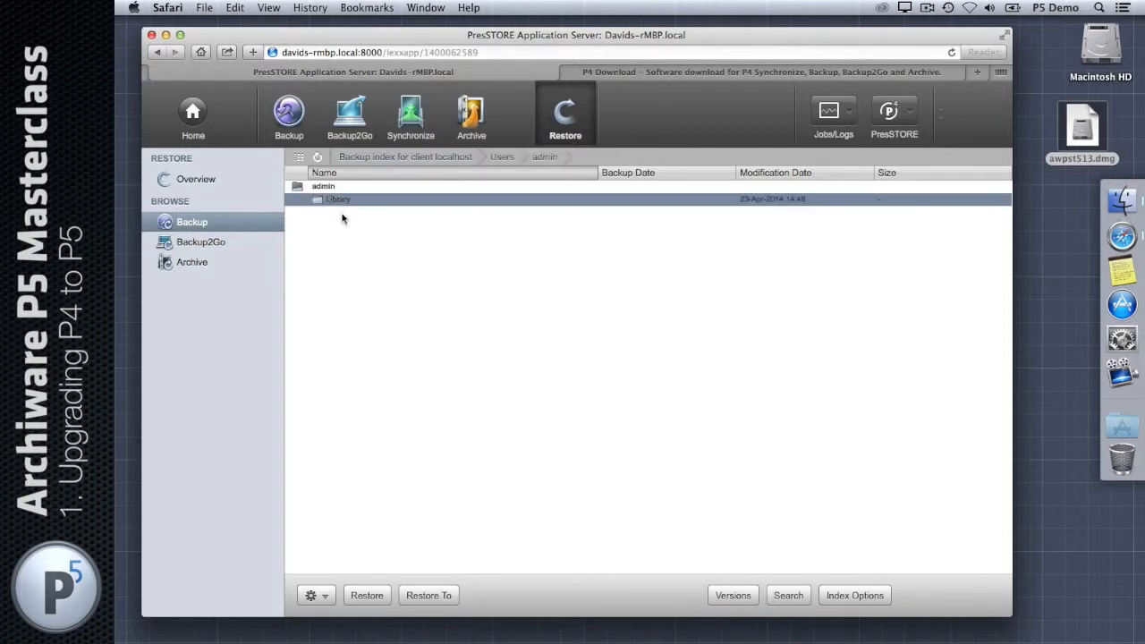
scroll(396, 247, "down", 5)
scroll(393, 245, "up", 5)
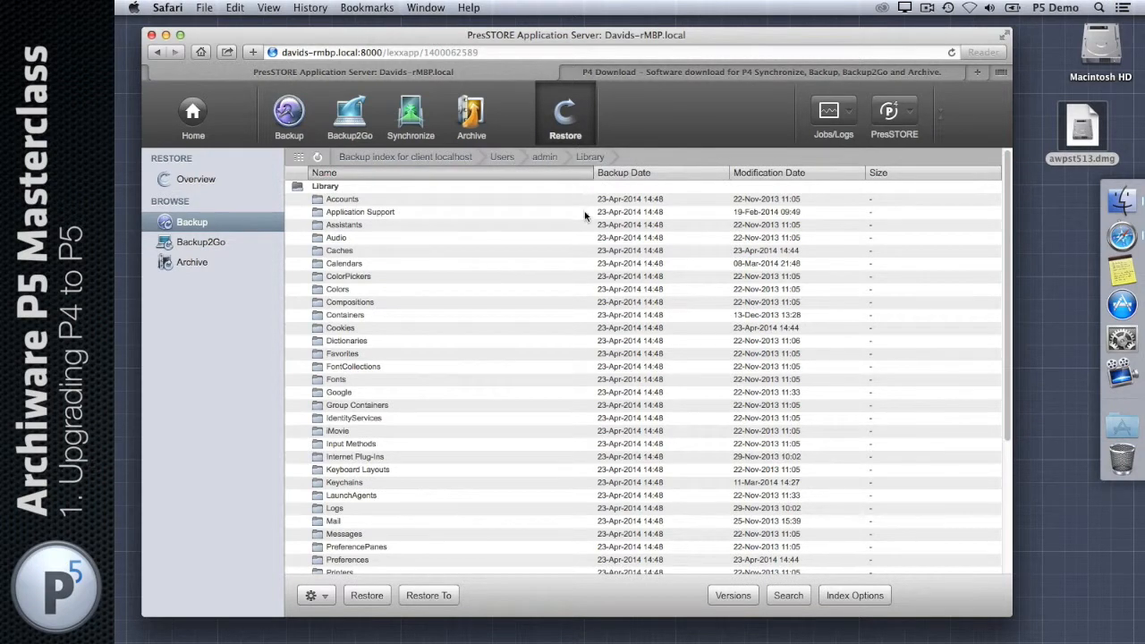
scroll(468, 205, "down", 5)
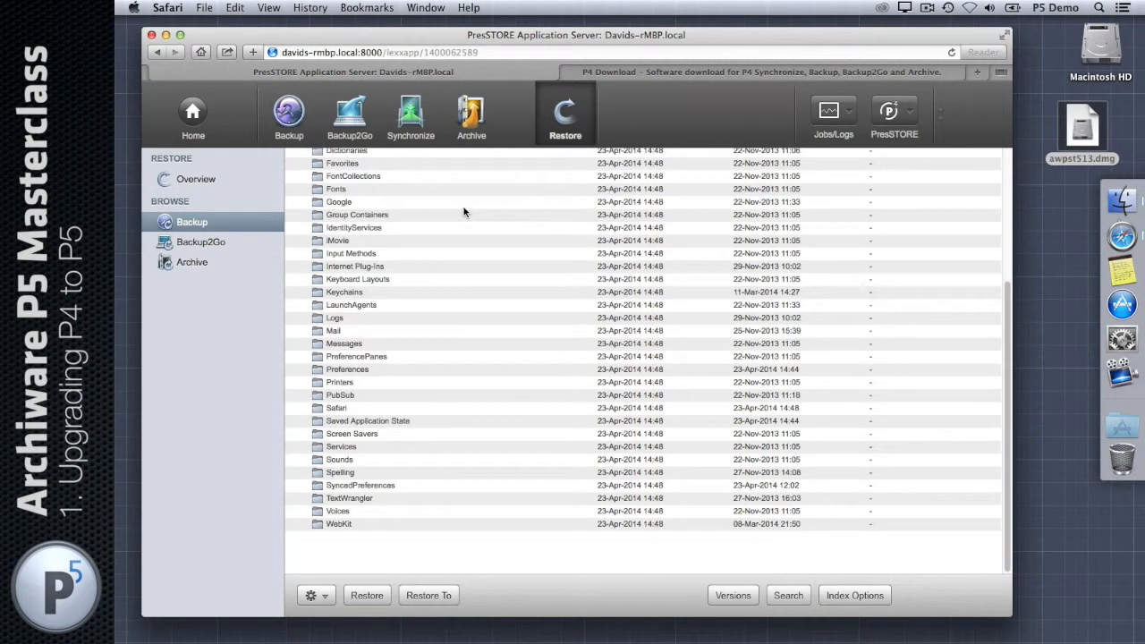
scroll(464, 211, "up", 5)
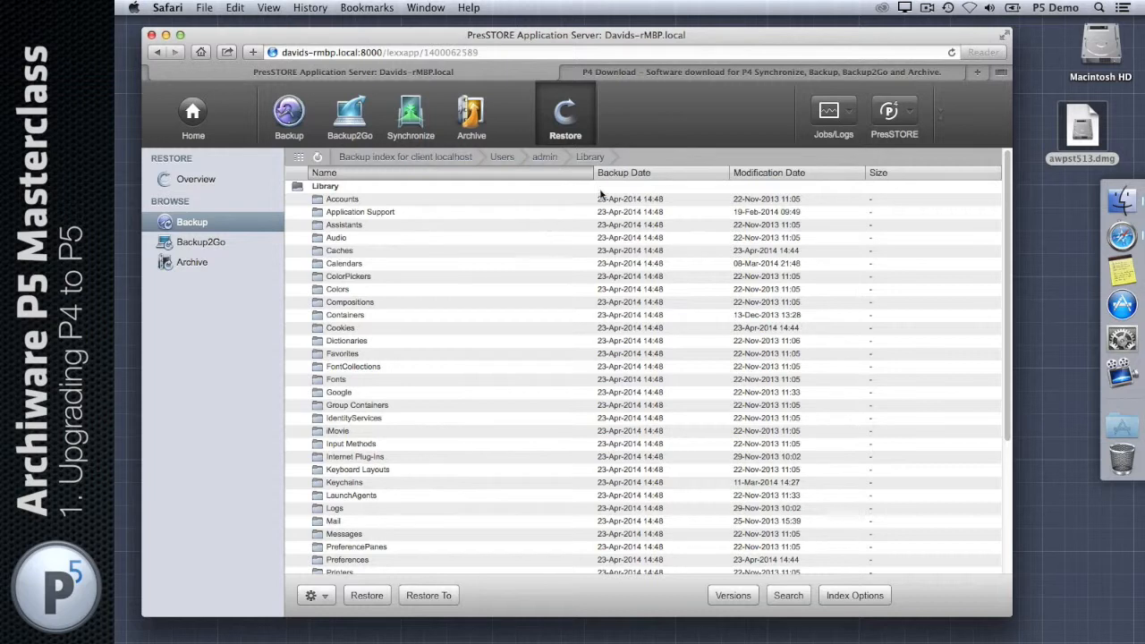
Step: Open Default Archive > 2014-04 > 23-Wed 10004 Disk-Archive > sample_pics in the archive index
left_click(565, 121)
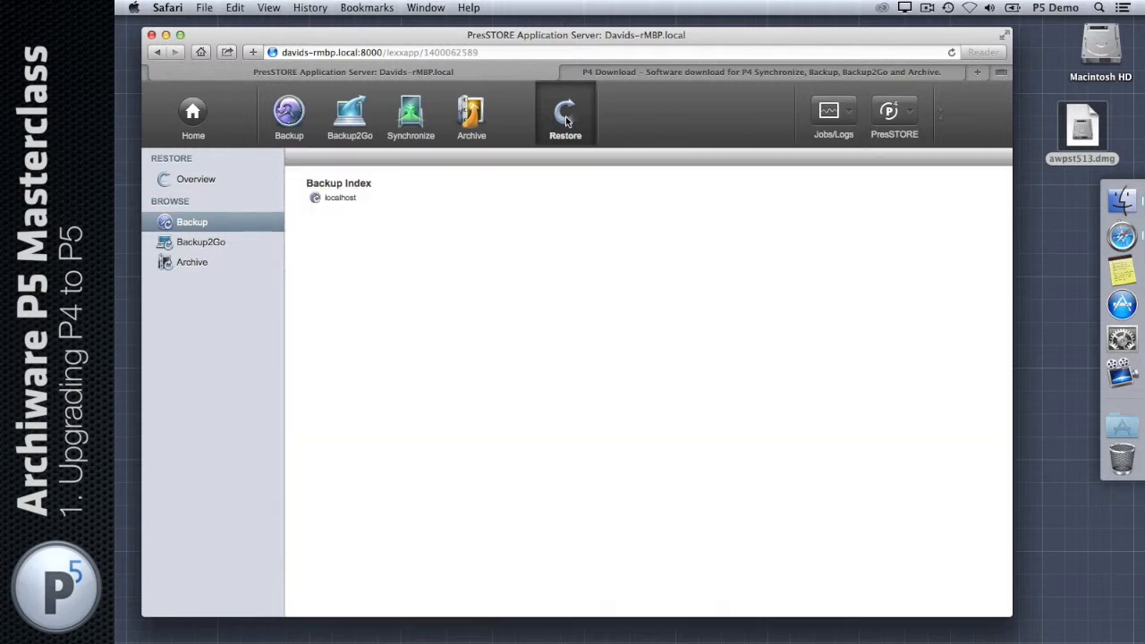
left_click(205, 259)
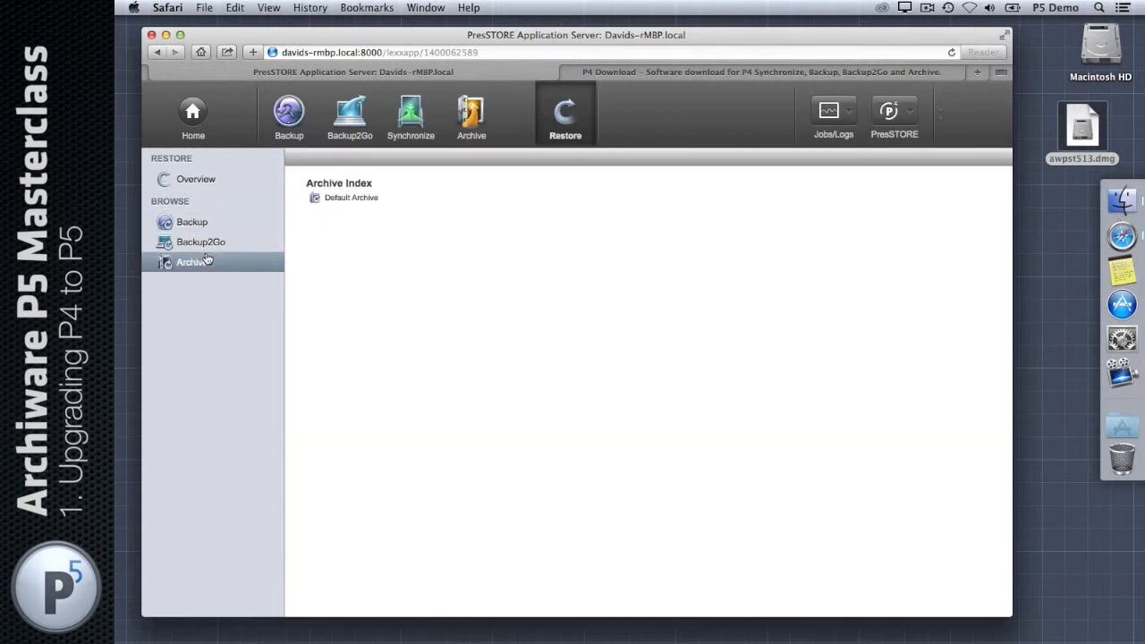
left_click(356, 199)
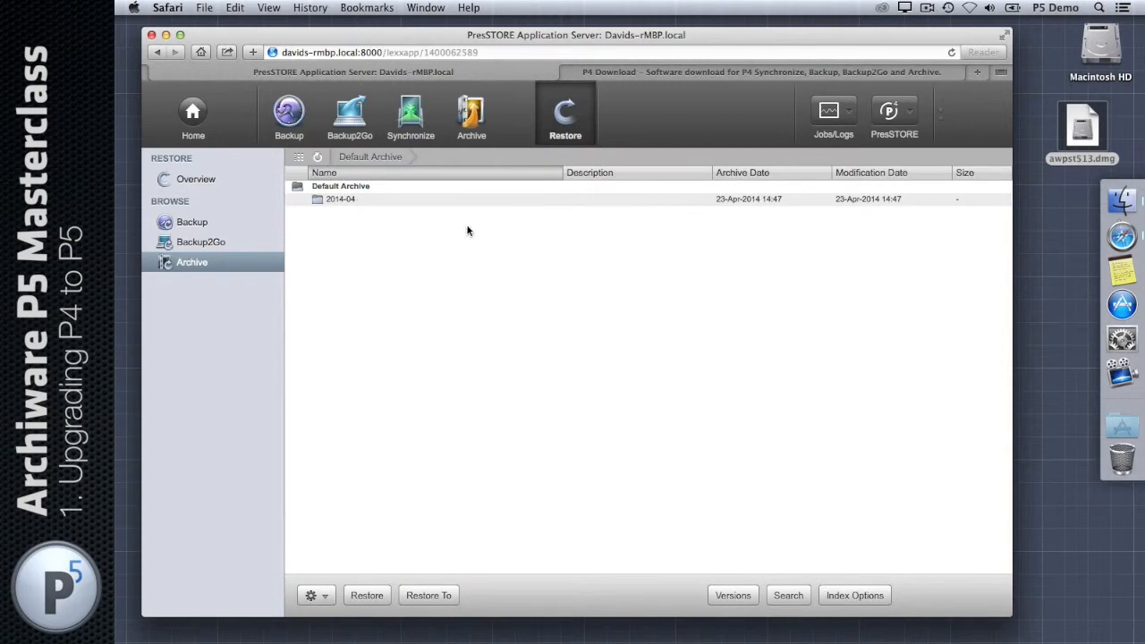
left_click(327, 199)
left_click(347, 197)
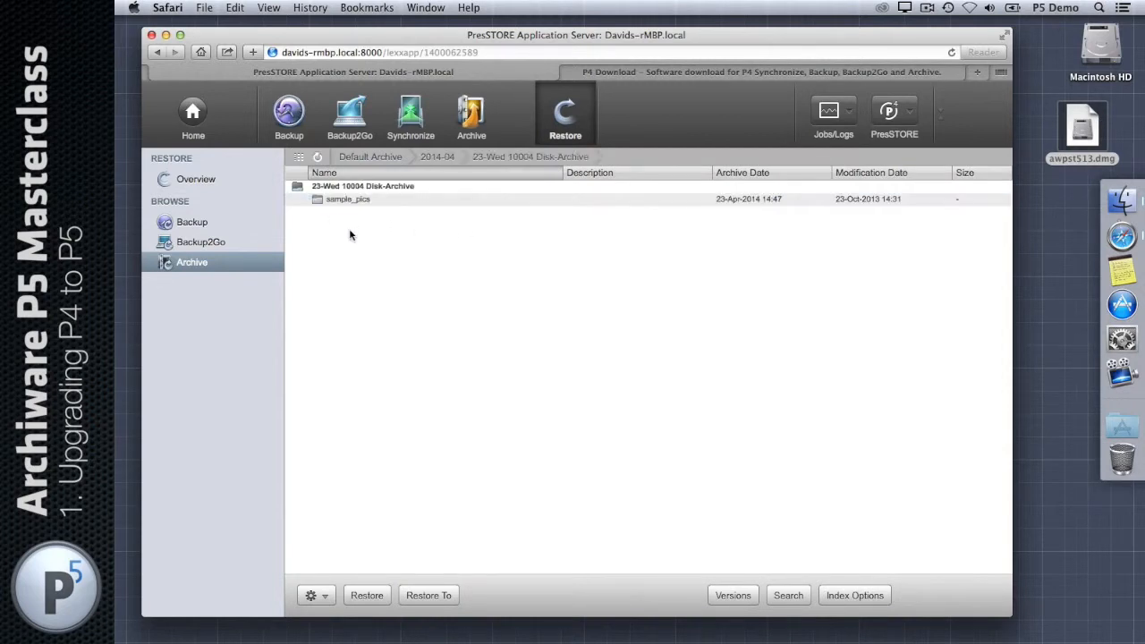
left_click(347, 199)
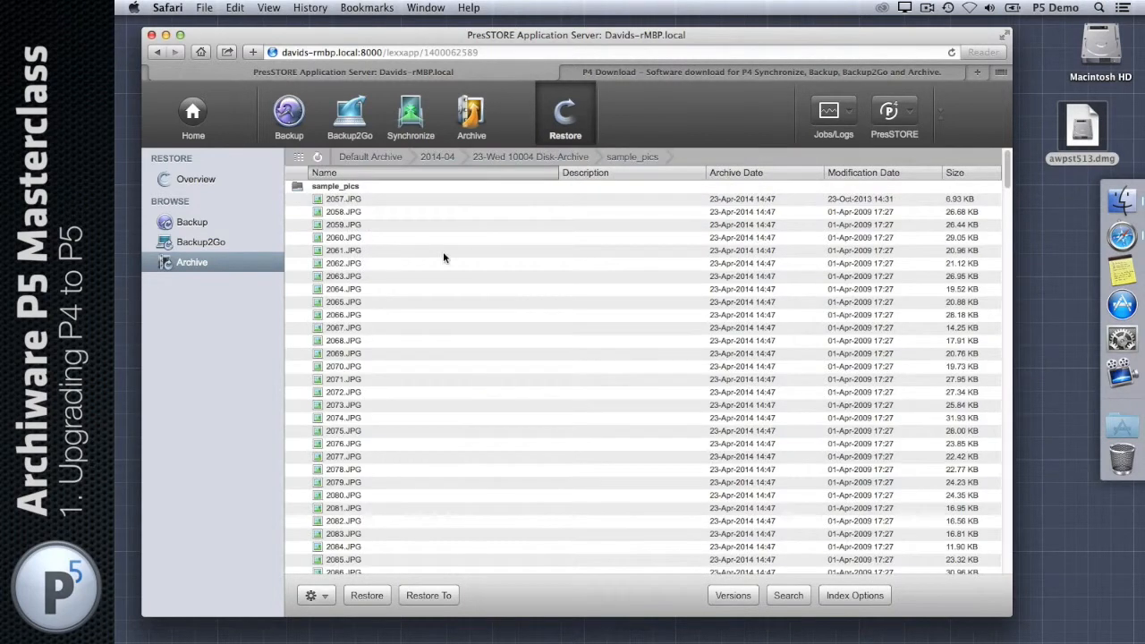
Step: Switch the sample_pics listing to Gallery View and scroll through the 2057–2065.JPG thumbnails
left_click(299, 156)
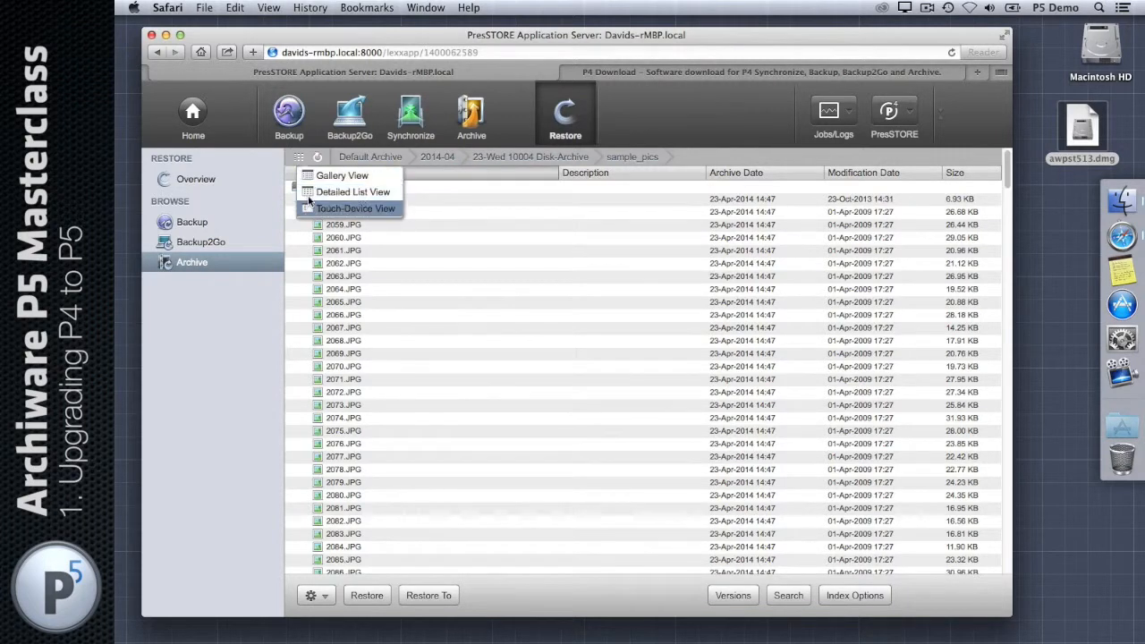
left_click(309, 189)
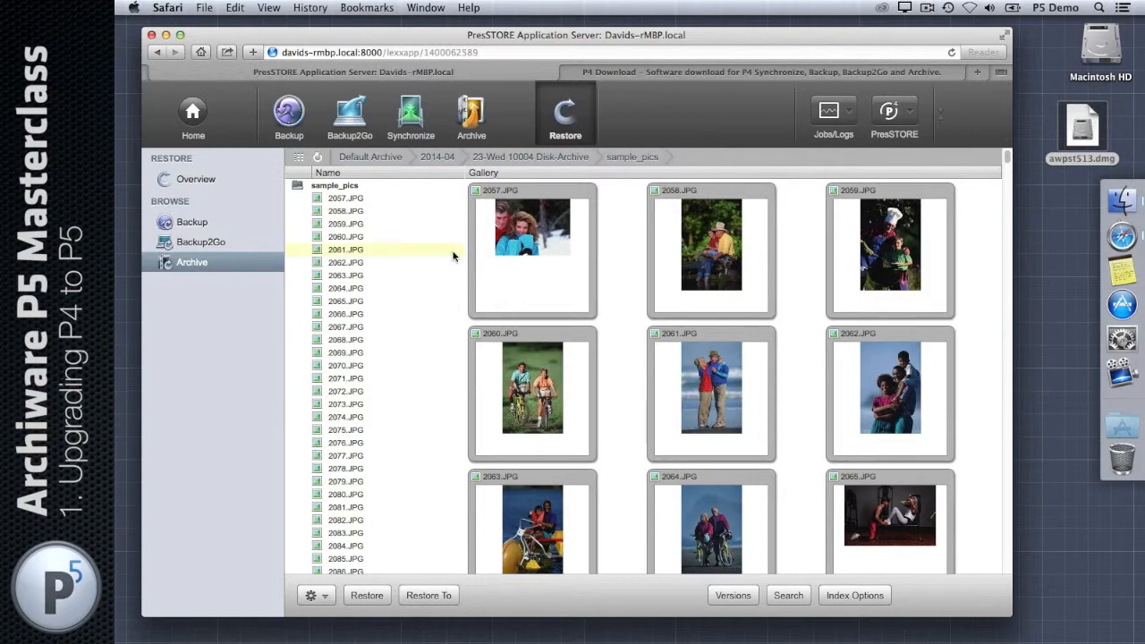
scroll(524, 268, "down", 15)
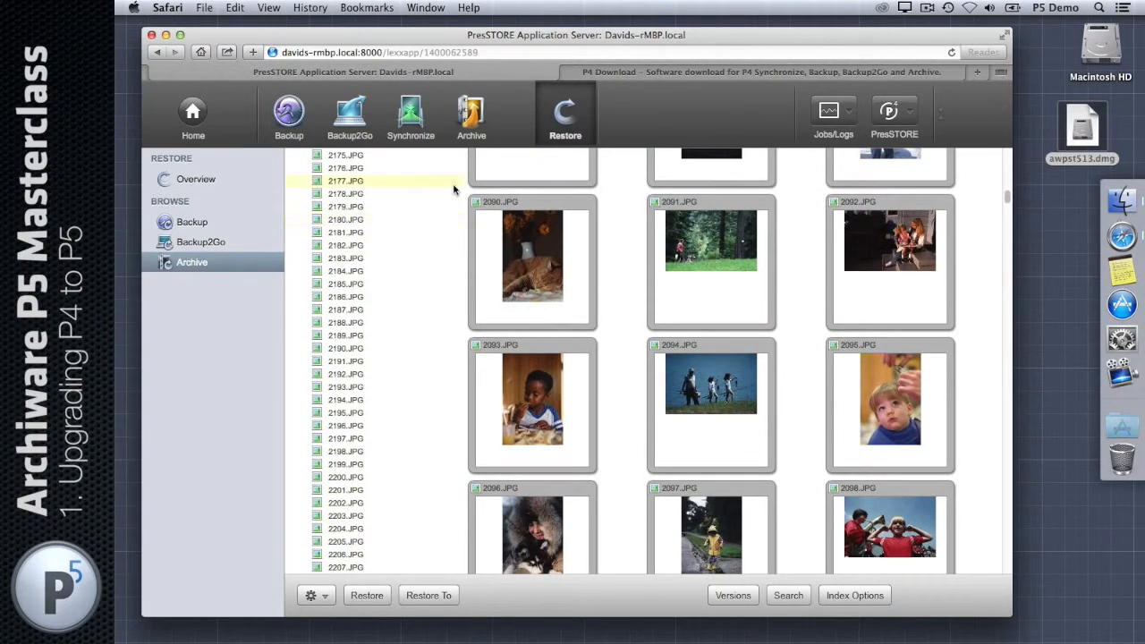
scroll(644, 268, "up", 15)
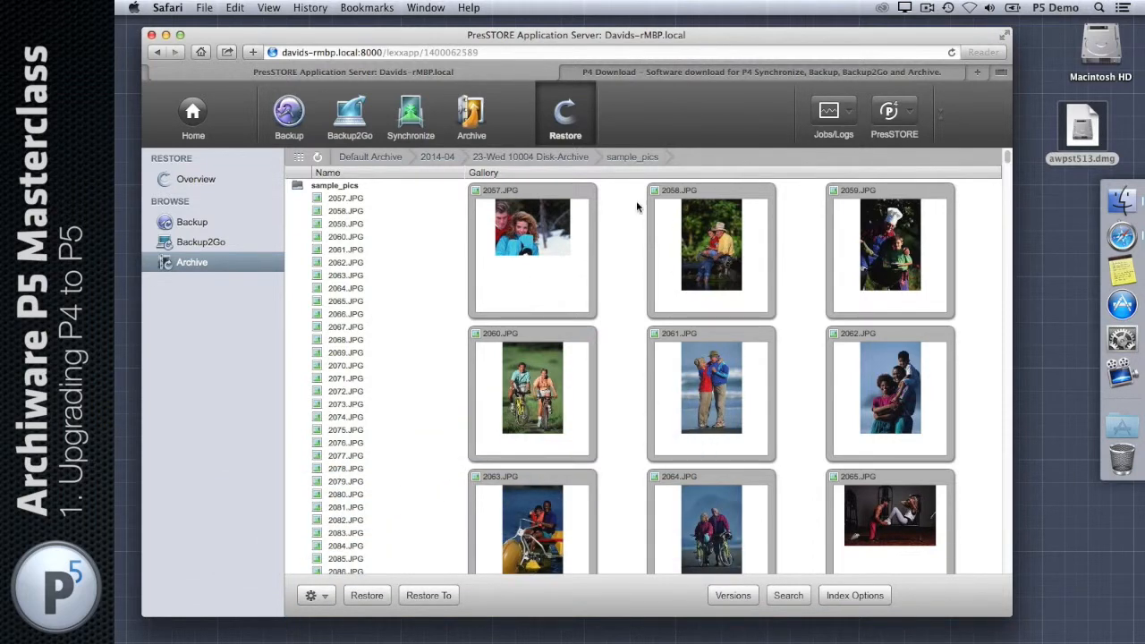
Step: Mount awpst513.dmg and arrange the P5-513 volume icon and window
left_click(1096, 130)
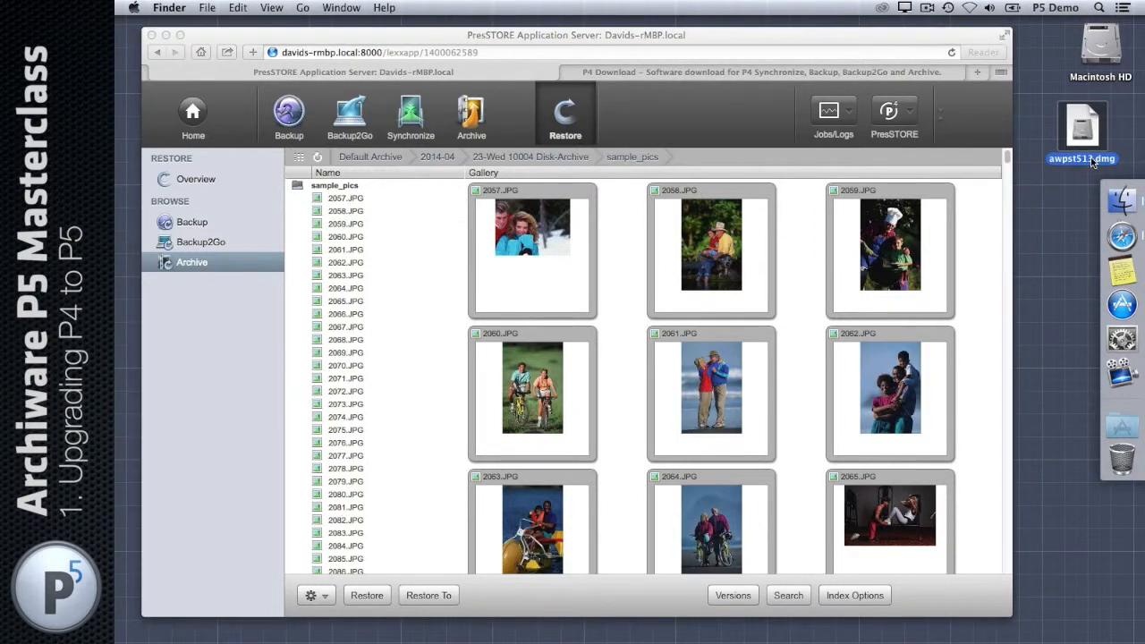
double_click(1091, 161)
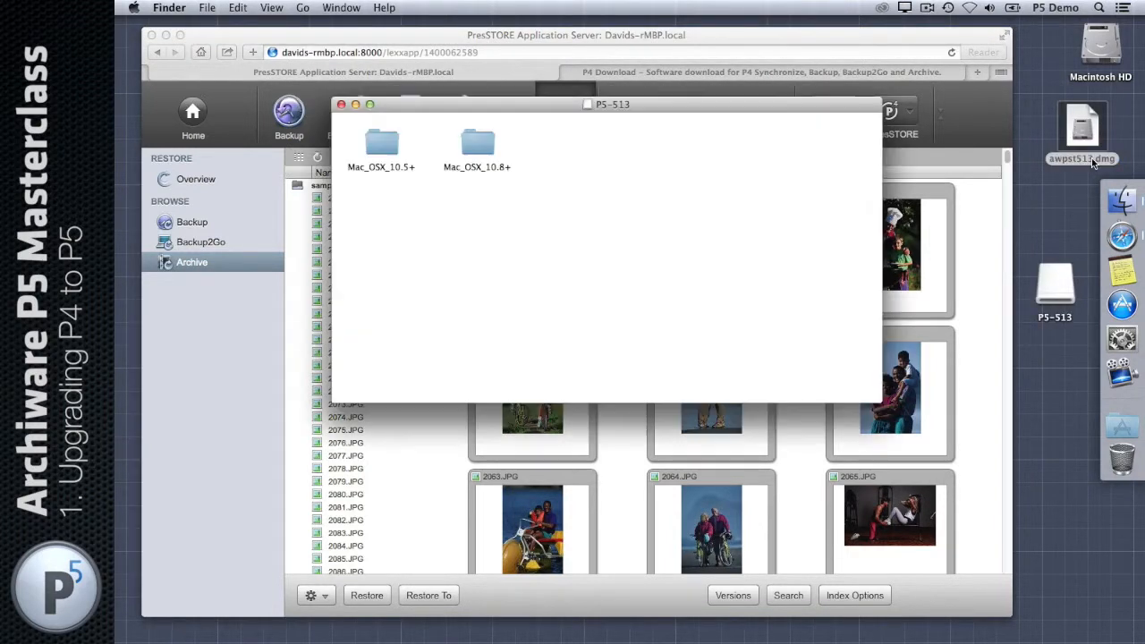
left_click_drag(1065, 290, 1069, 204)
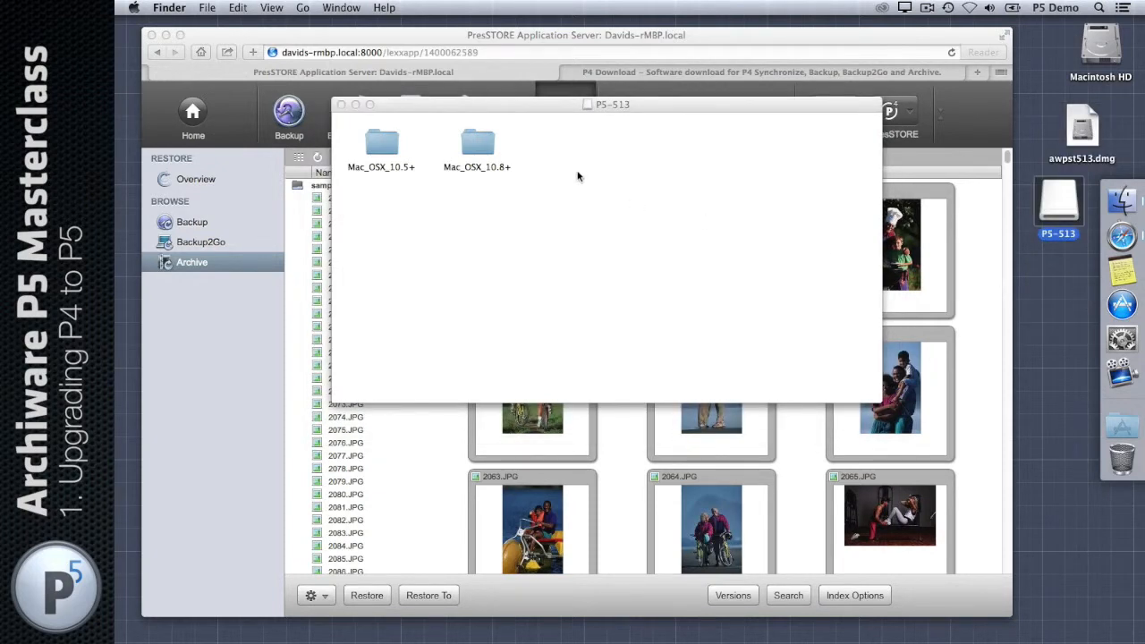
left_click_drag(646, 104, 557, 192)
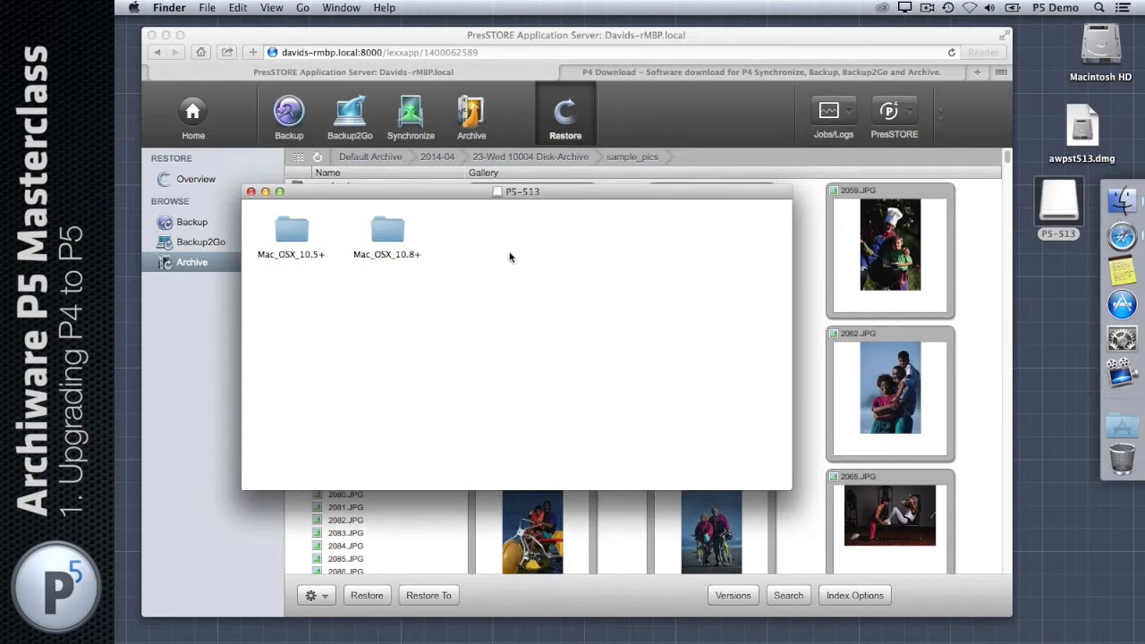
Step: Open the Mac_OSX_10.8+ folder and launch P5-5.1.3-Install.pkg
left_click(299, 236)
left_click(385, 235)
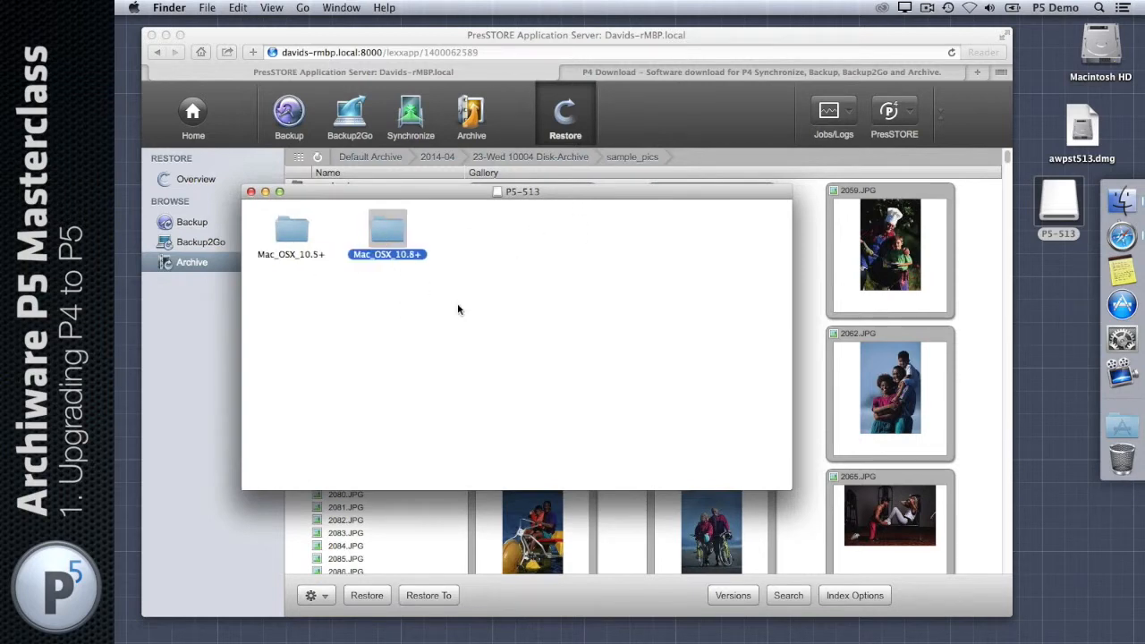
left_click(510, 334)
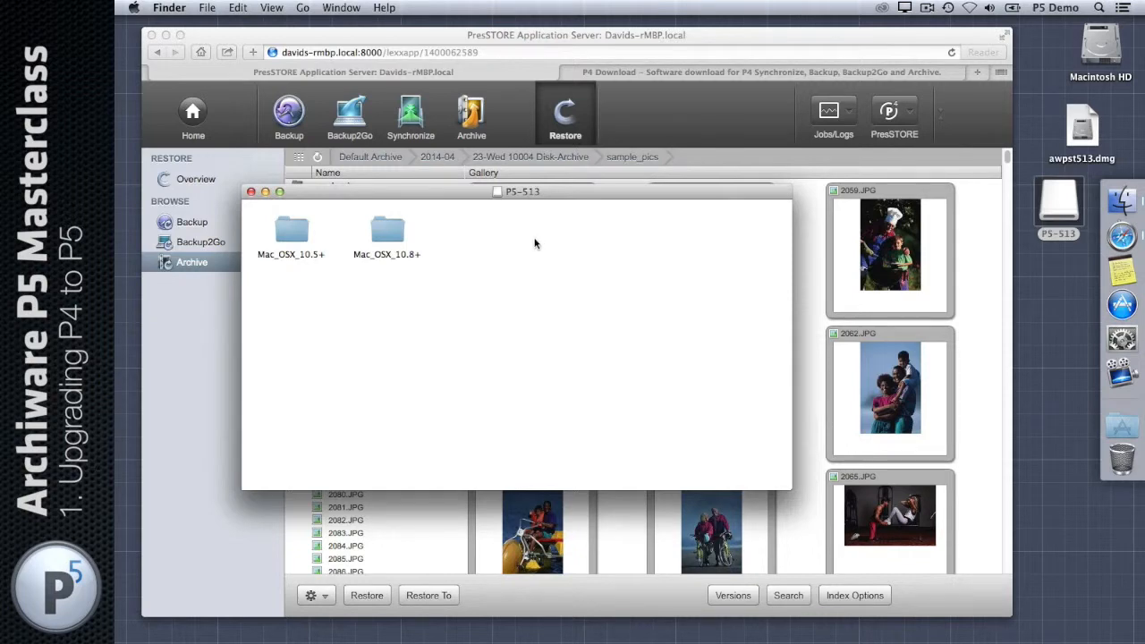
double_click(384, 231)
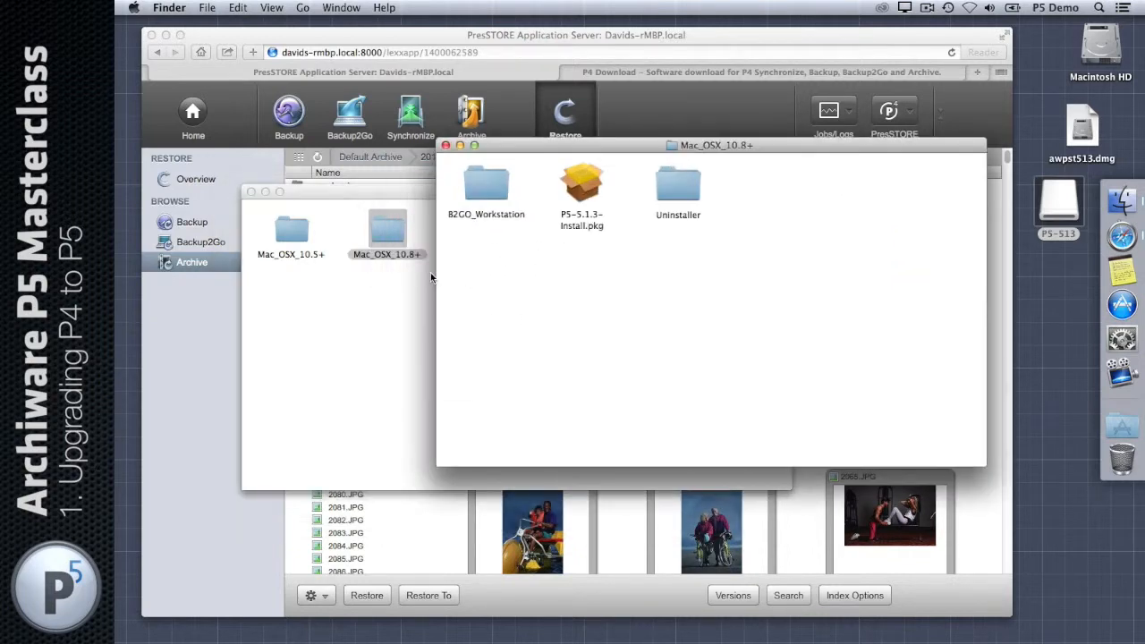
double_click(585, 181)
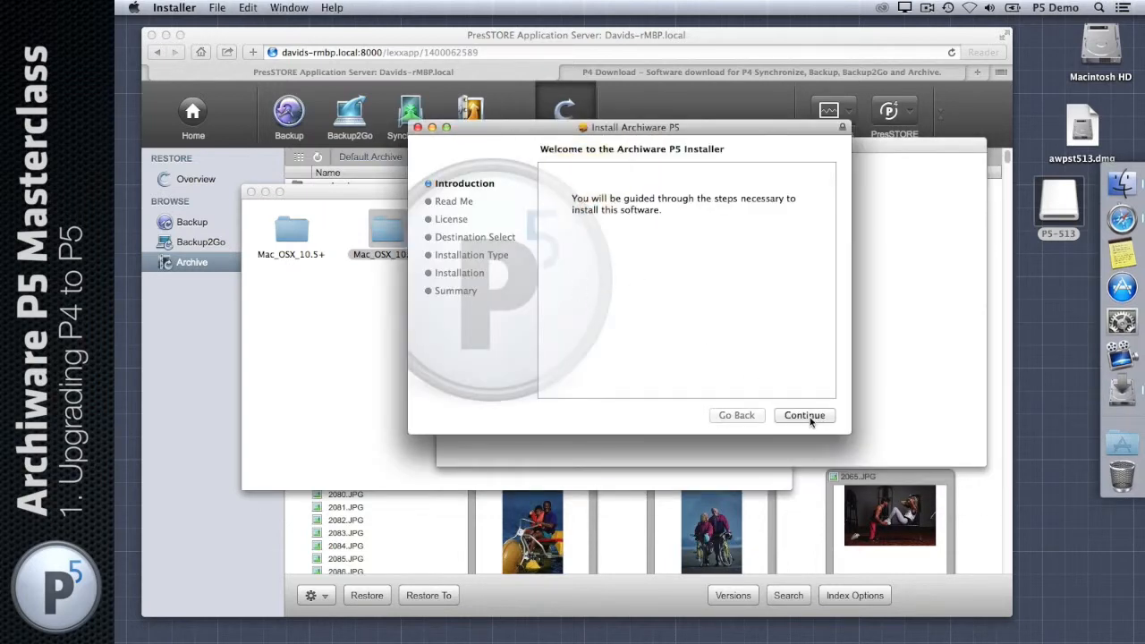
Step: Accept the license and install Archiware P5 on Macintosh HD, authorizing with the admin password
left_click(807, 417)
left_click(803, 415)
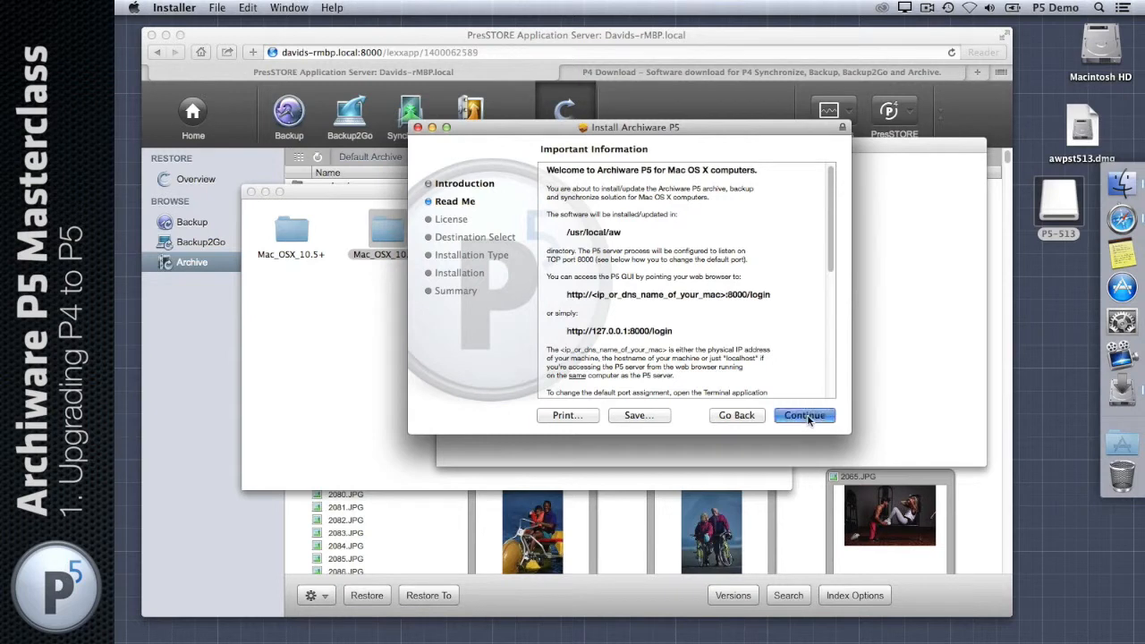
left_click(804, 415)
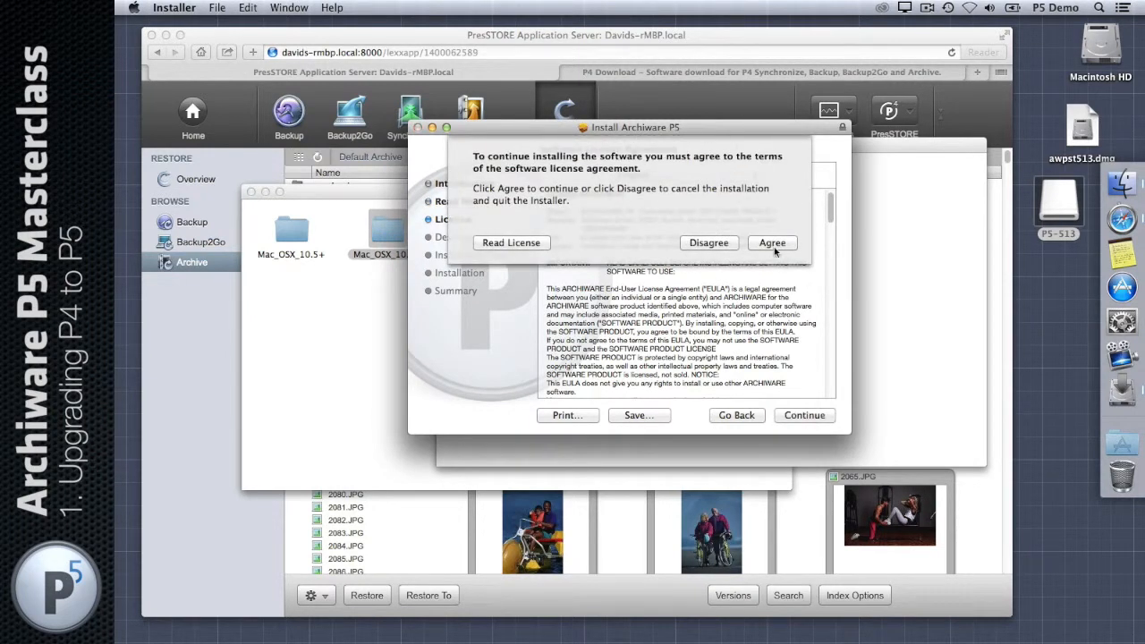
left_click(772, 243)
left_click(809, 416)
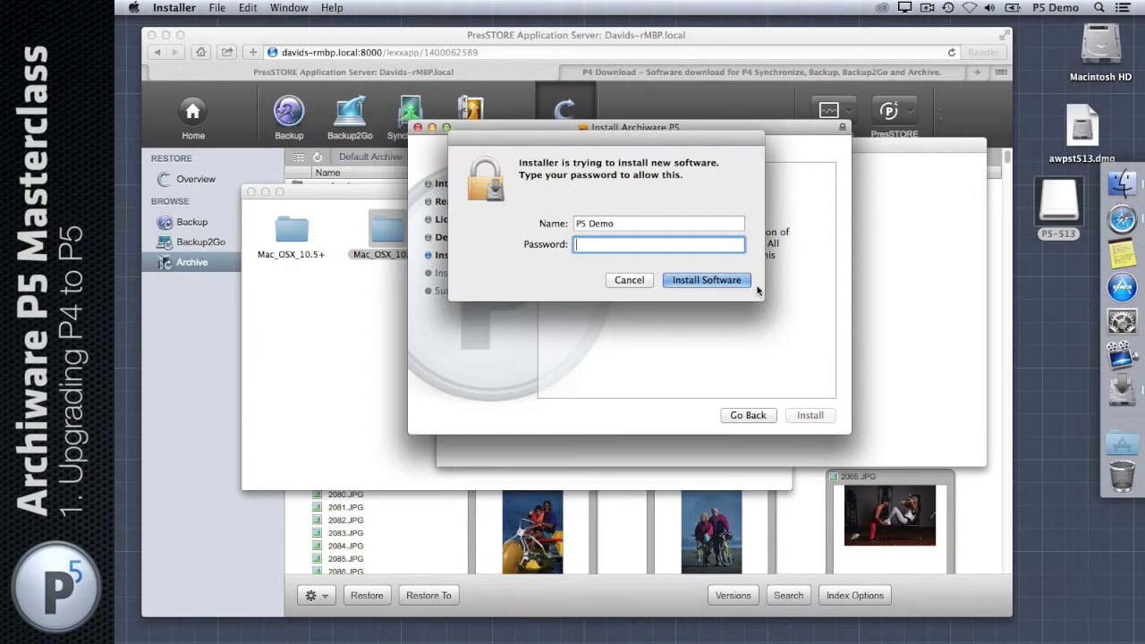
type("••••••••")
key("Return")
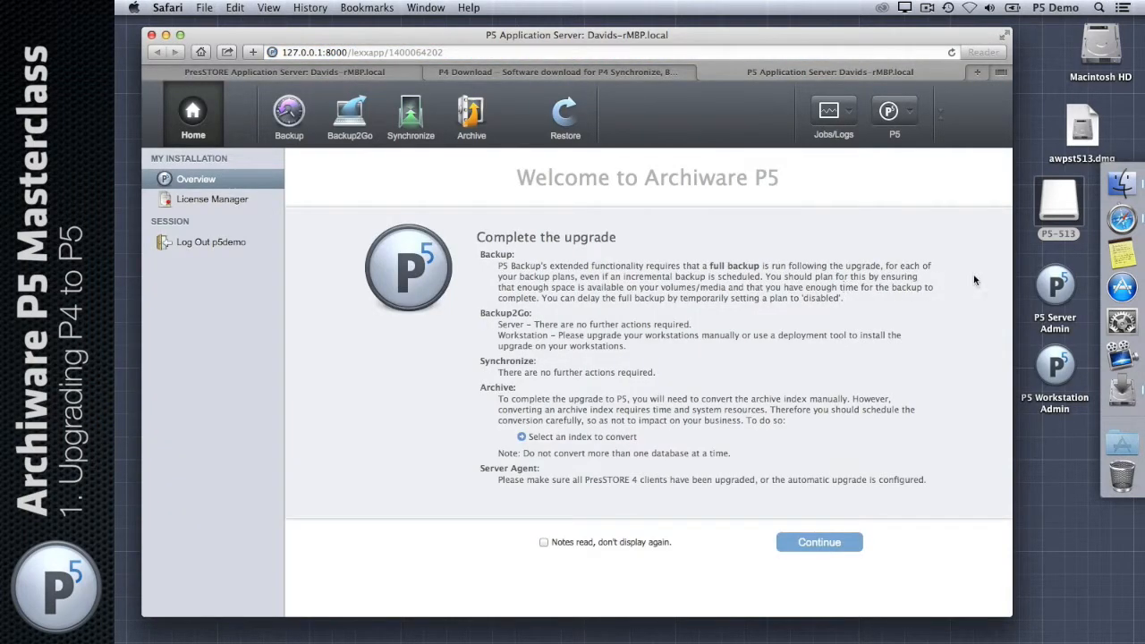
Step: Select the new P5 admin icons on the desktop, settling on P5 Server Admin
left_click_drag(1092, 259, 1038, 368)
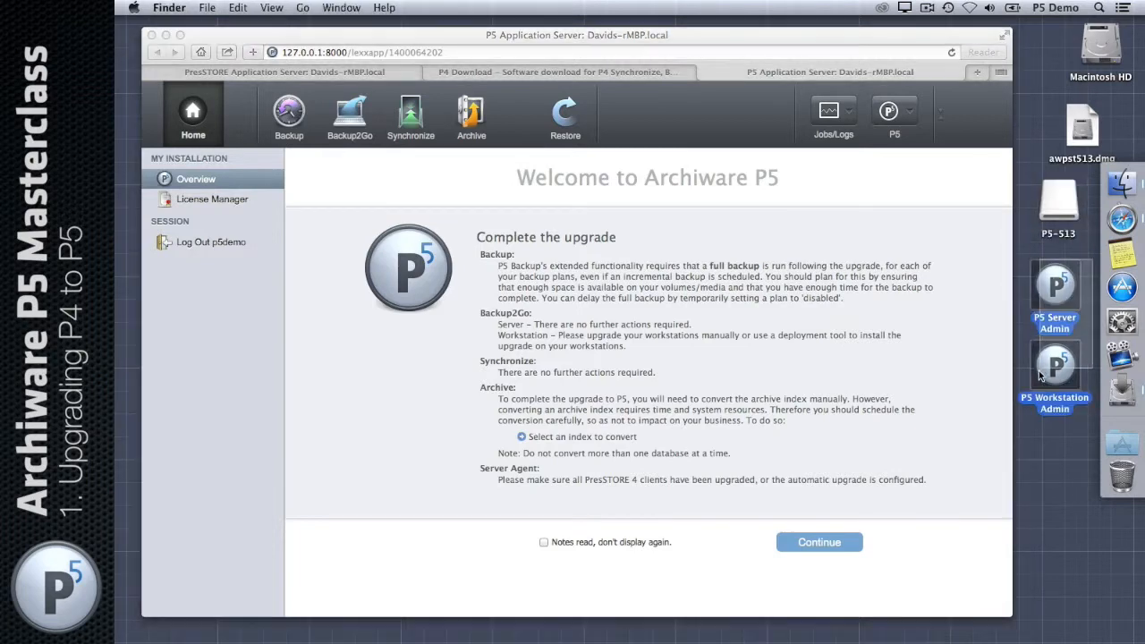
left_click(1052, 443)
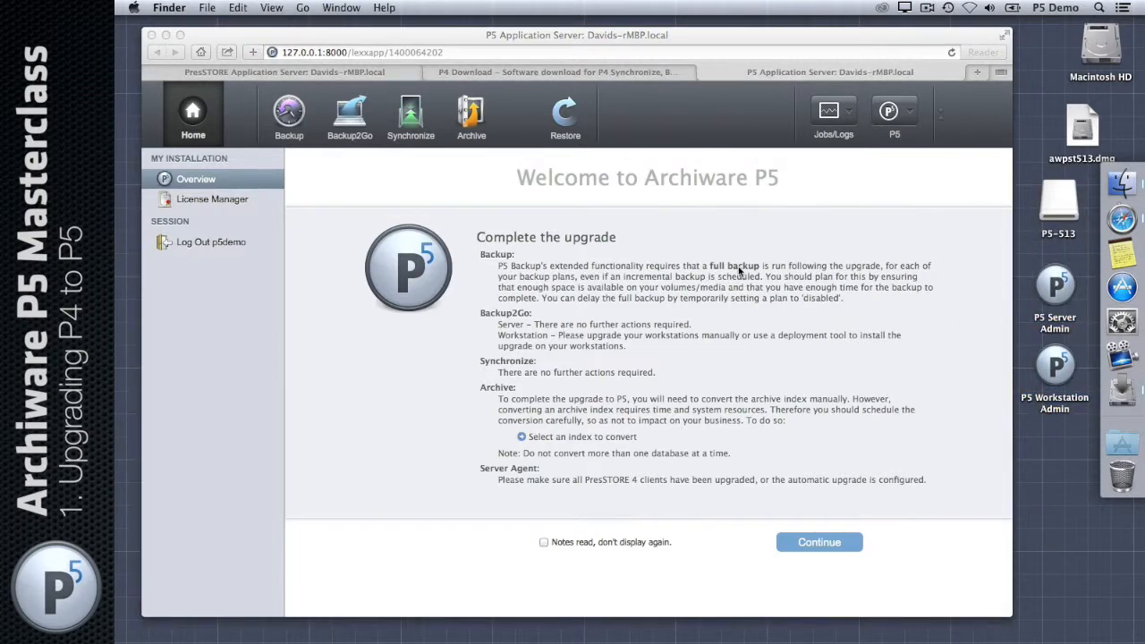
left_click(1058, 282)
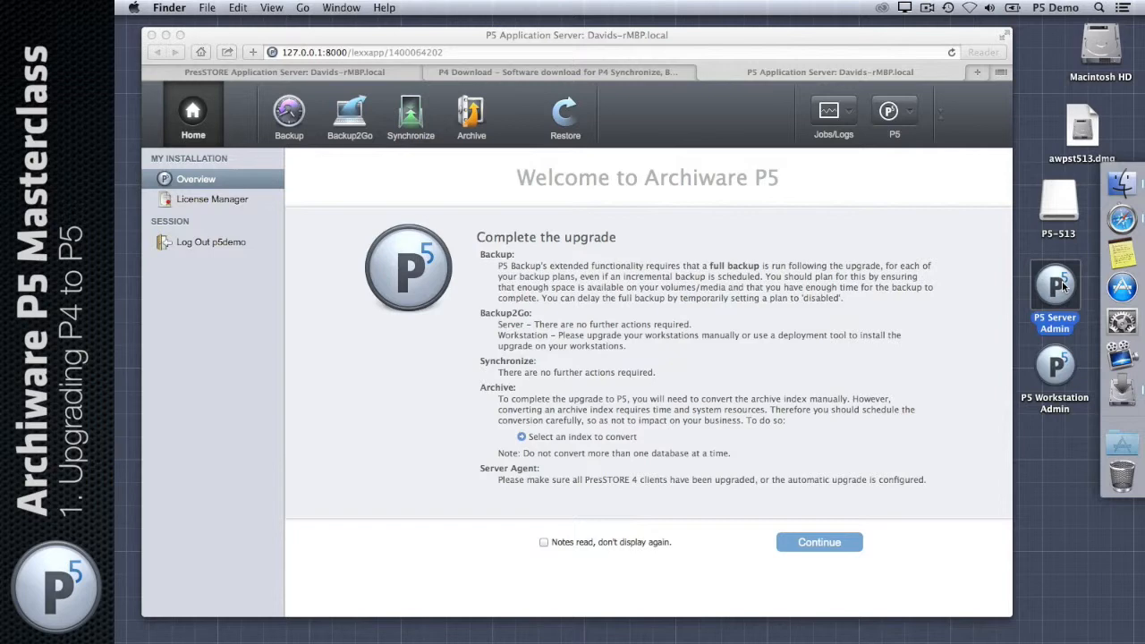
Step: Close the finished installer and return to the P5 web interface in Safari
left_click(1133, 404)
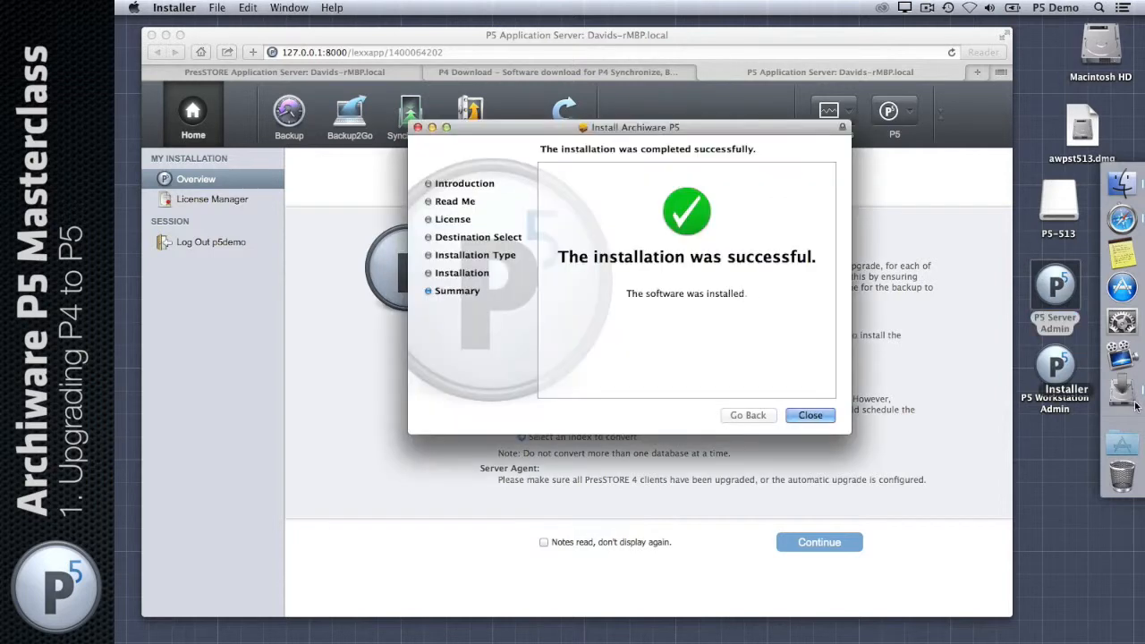
left_click(810, 417)
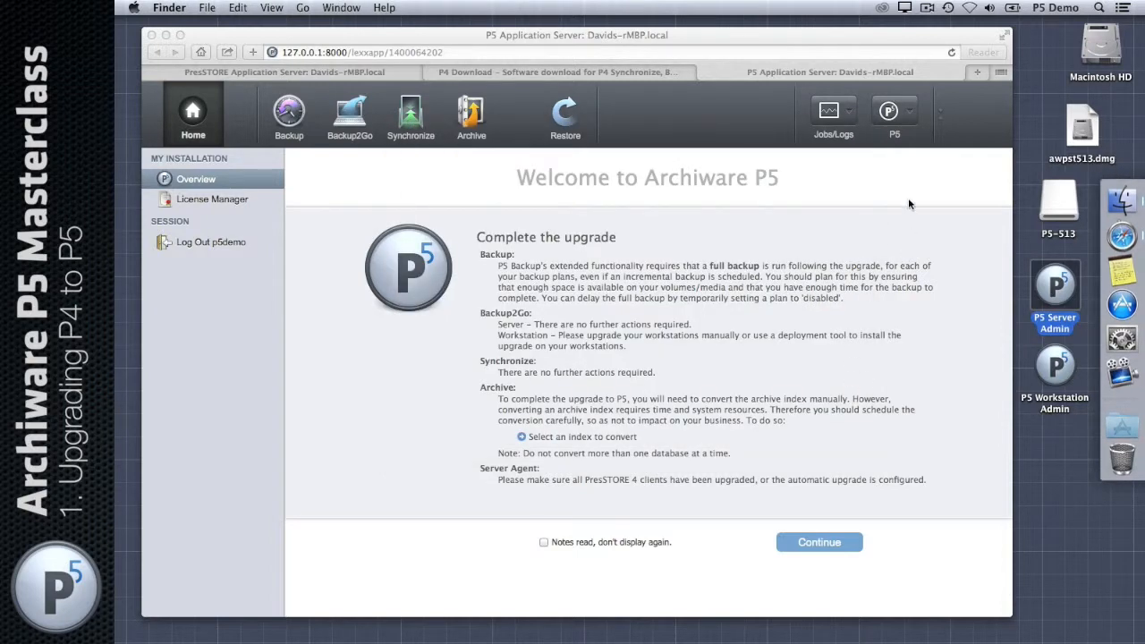
left_click(908, 205)
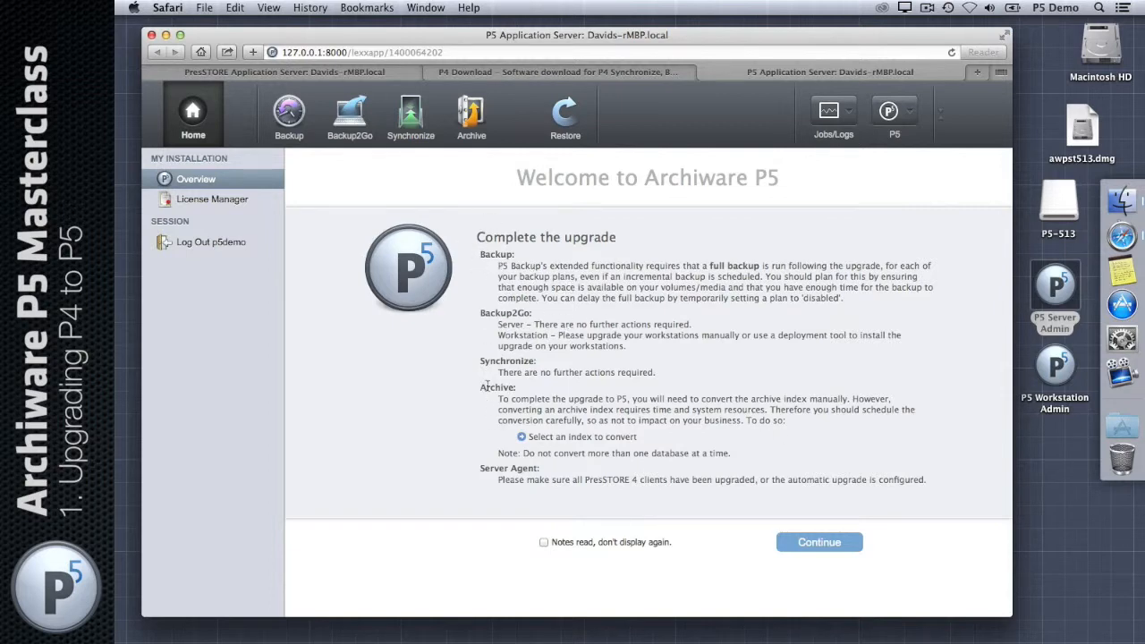
Step: Continue past the upgrade notes, check migrated Backup Plan and Volumes, then open Archive
left_click(819, 542)
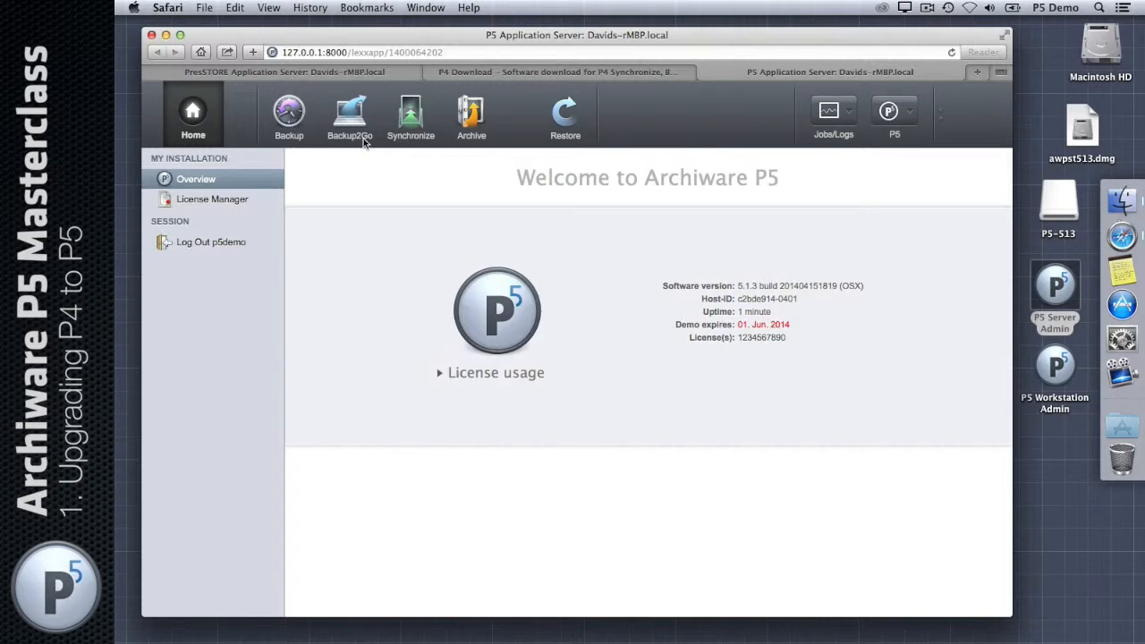
left_click(290, 115)
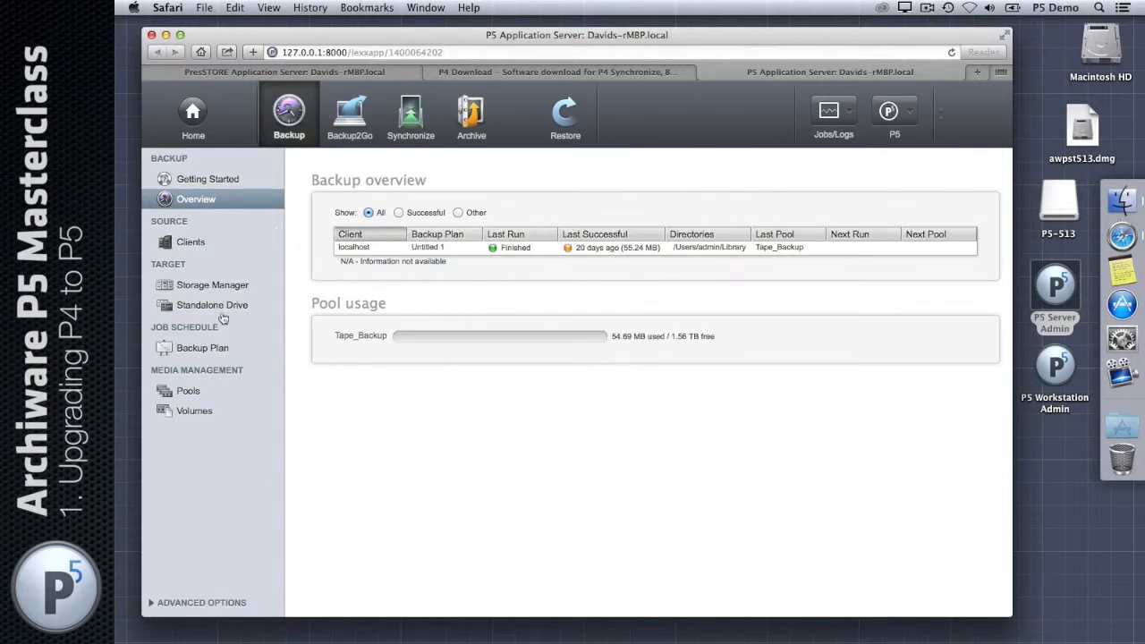
left_click(198, 350)
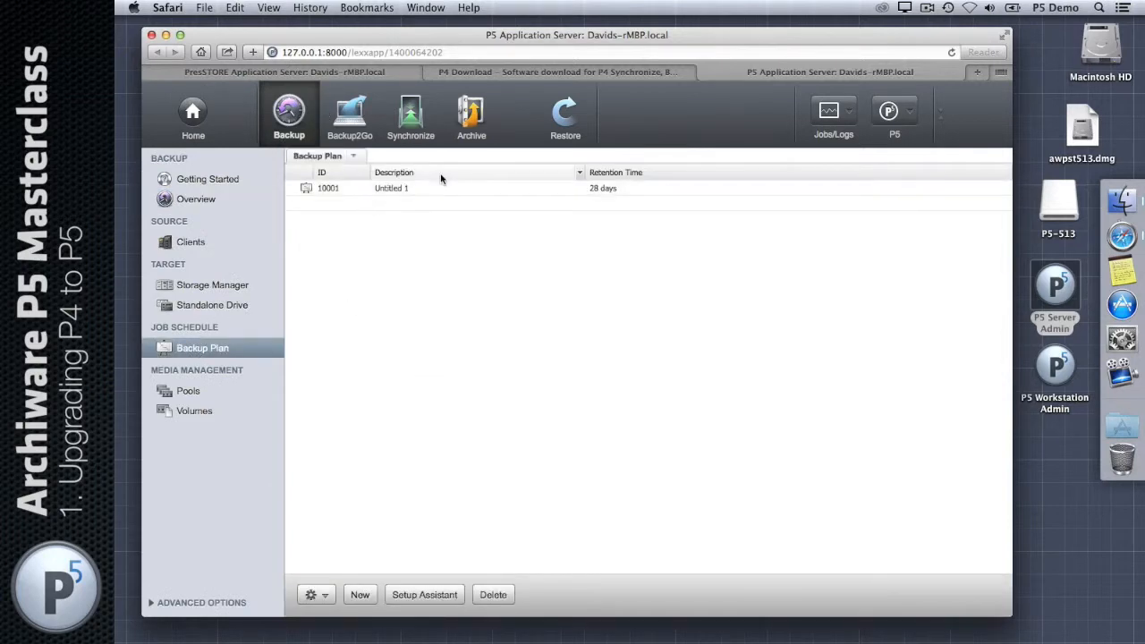
left_click(205, 412)
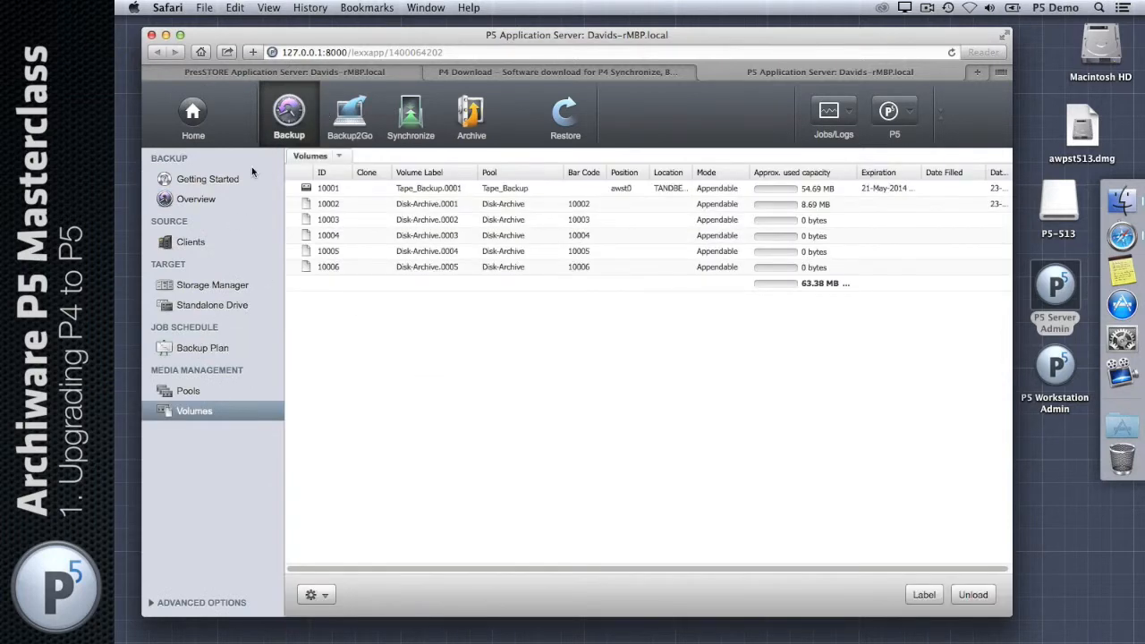
left_click(485, 125)
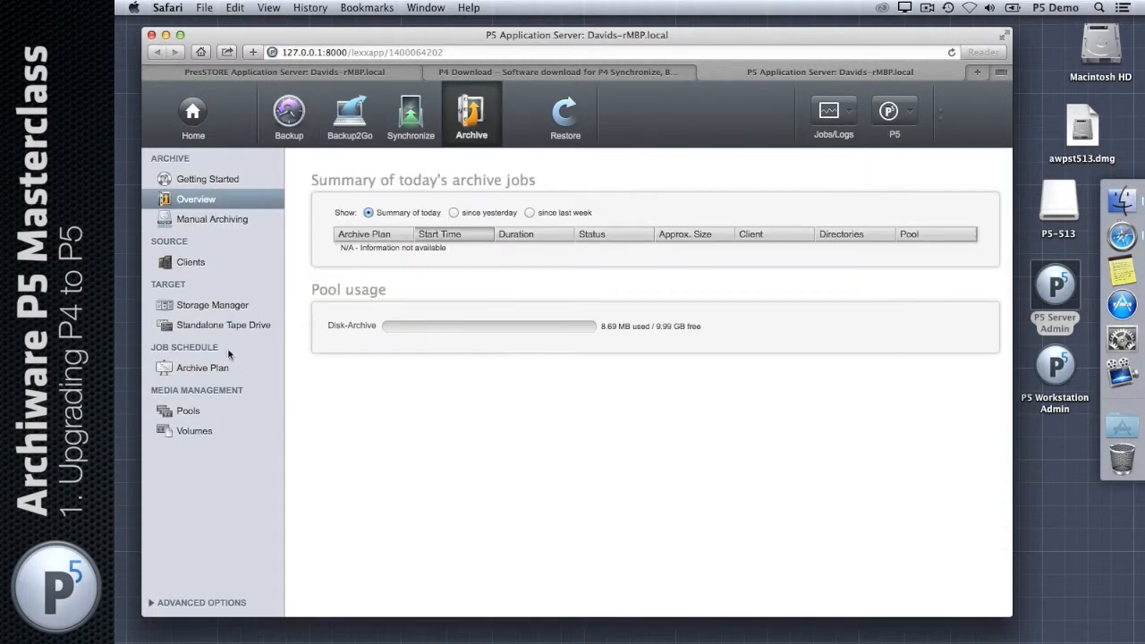
Step: Check migrated archive plan 10001 targeting Disk-Archive, then go to the Restore page
left_click(219, 370)
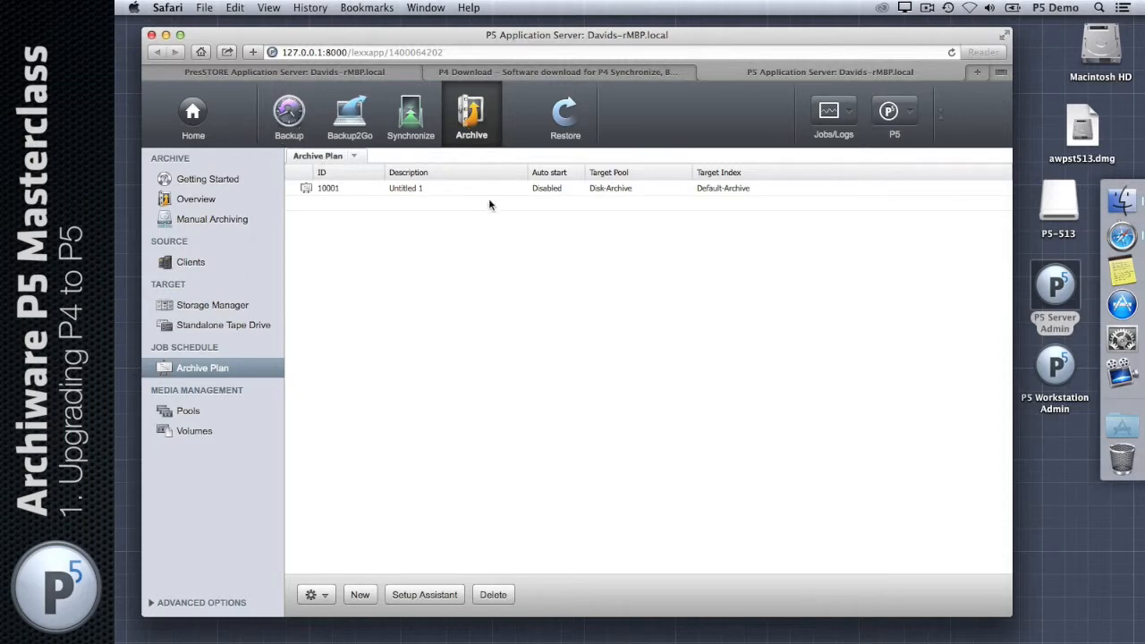
left_click(570, 119)
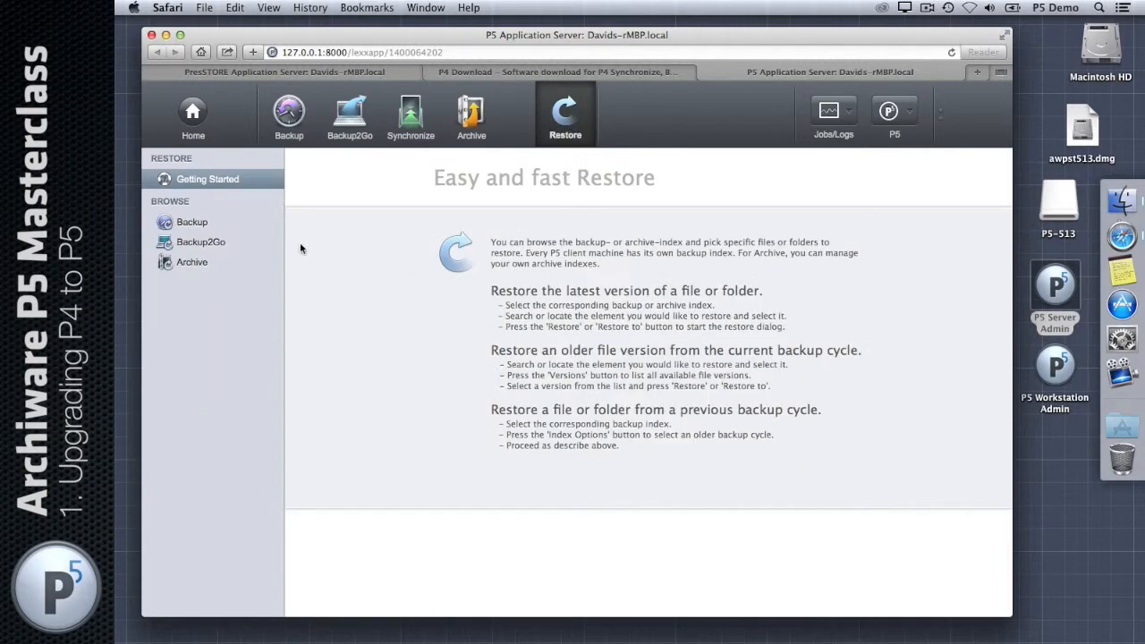
Step: Browse the localhost Version 4 Backup Index down through admin to the Library folder
left_click(206, 226)
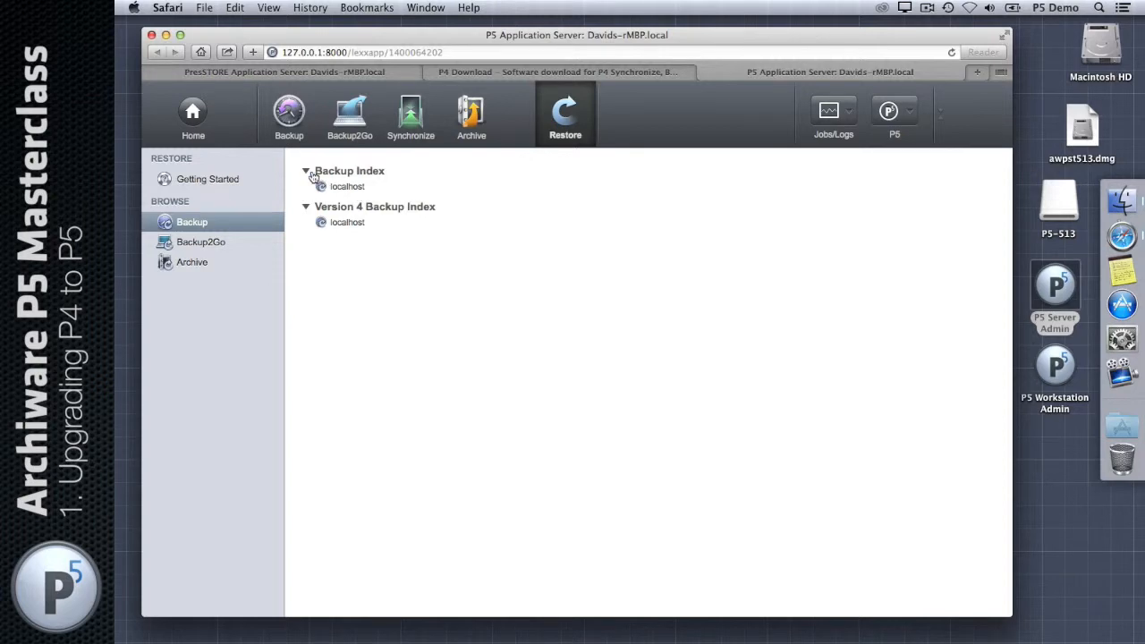
left_click(347, 223)
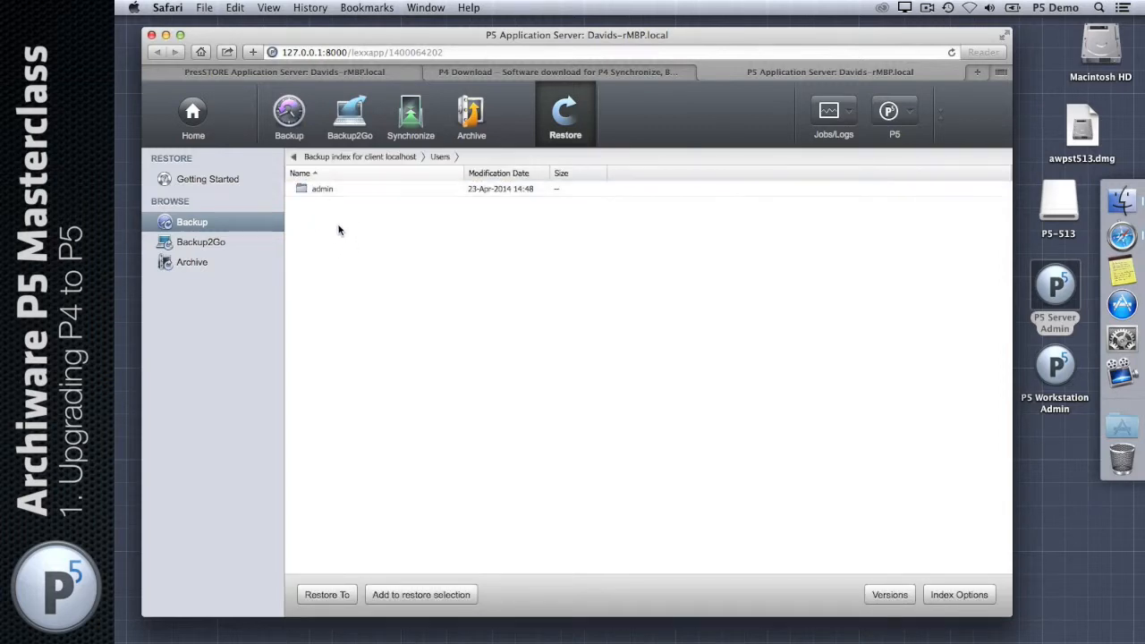
double_click(331, 195)
double_click(331, 196)
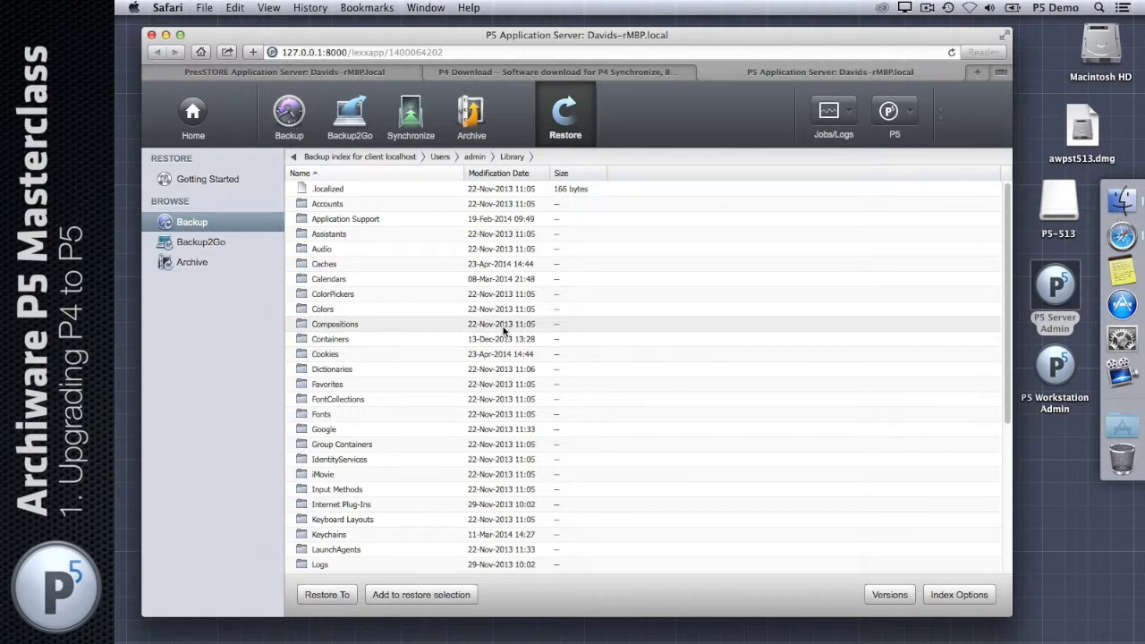
Step: Select the Users folder in the Version 4 index, review Restore To options, cancel, and return to the index list
left_click(232, 230)
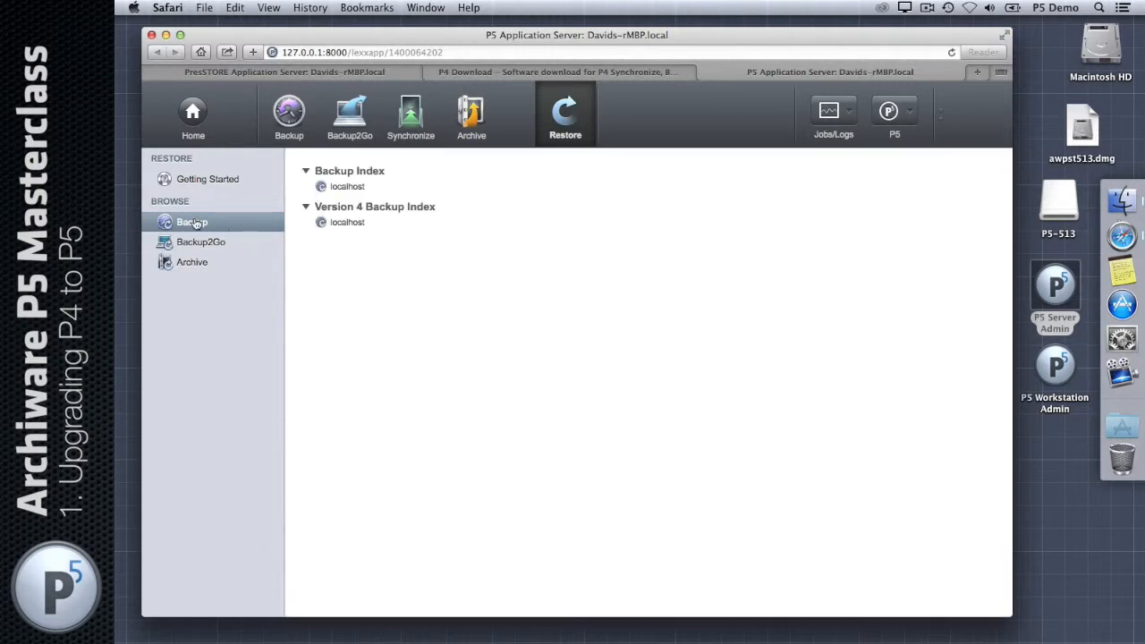
left_click(348, 226)
left_click(320, 188)
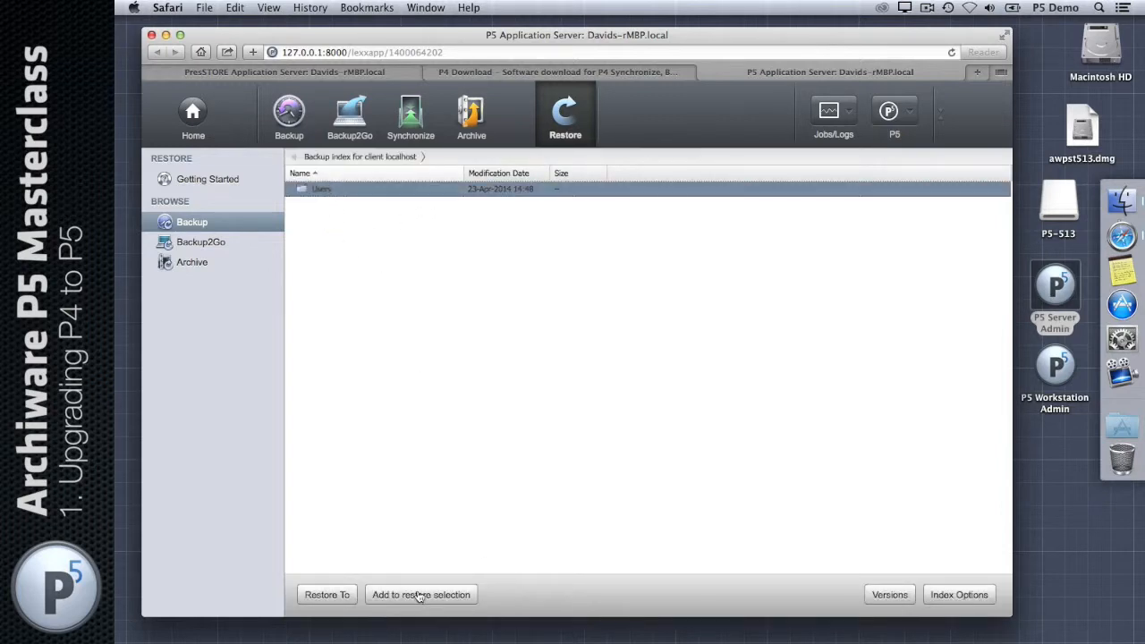
left_click(342, 597)
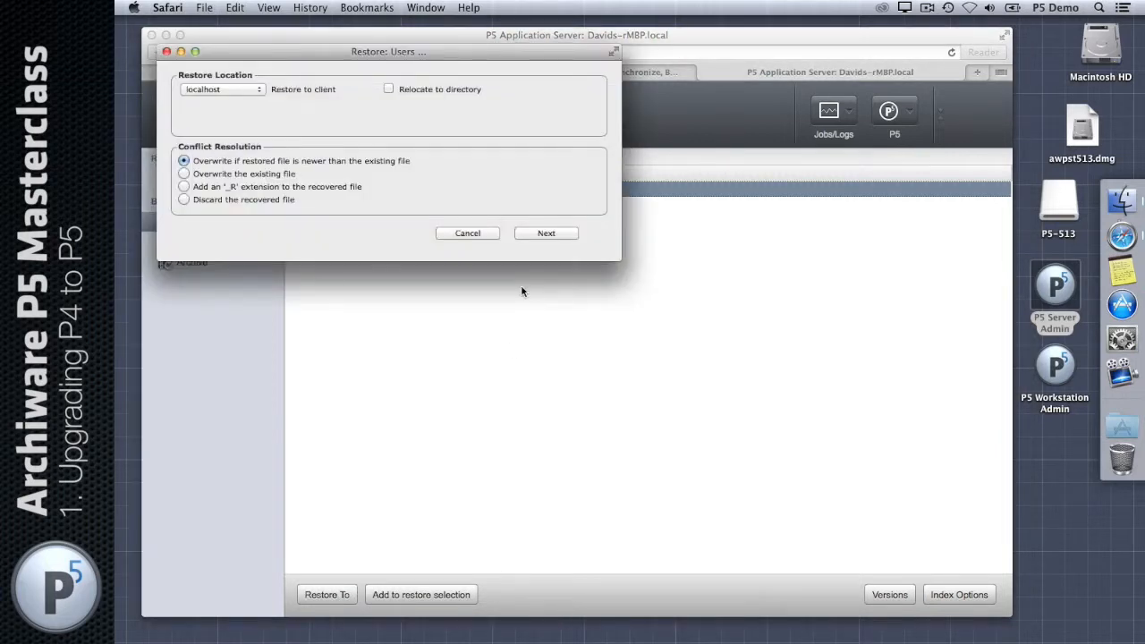
left_click(454, 232)
left_click(190, 225)
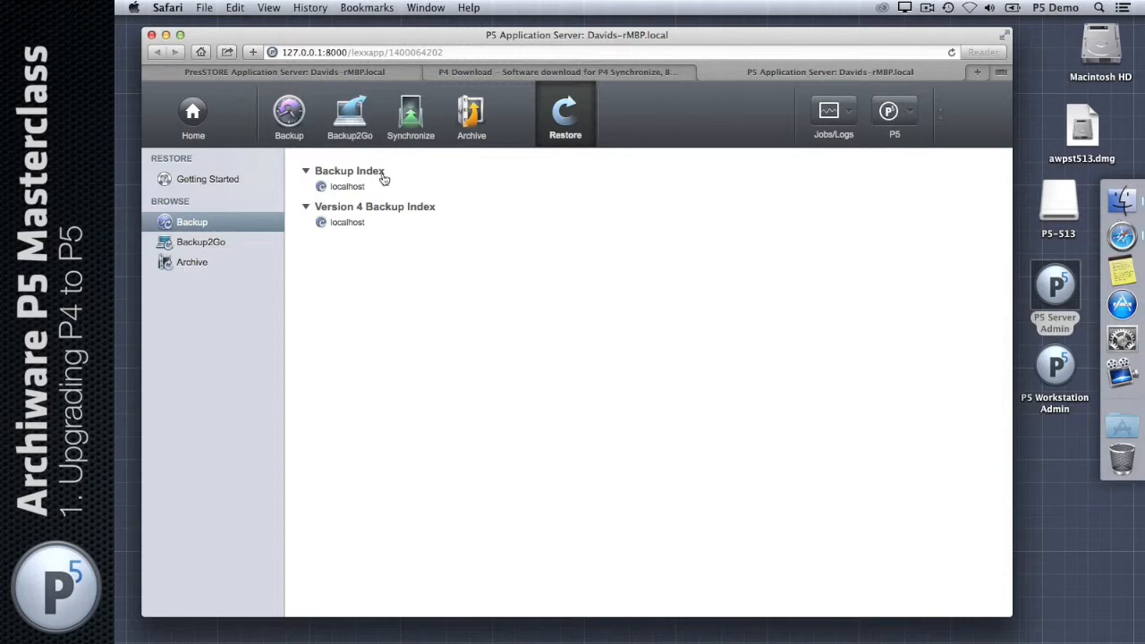
left_click(346, 187)
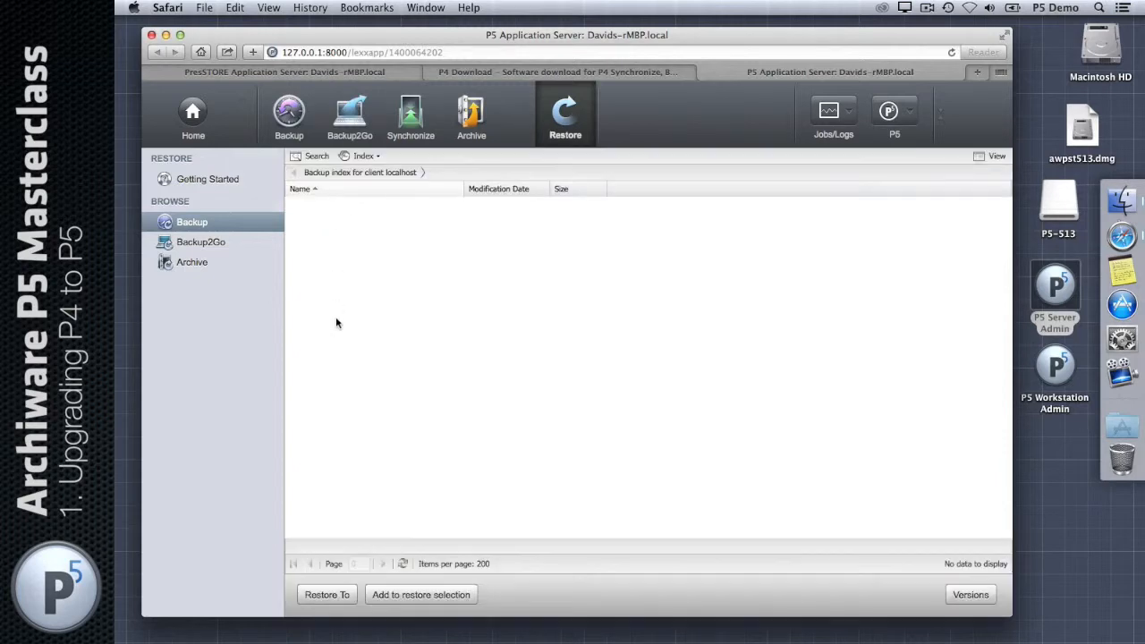
left_click(177, 222)
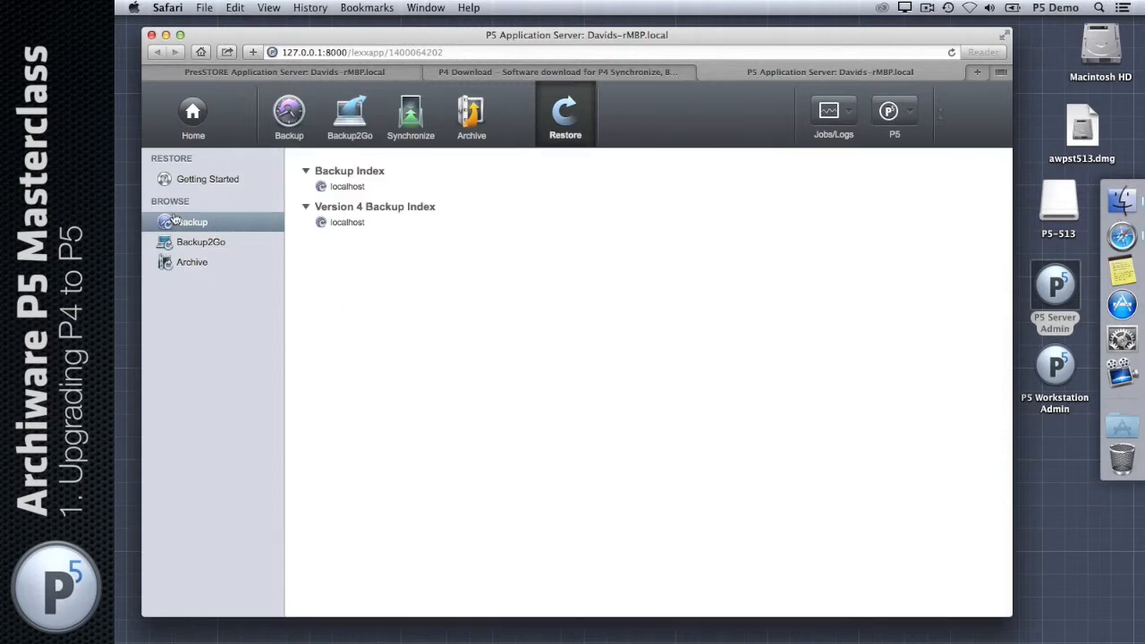
left_click(347, 186)
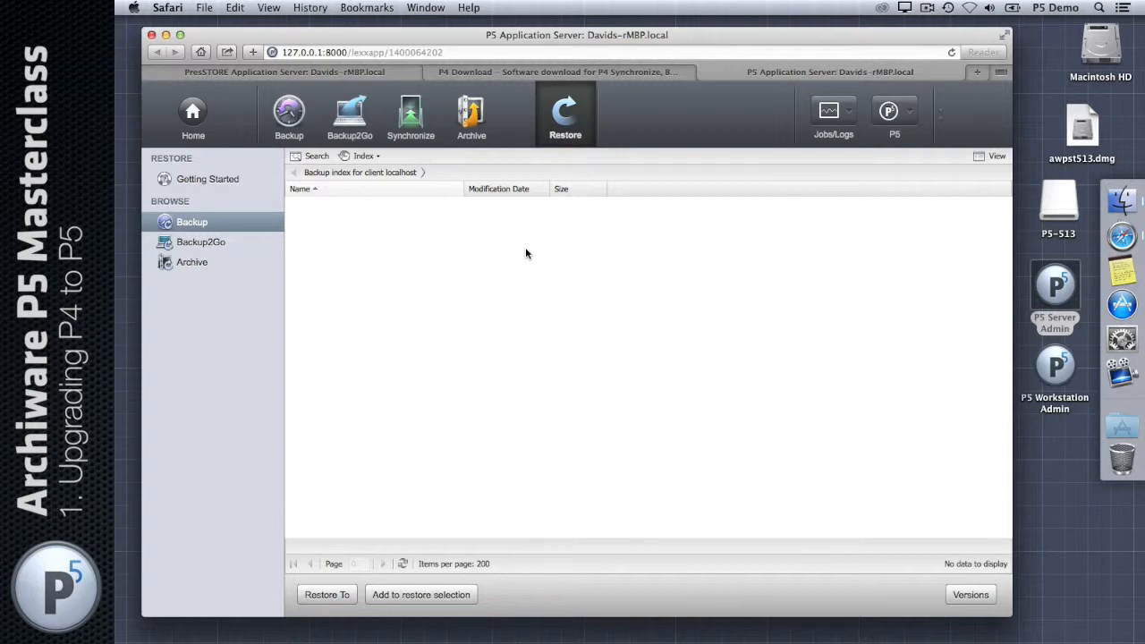
left_click(188, 223)
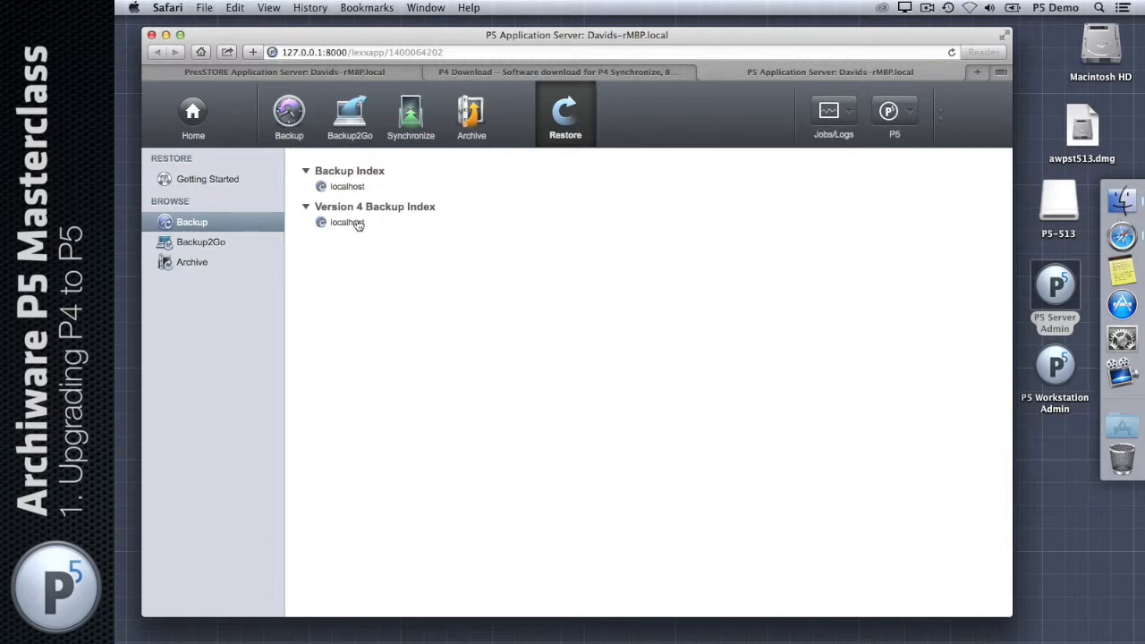
left_click(355, 187)
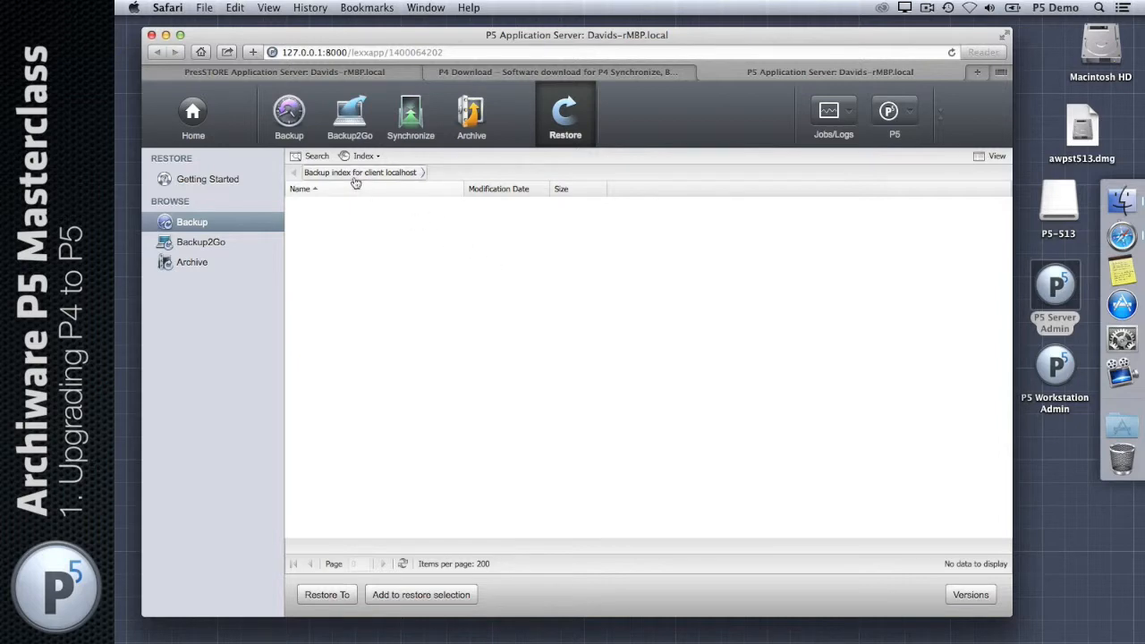
left_click(321, 158)
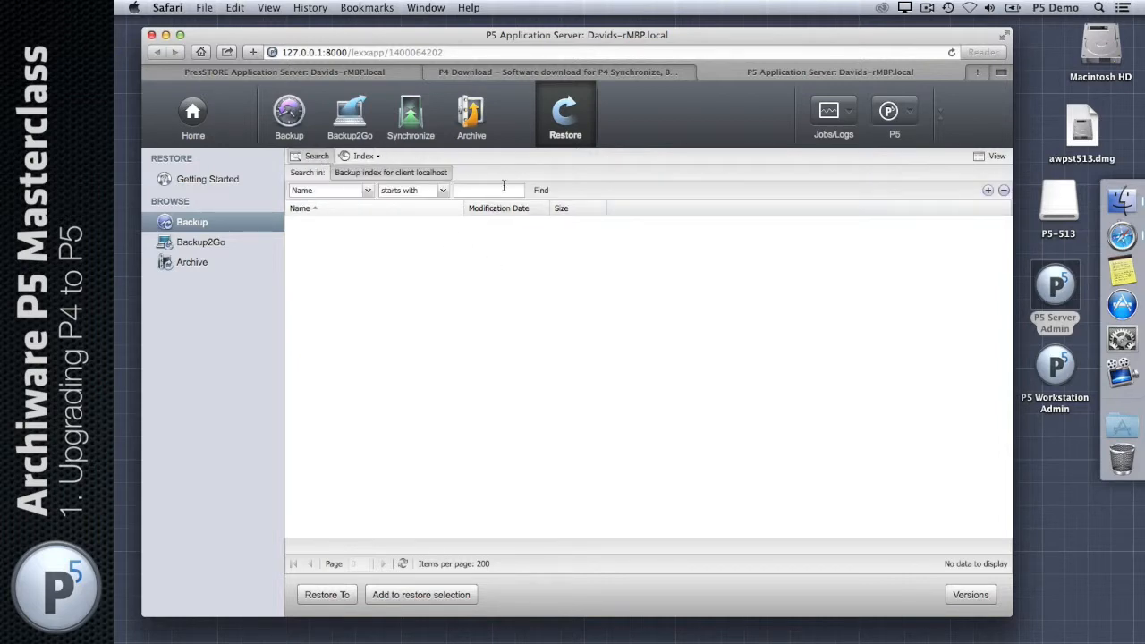
left_click(201, 223)
double_click(324, 223)
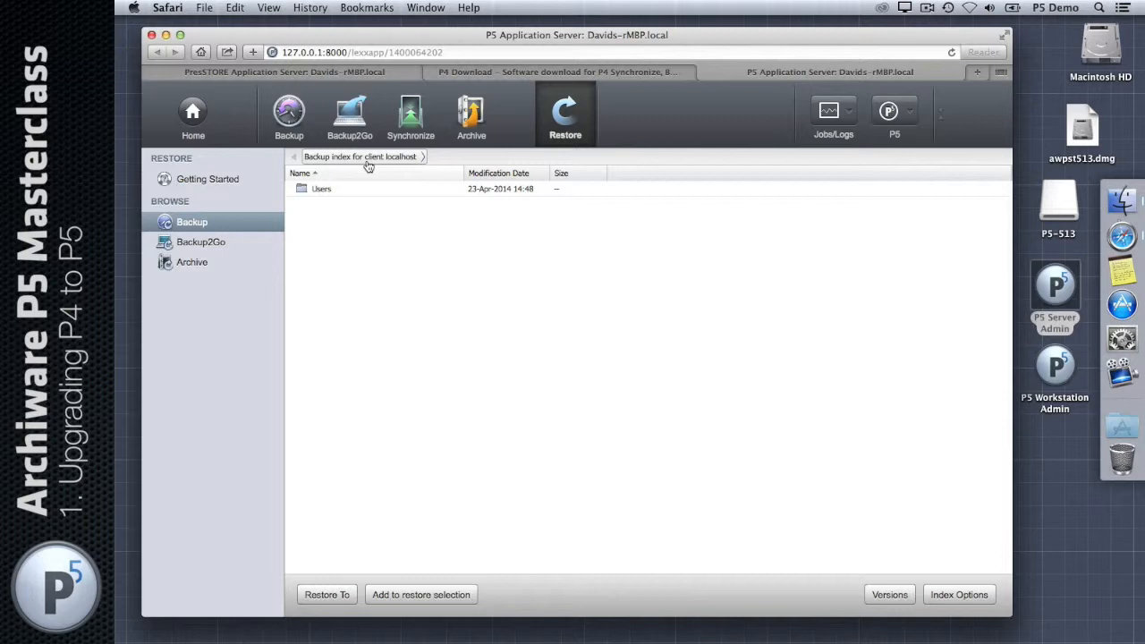
double_click(345, 188)
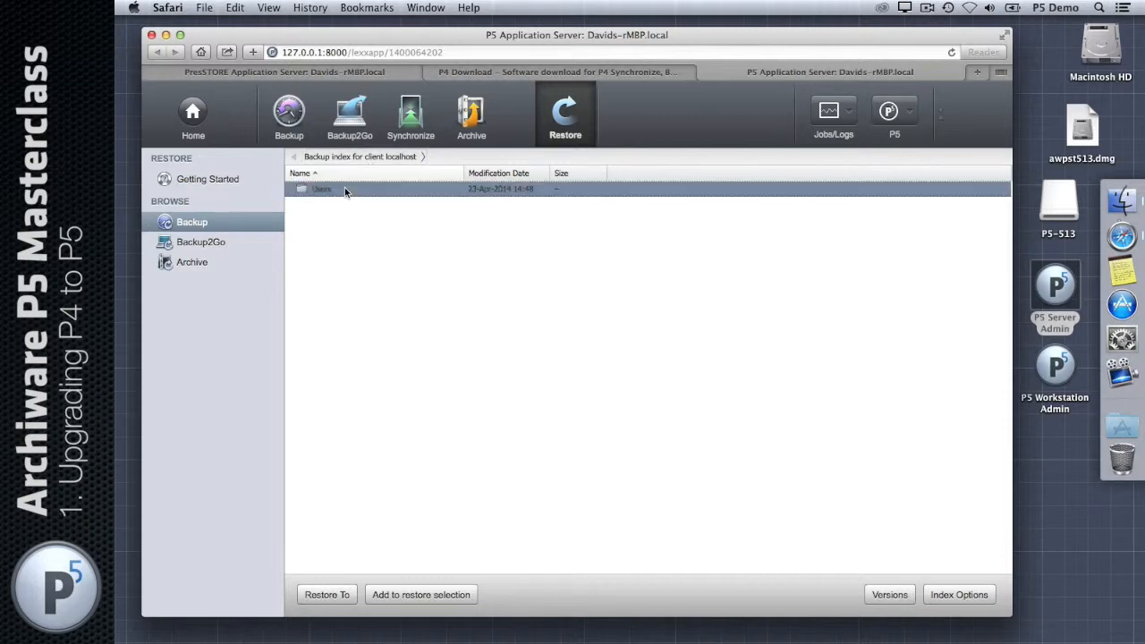
double_click(344, 189)
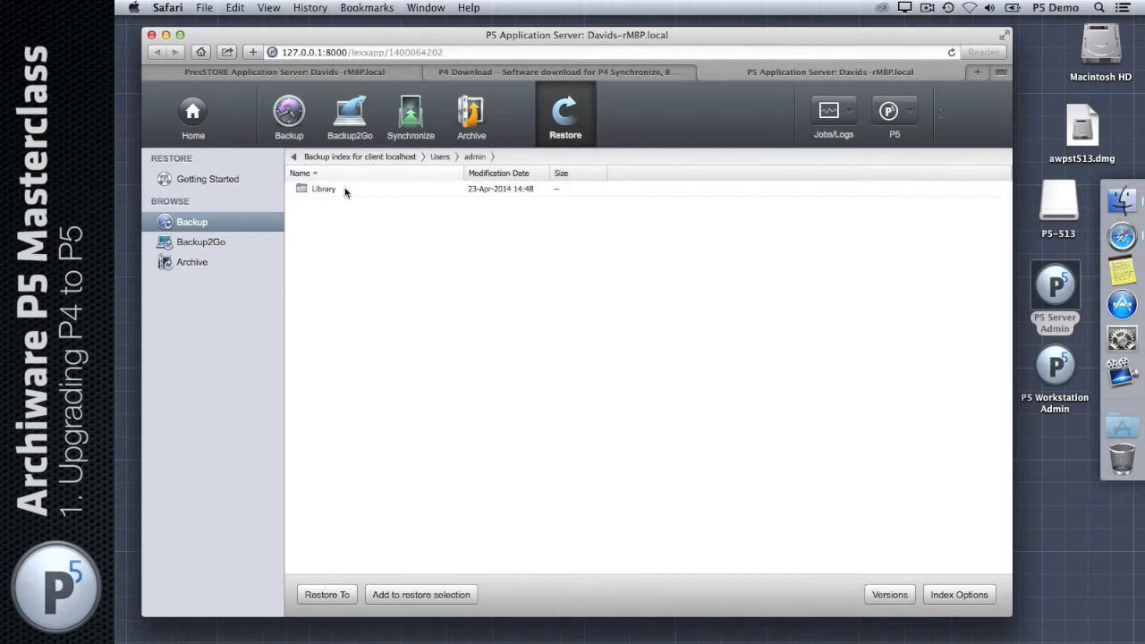
double_click(344, 189)
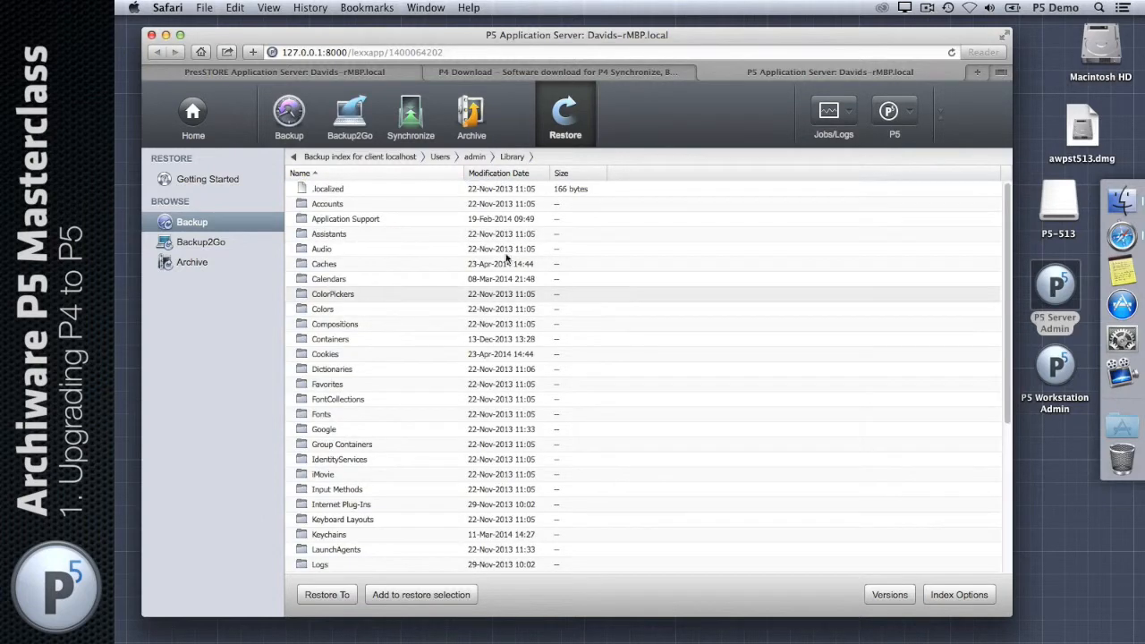
left_click(190, 221)
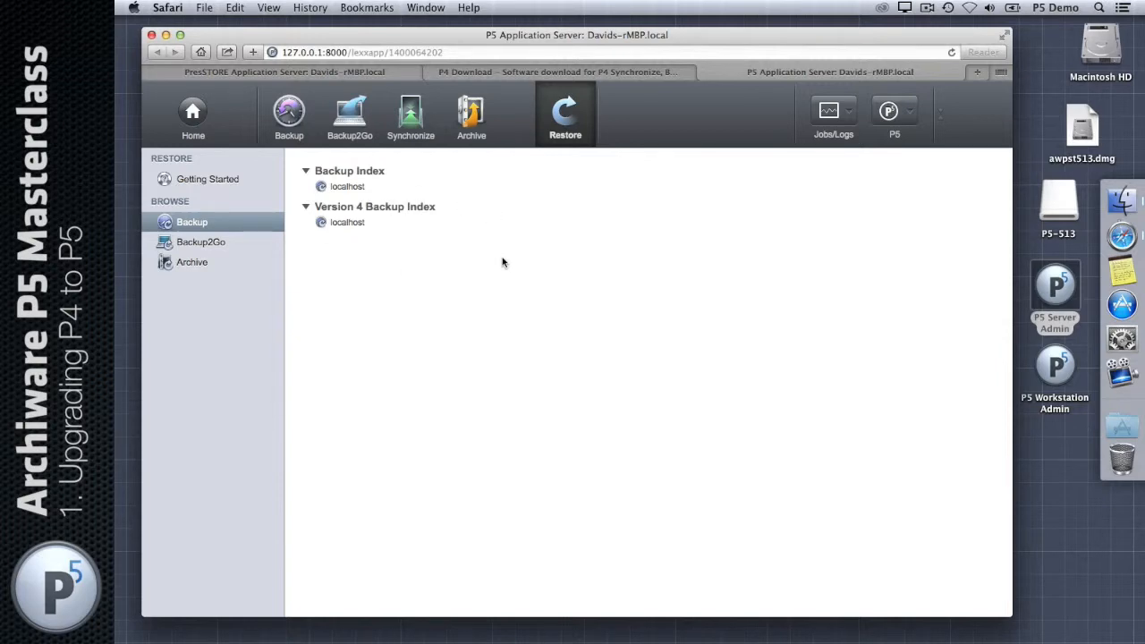
Step: From the Archive restore list, follow 'Please convert to P5' to Manage Indexes
left_click(208, 264)
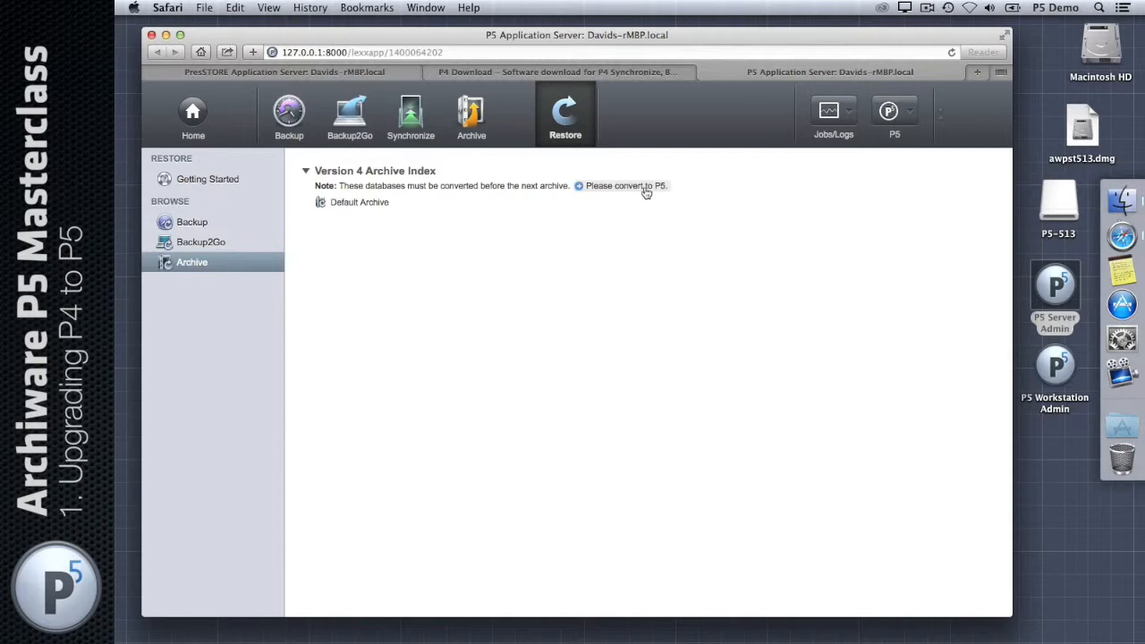
left_click(599, 190)
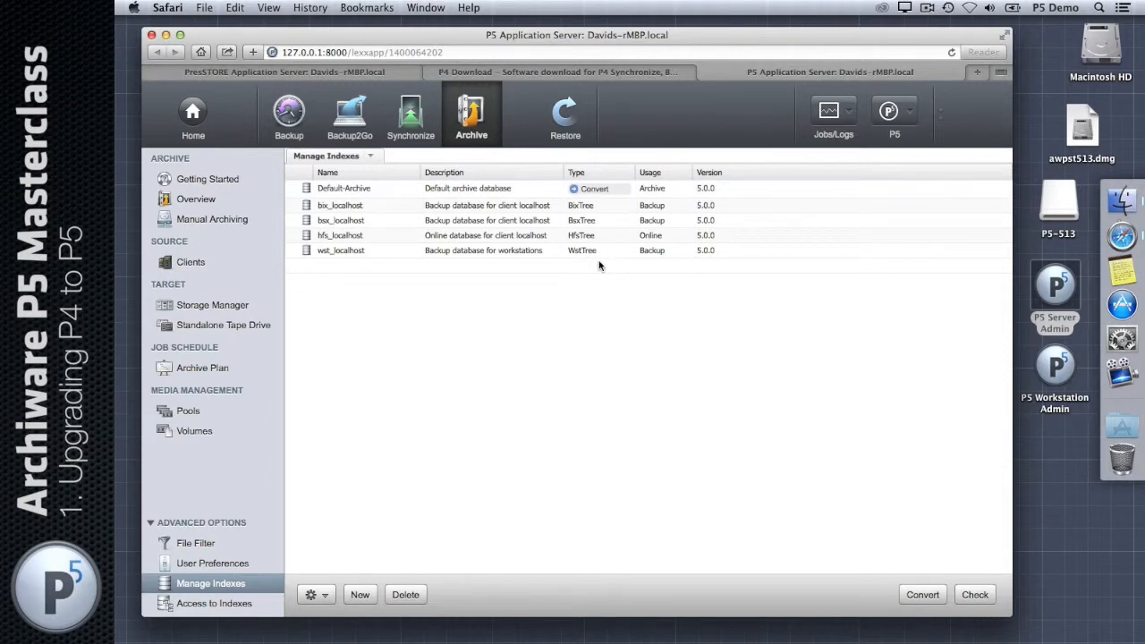
Step: Under Advanced Options > Manage Indexes, select the Default-Archive index for conversion
left_click(208, 523)
left_click(199, 602)
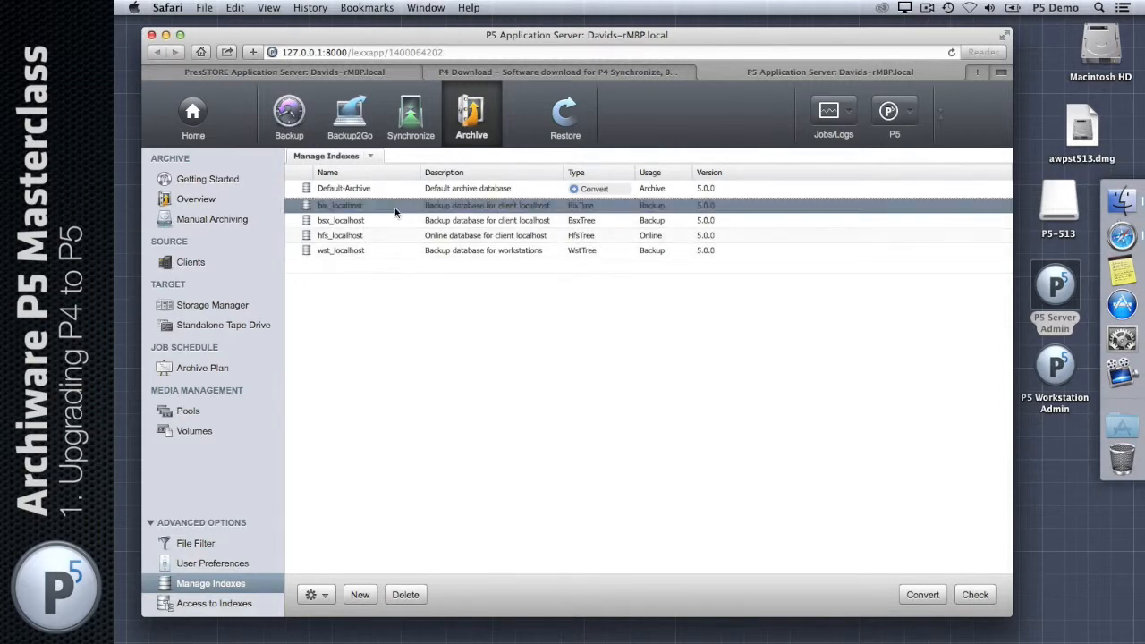
left_click(411, 191)
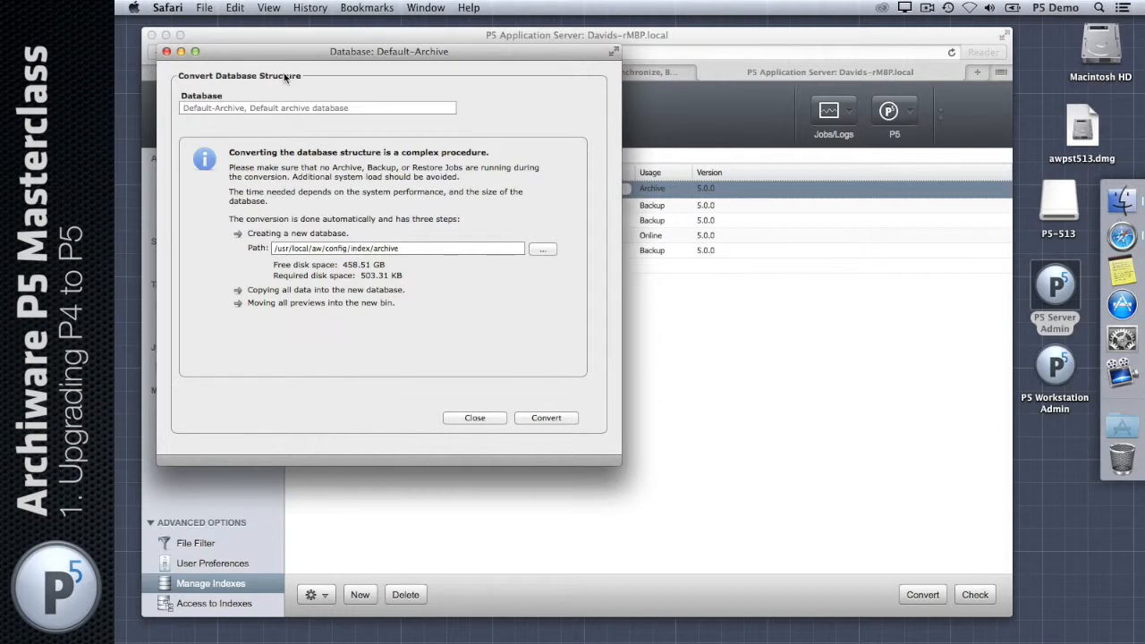
Step: Confirm path /usr/local/aw/config/index/archive, 458.51 GB free and 503.31 KB required, then convert Default-Archive
left_click_drag(302, 76, 177, 77)
left_click_drag(272, 53, 468, 91)
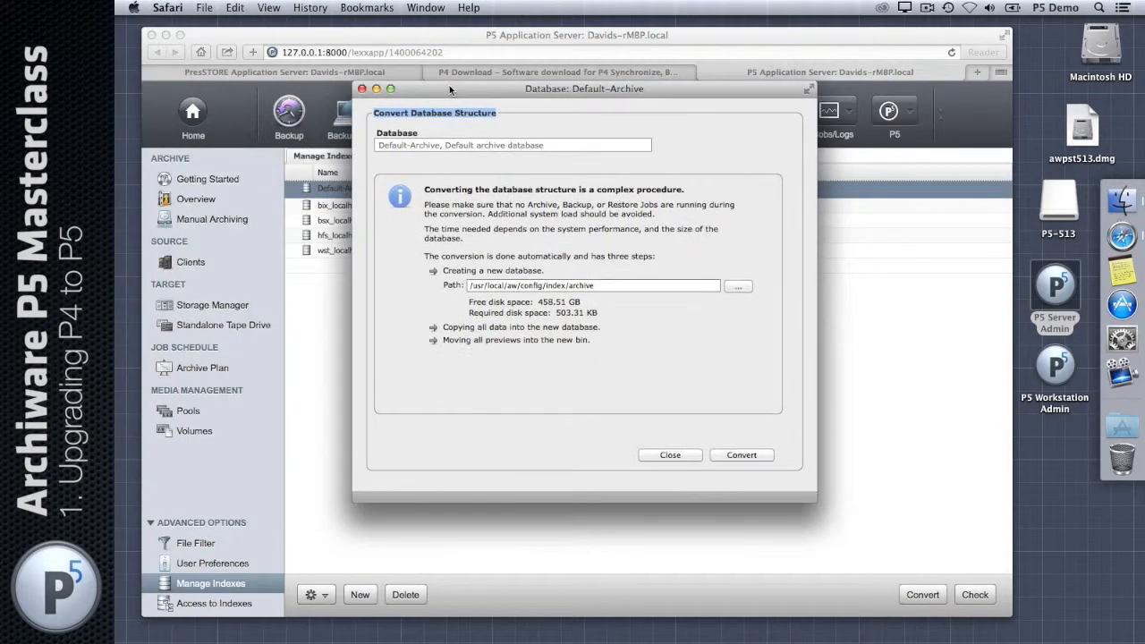
left_click(648, 285)
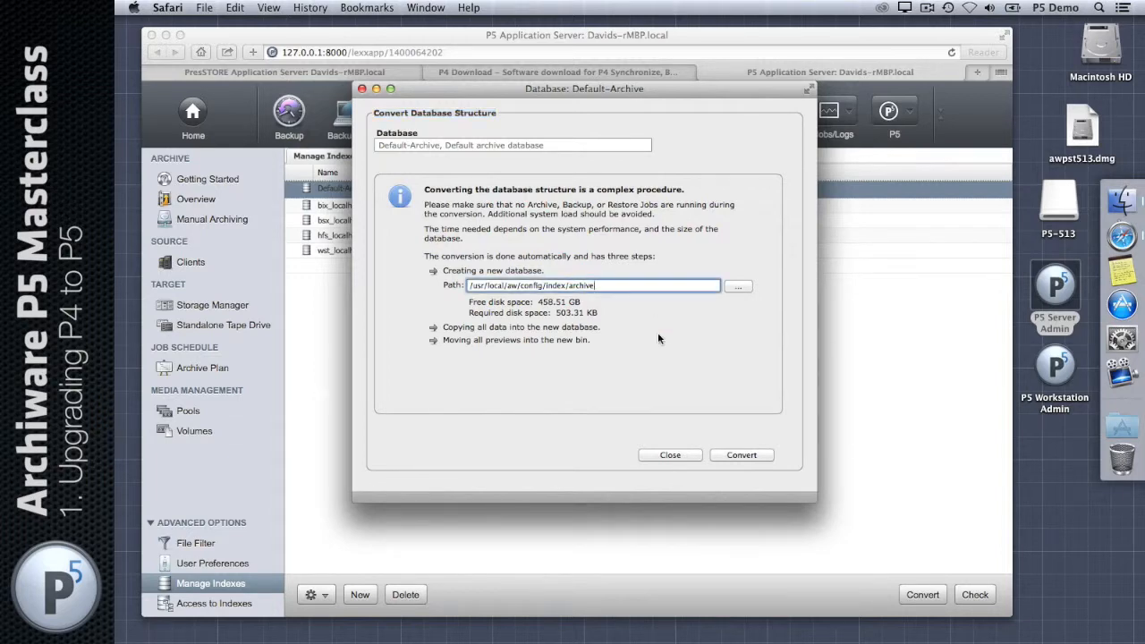
triple_click(640, 285)
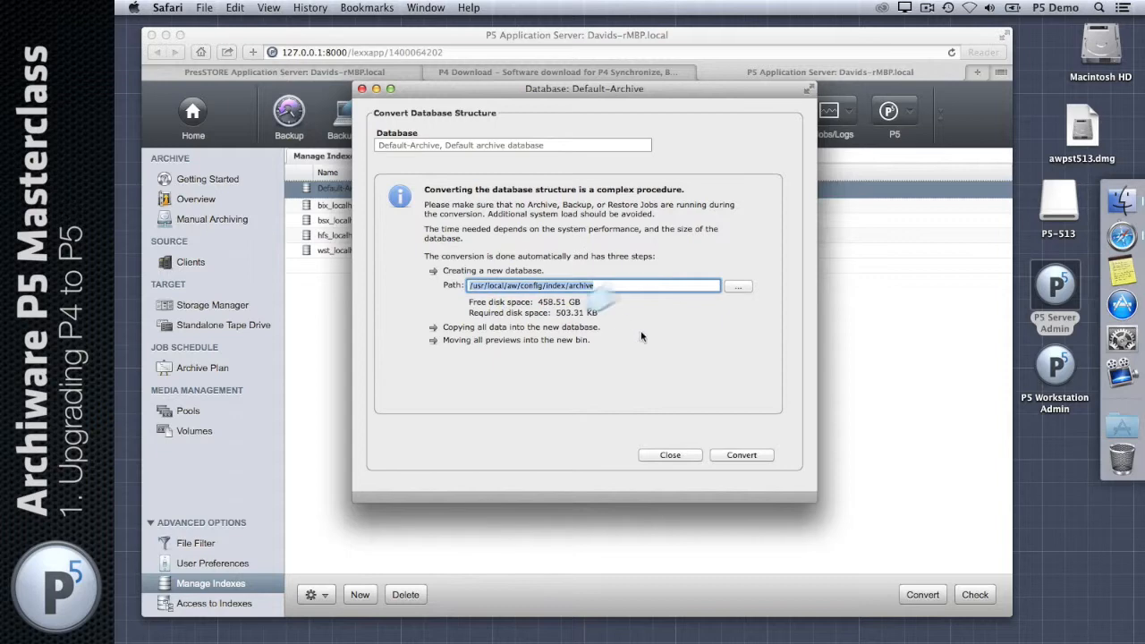
triple_click(548, 304)
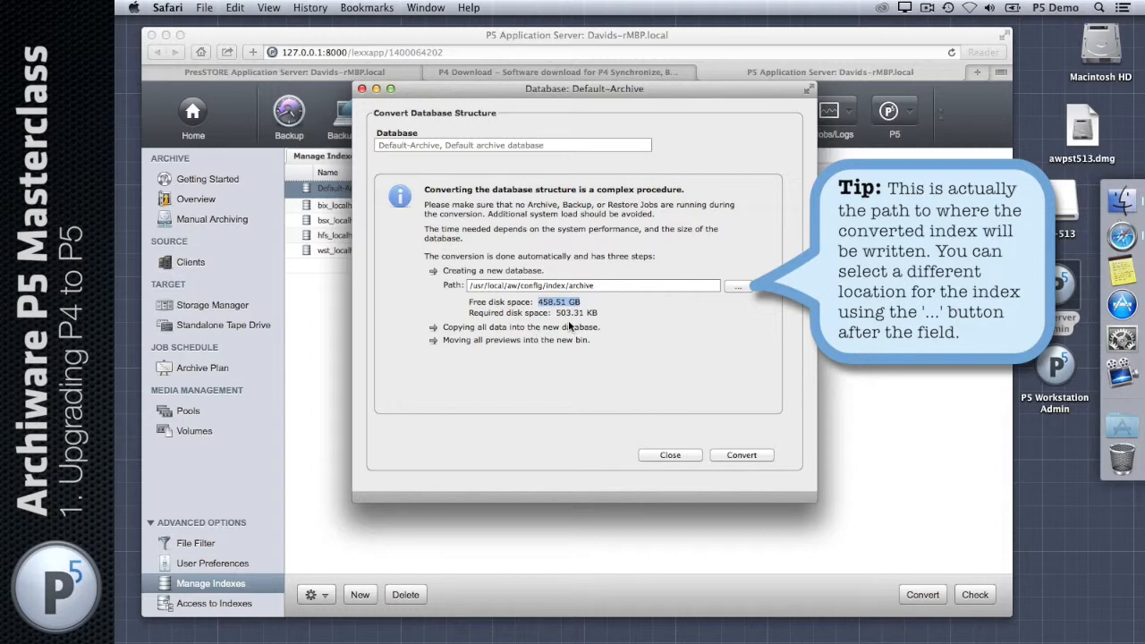
left_click_drag(600, 313, 558, 313)
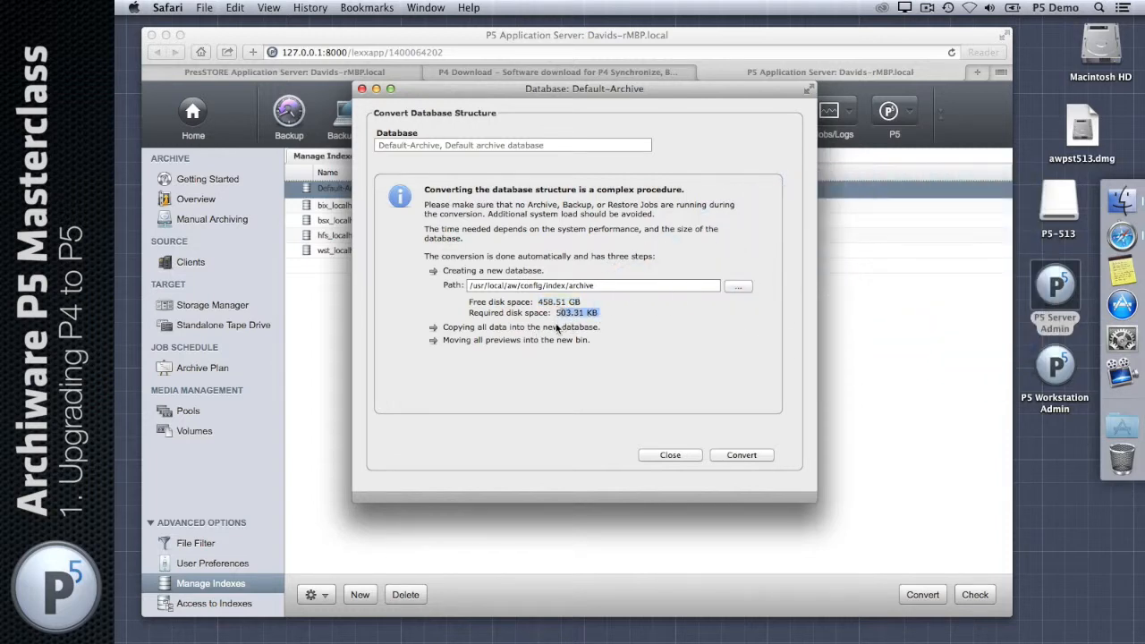
left_click(614, 318)
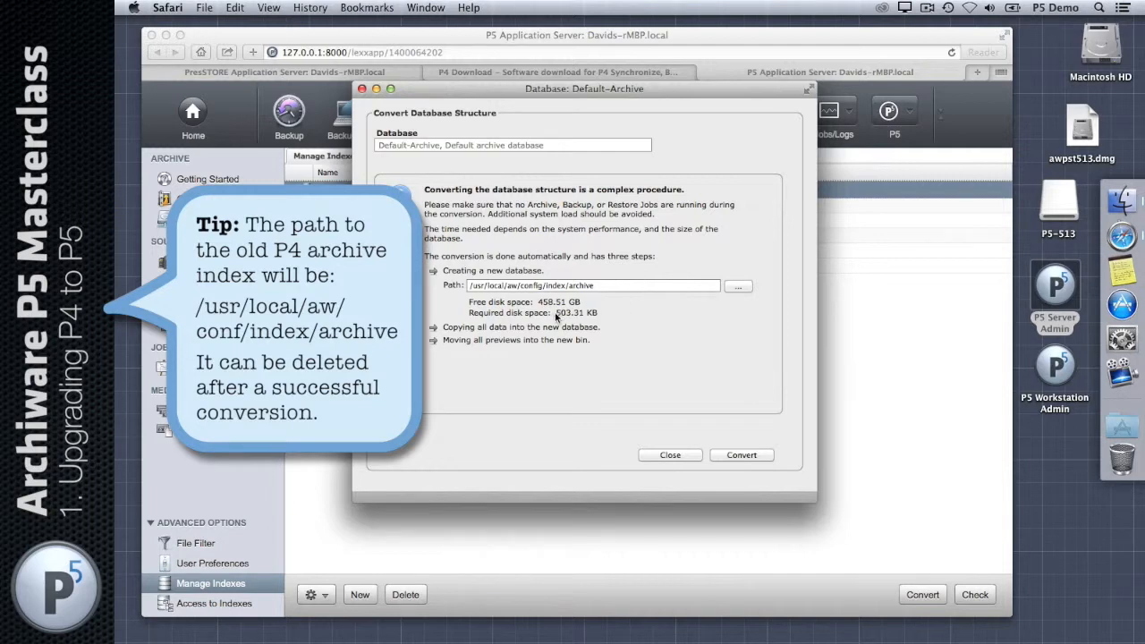
left_click_drag(556, 313, 597, 313)
left_click(608, 361)
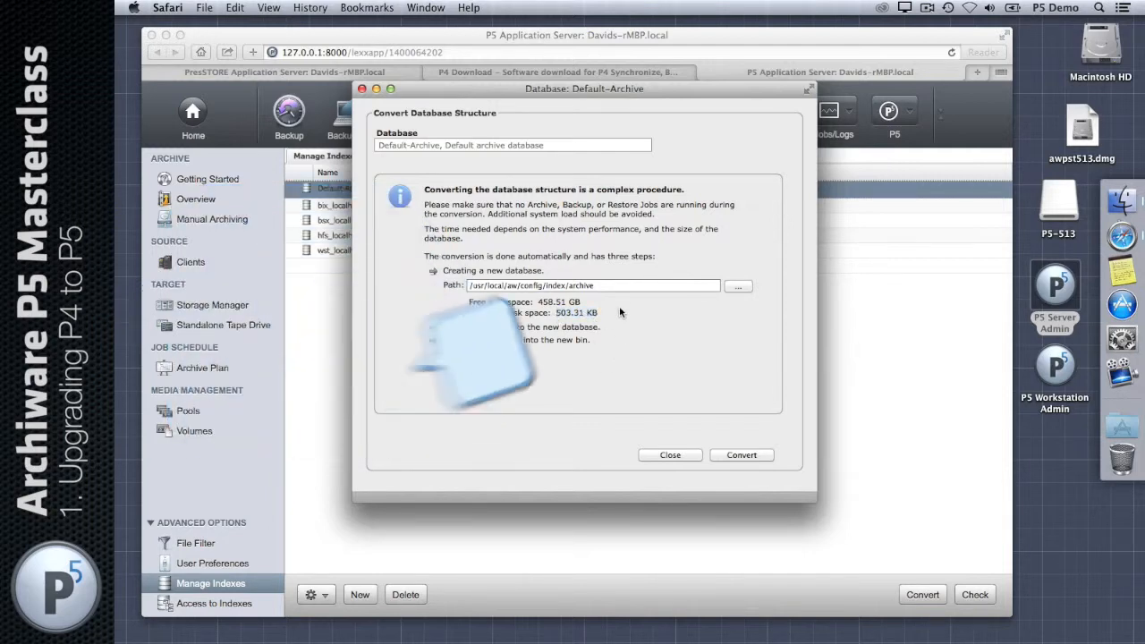
left_click(742, 454)
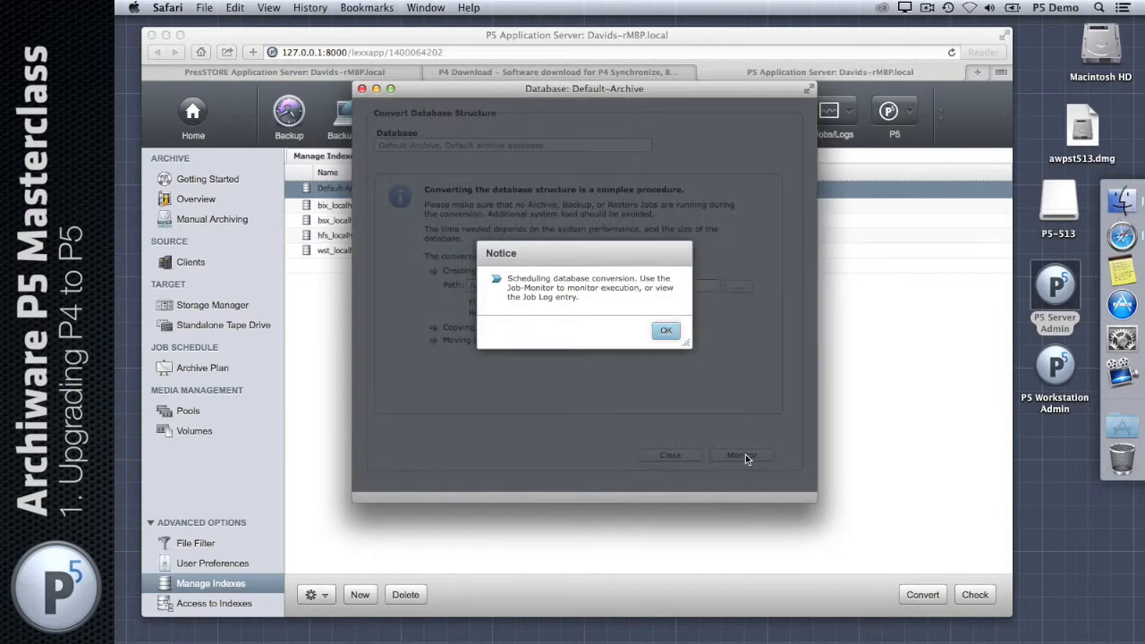
Step: Check in the Job Monitor that the Default-Archive conversion finished: 347 rows inserted, 345 previews moved
left_click(664, 331)
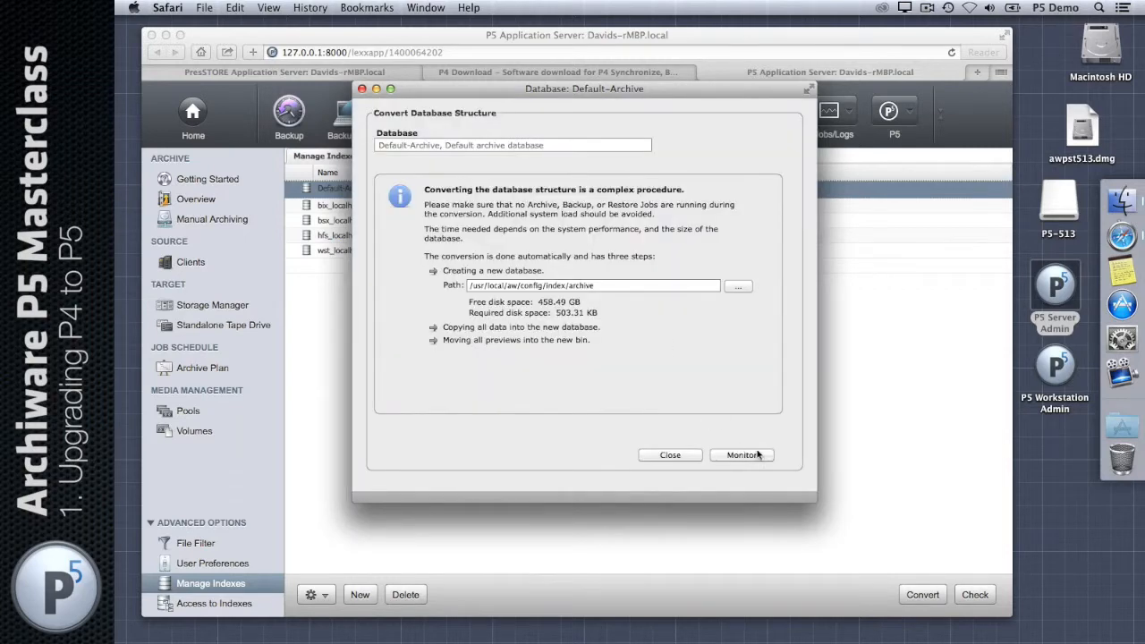
left_click(756, 455)
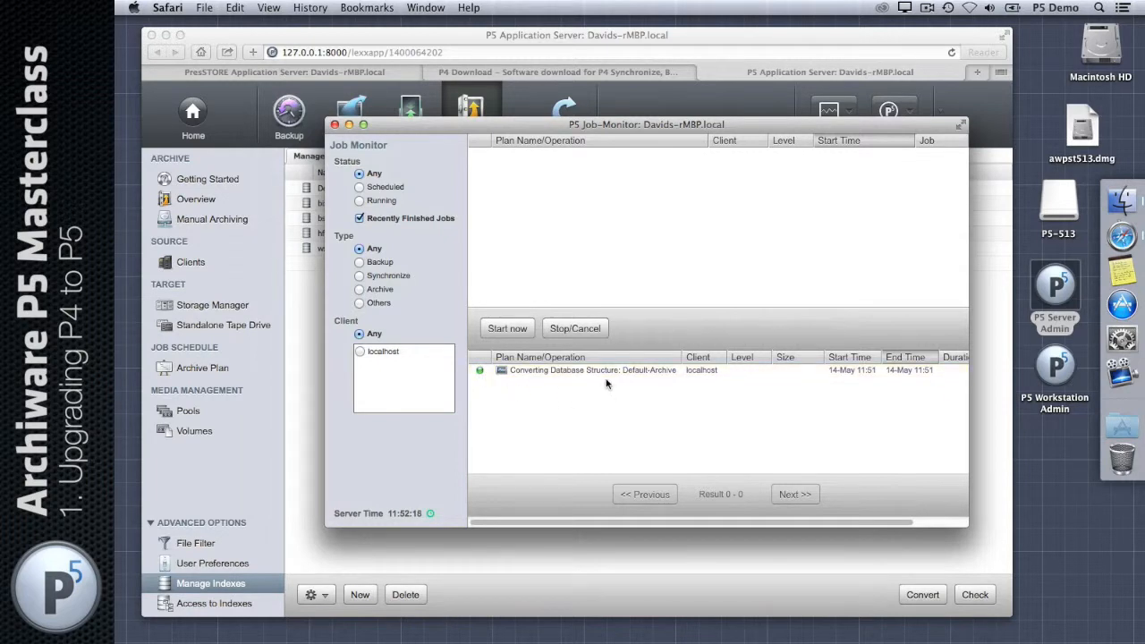
left_click(667, 370)
double_click(667, 370)
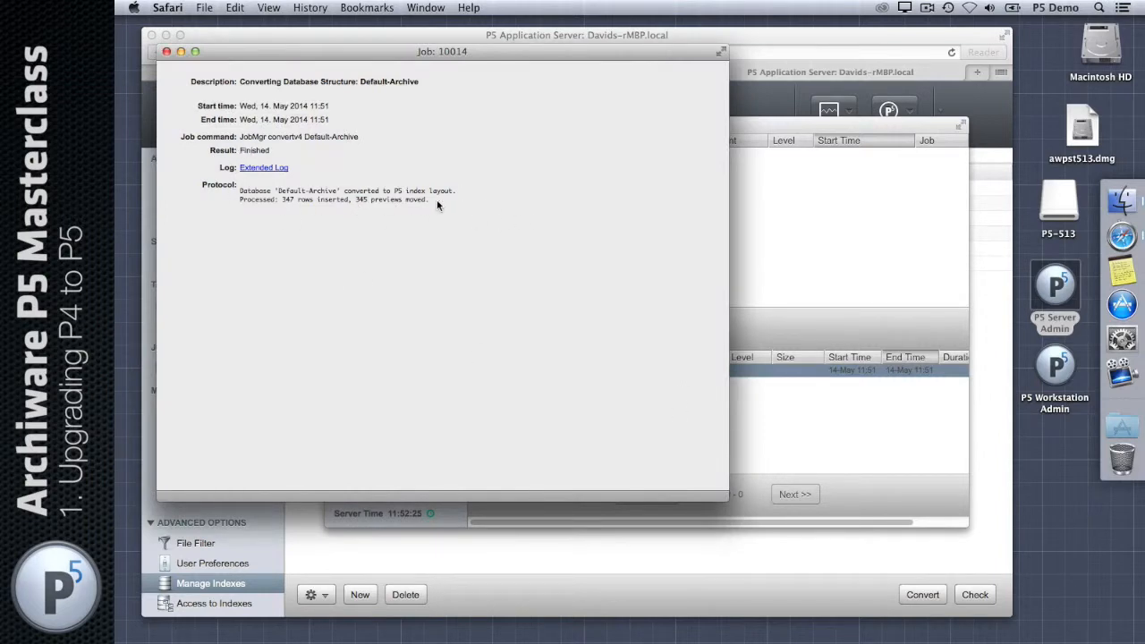
left_click(167, 52)
left_click(334, 125)
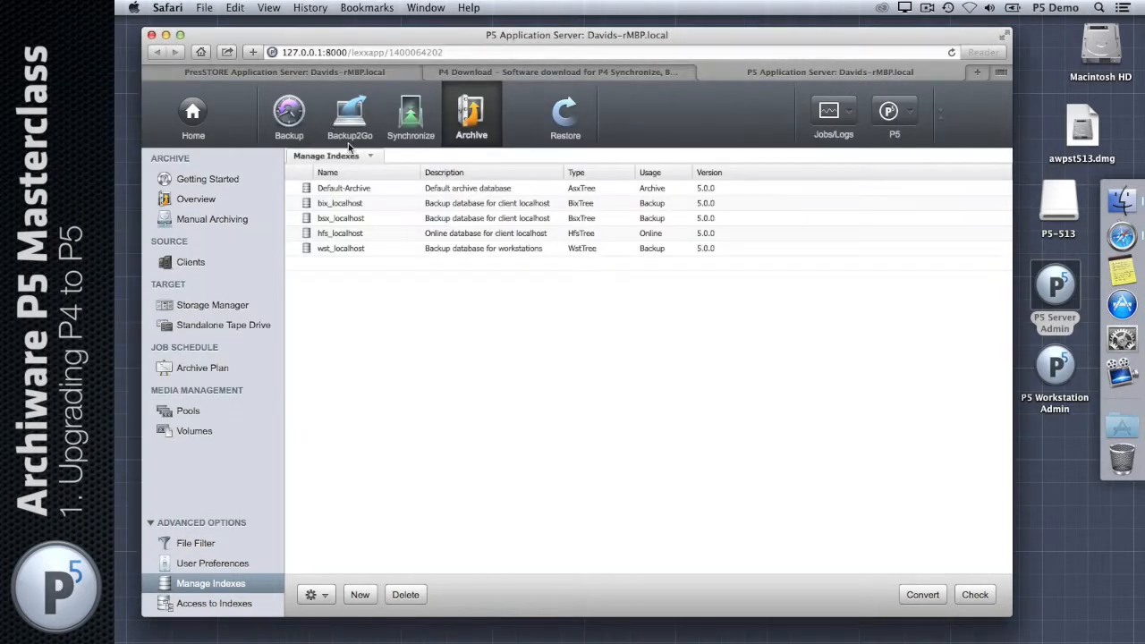
Step: Browse Default Archive to 2014-04 > 23-Wed 10004 Disk-Archive > sample_pics and view thumbnails in Gallery
left_click(564, 131)
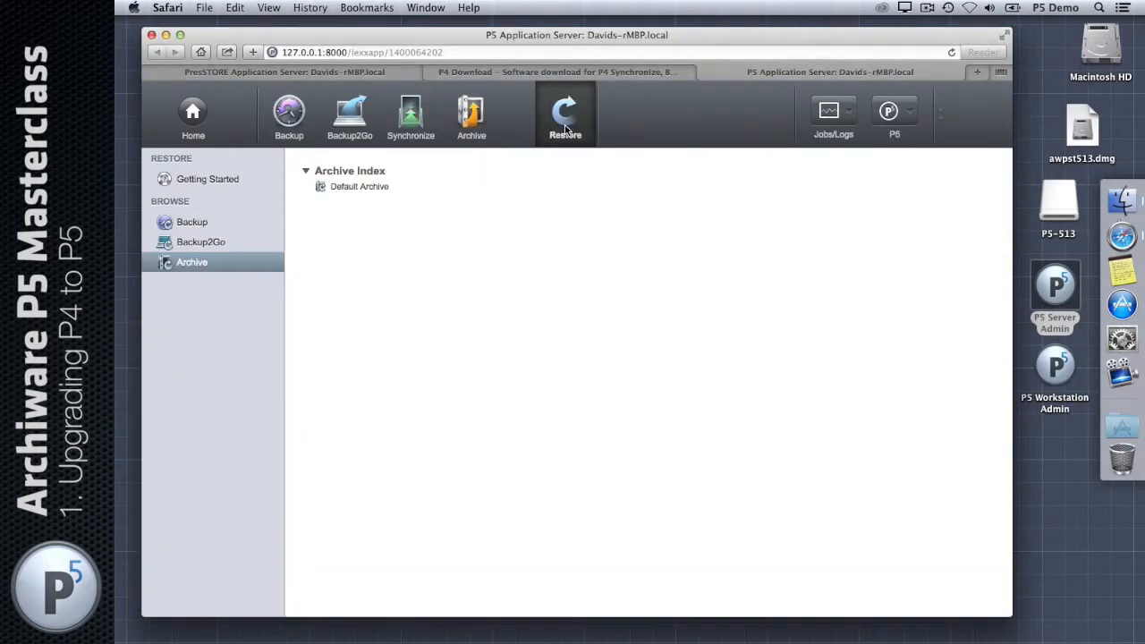
left_click(368, 191)
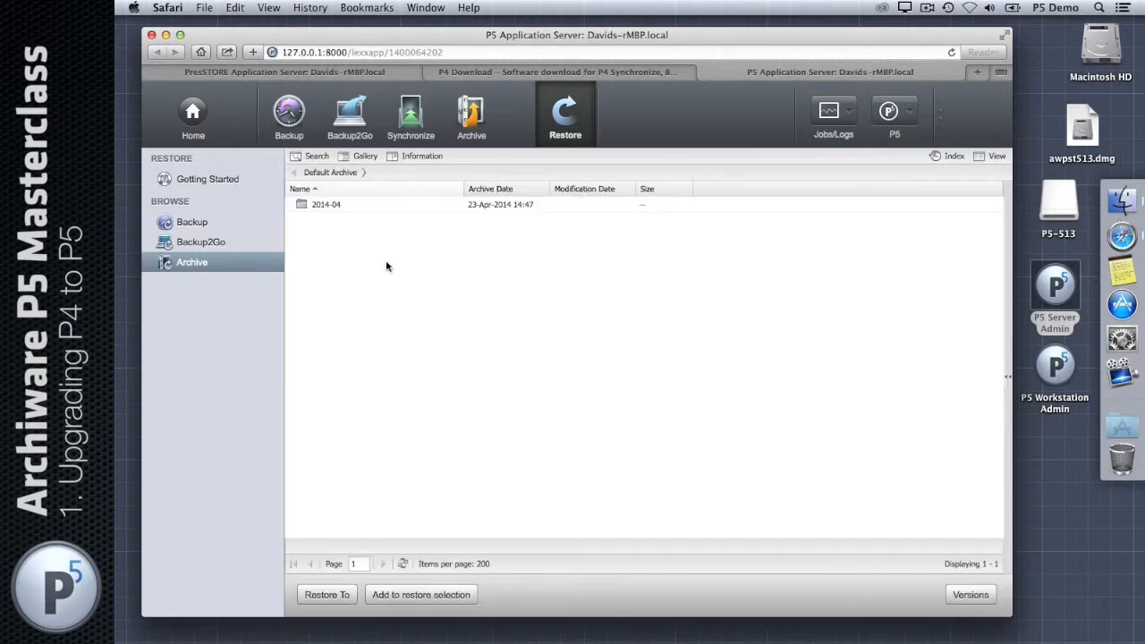
double_click(338, 211)
double_click(380, 207)
double_click(340, 205)
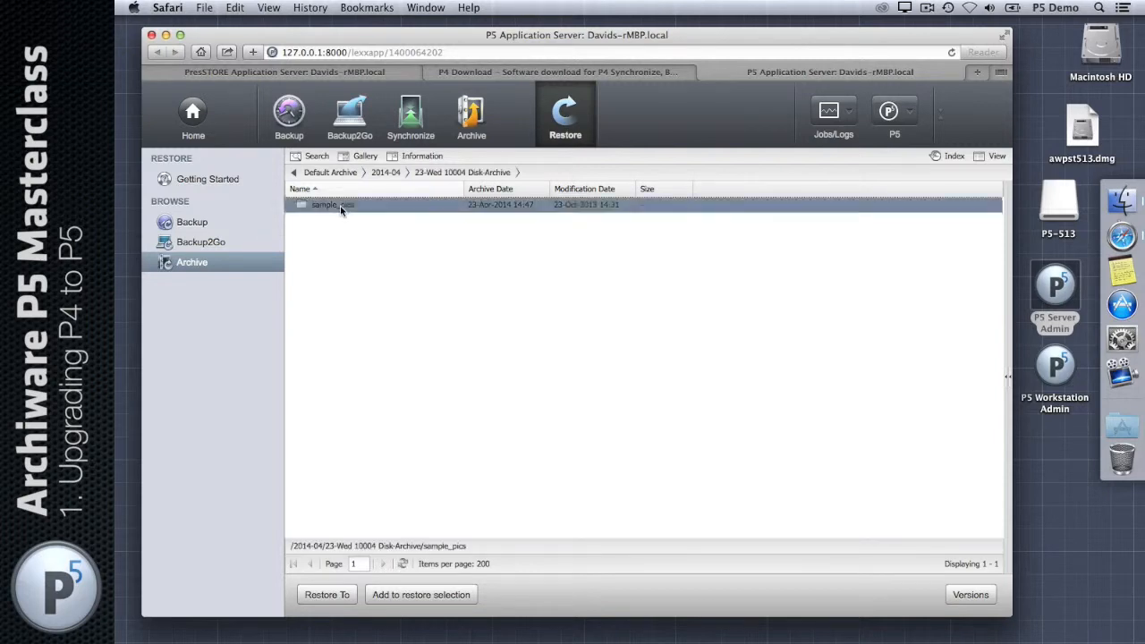
left_click(361, 155)
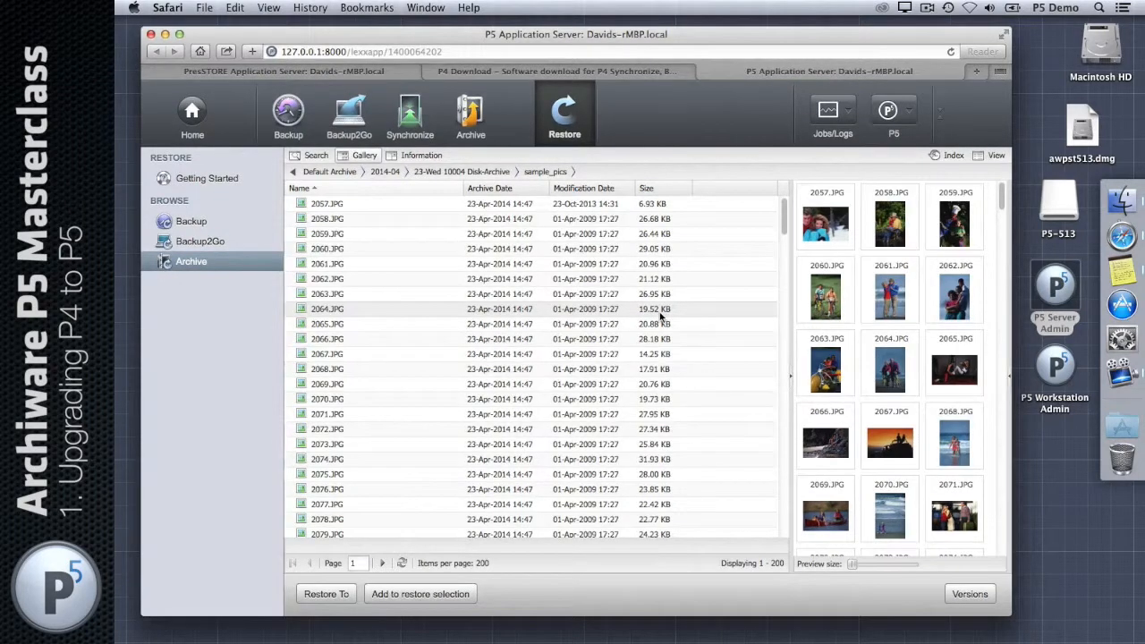
Step: Go back through the archive and backup index lists to the P5 Home overview
left_click(587, 127)
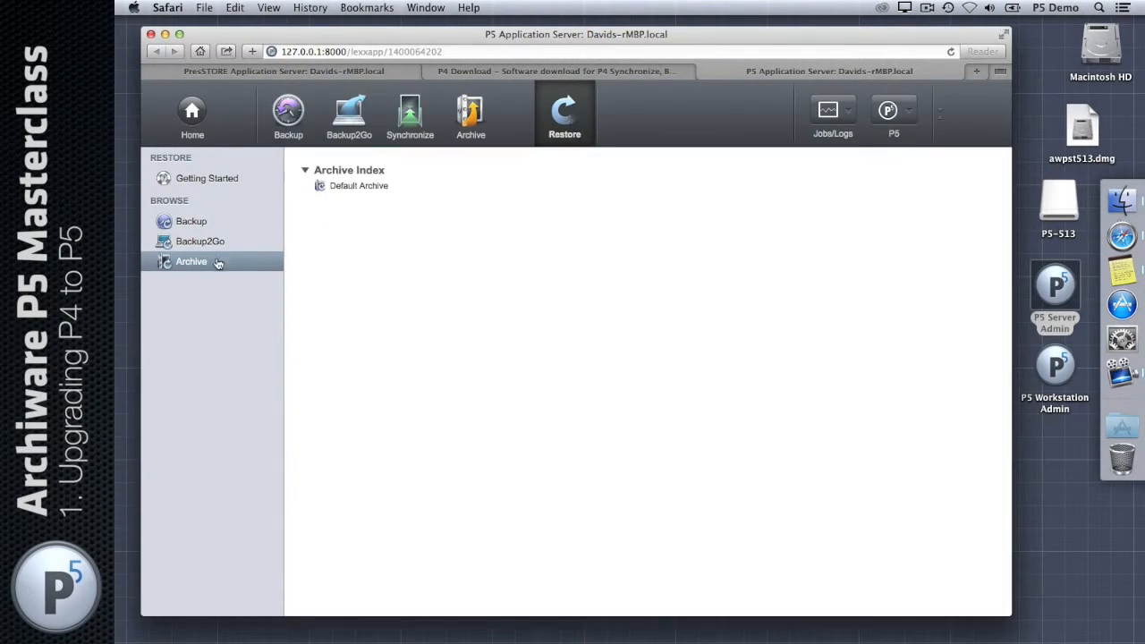
left_click(187, 224)
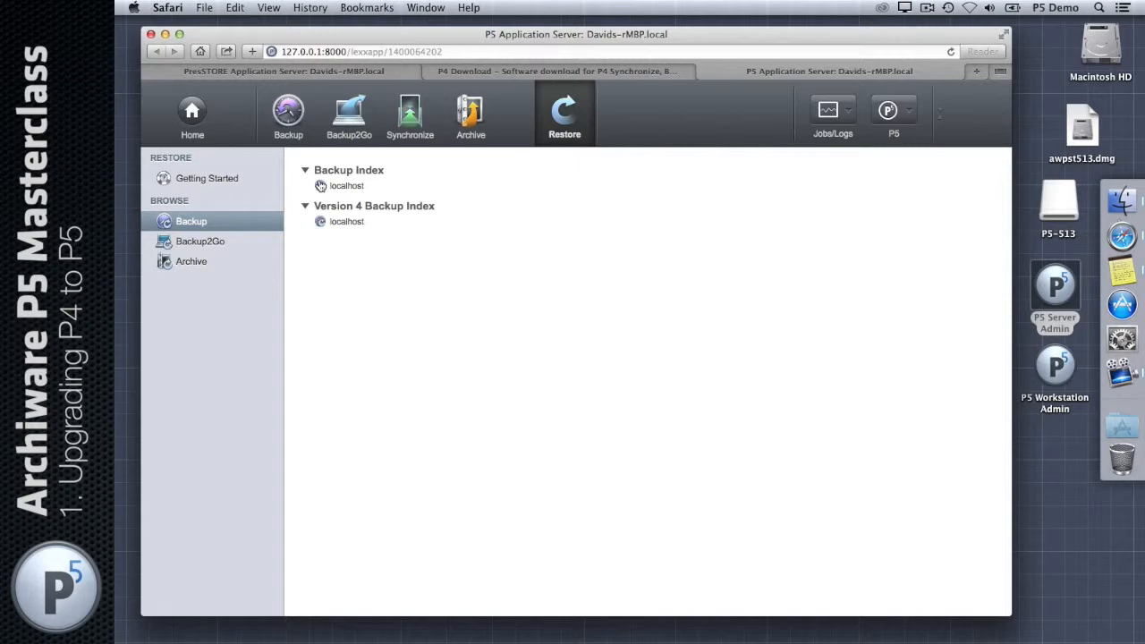
left_click(210, 178)
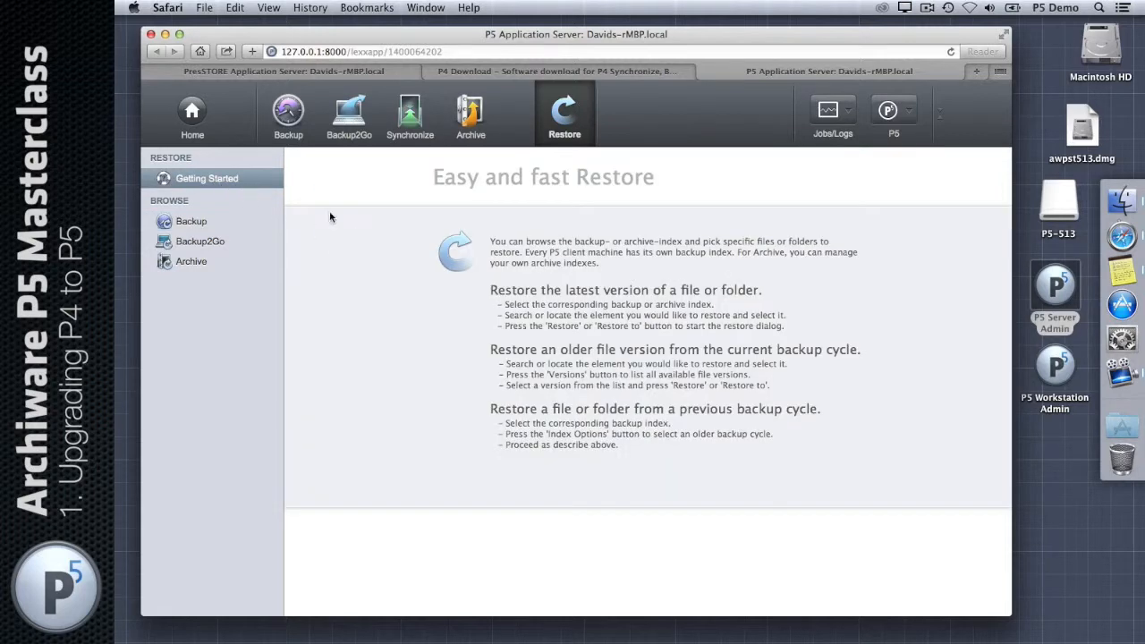
left_click(195, 112)
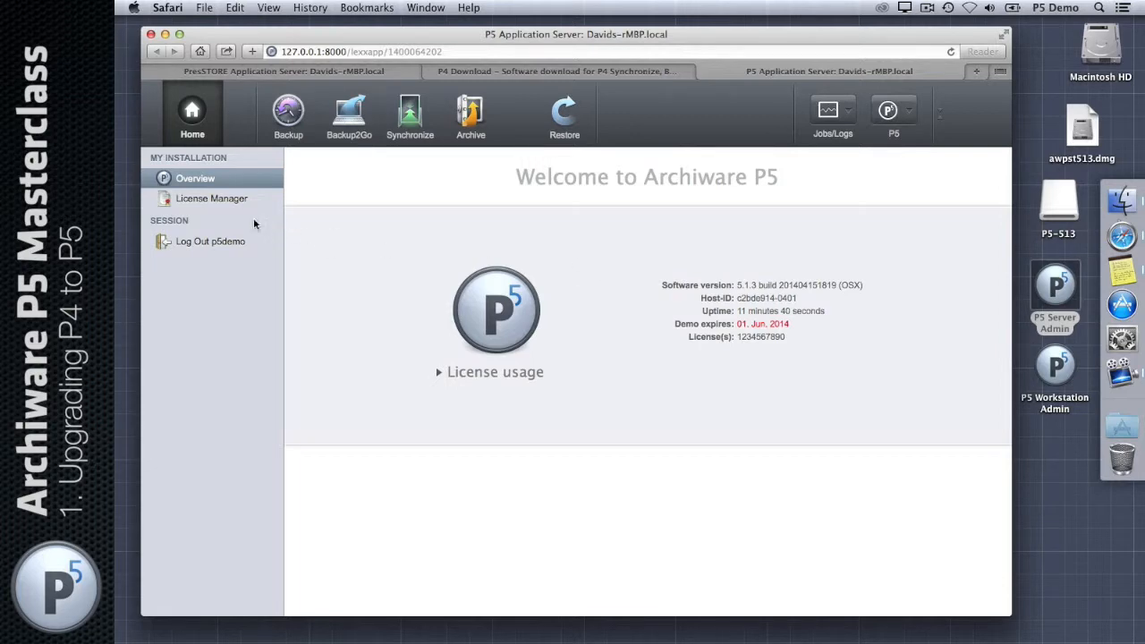
Step: Check the installed licence and its expiry in License Manager, then return to the P4 Download tab
left_click(224, 200)
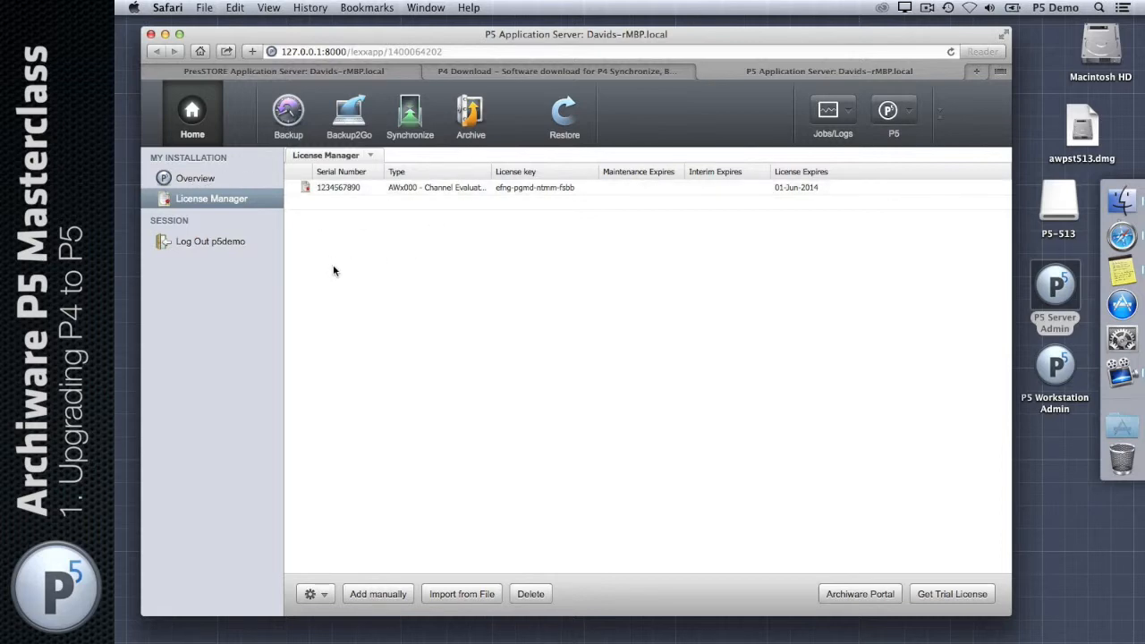
left_click(205, 183)
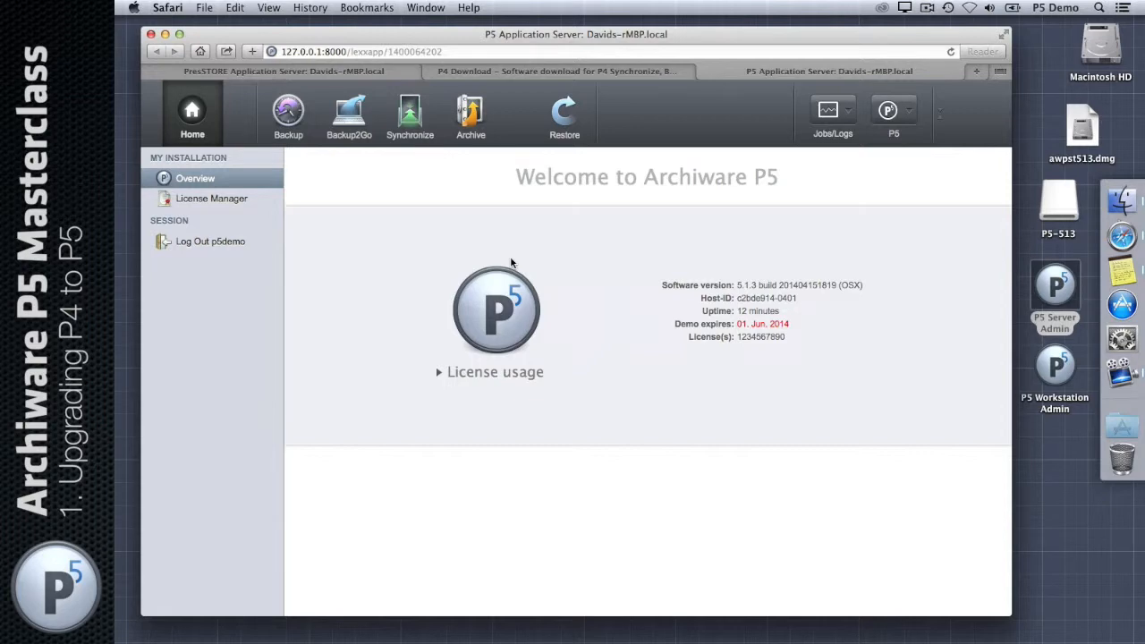
key("ctrl+shift+Tab")
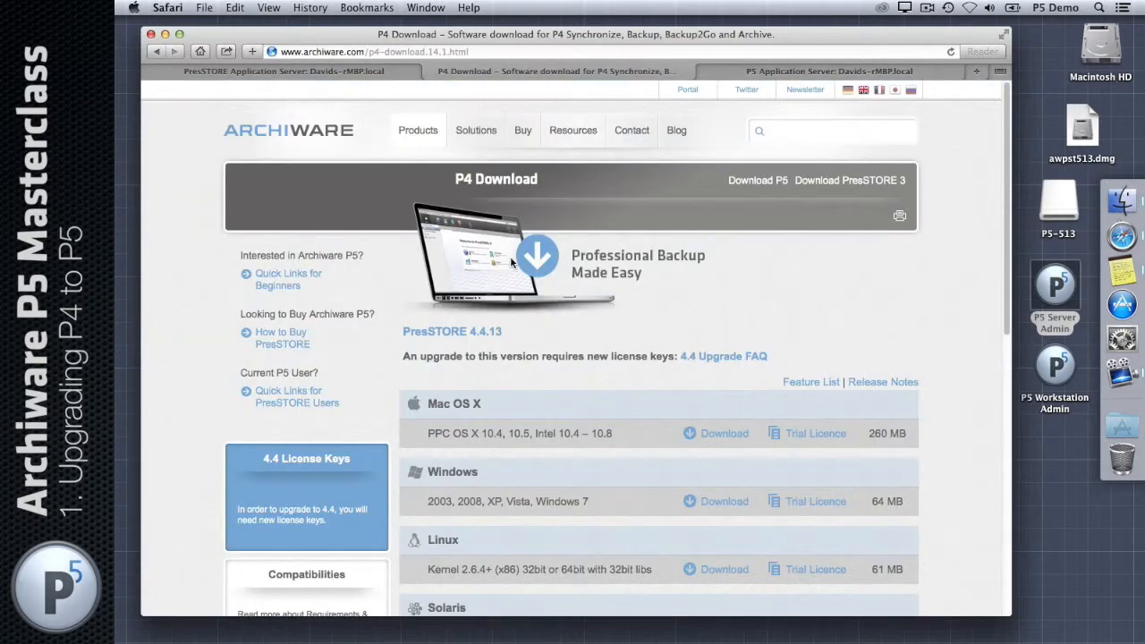
Step: Open the P5 Download page and scroll to the v.5.1.3 platform table and install steps
left_click(687, 90)
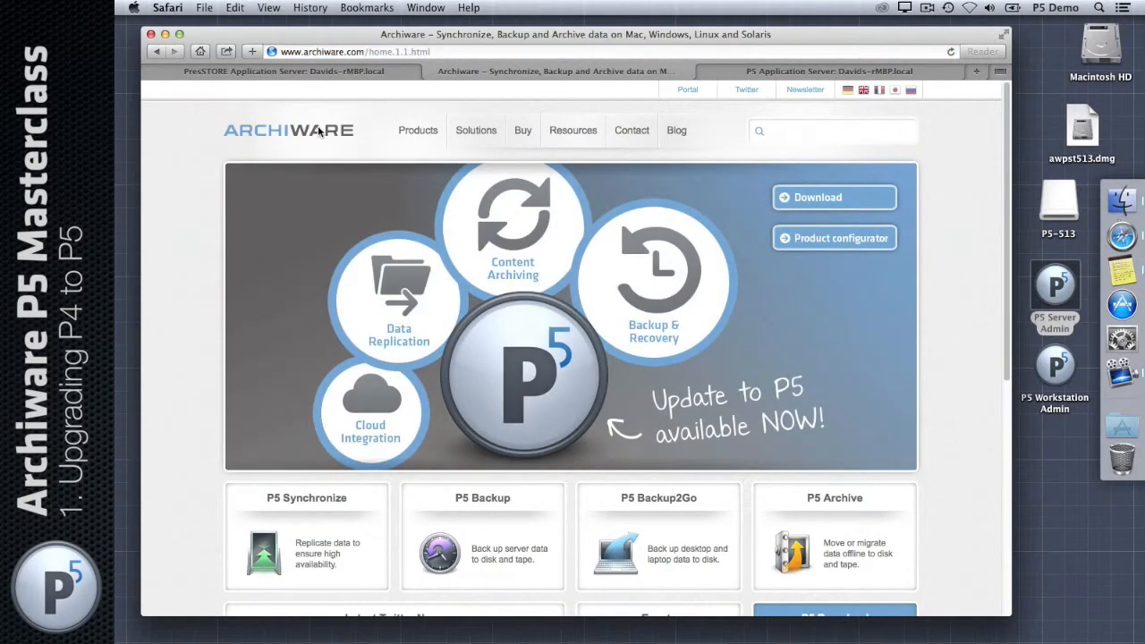
left_click(819, 204)
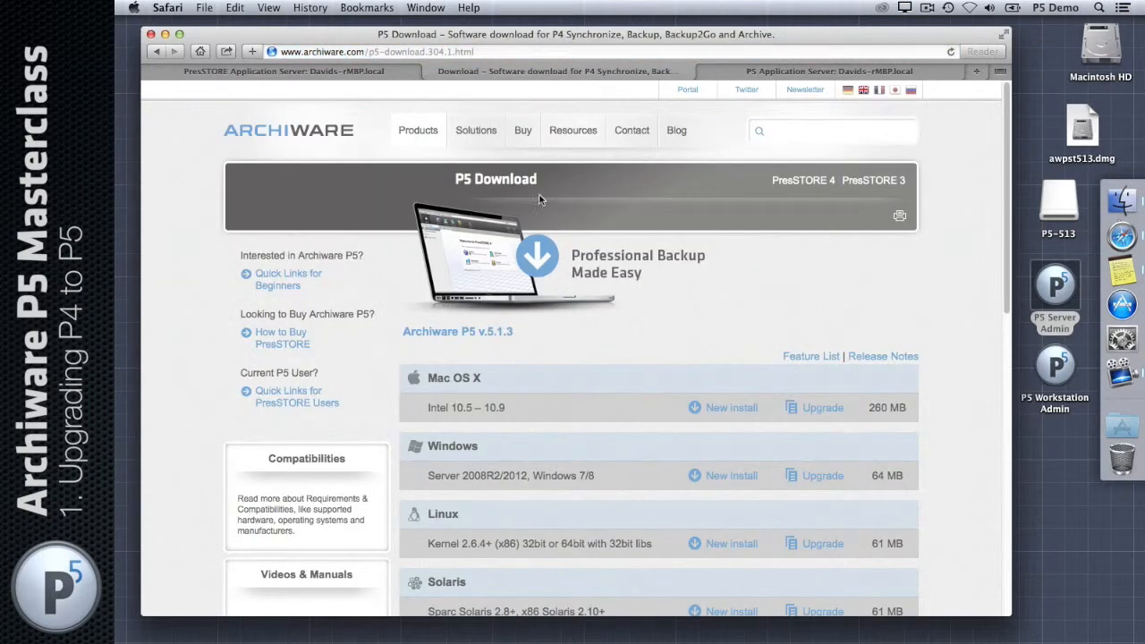
scroll(707, 283, "down", 3)
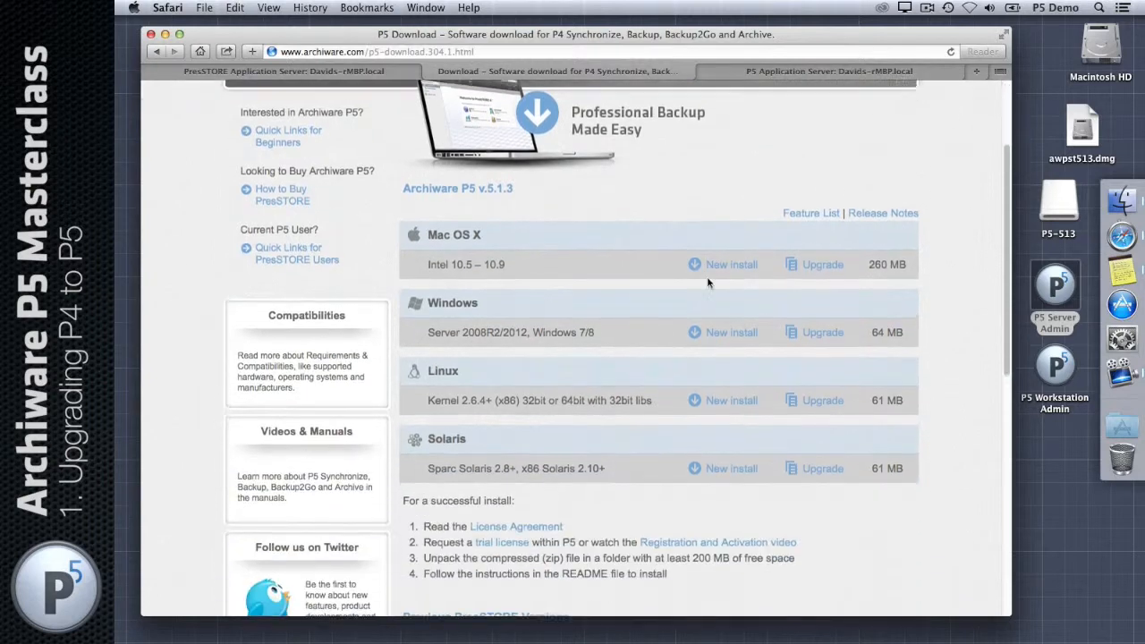
scroll(708, 282, "down", 1)
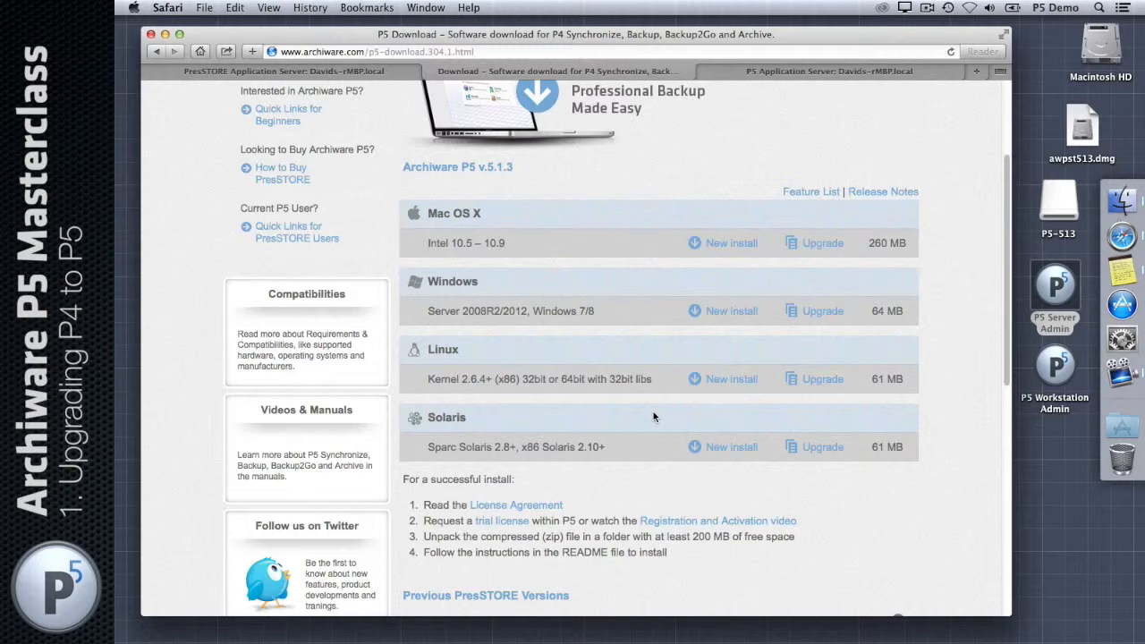
Step: Show the localhost client in P5's Backup Clients list, glancing at the P5 download page in between
left_click(704, 72)
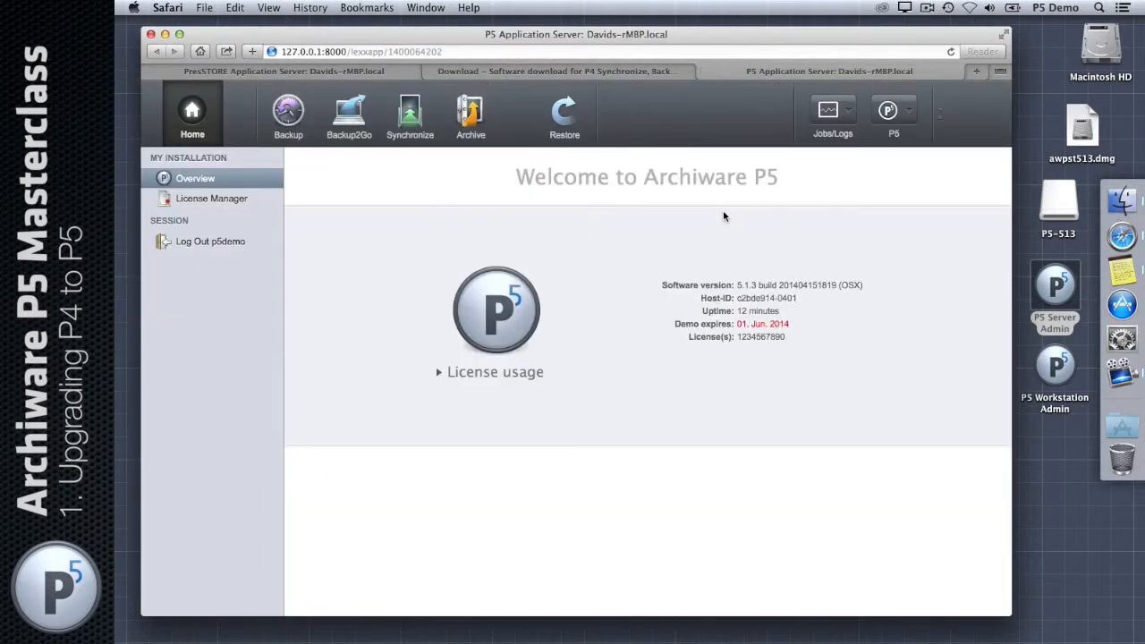
left_click(295, 121)
left_click(192, 241)
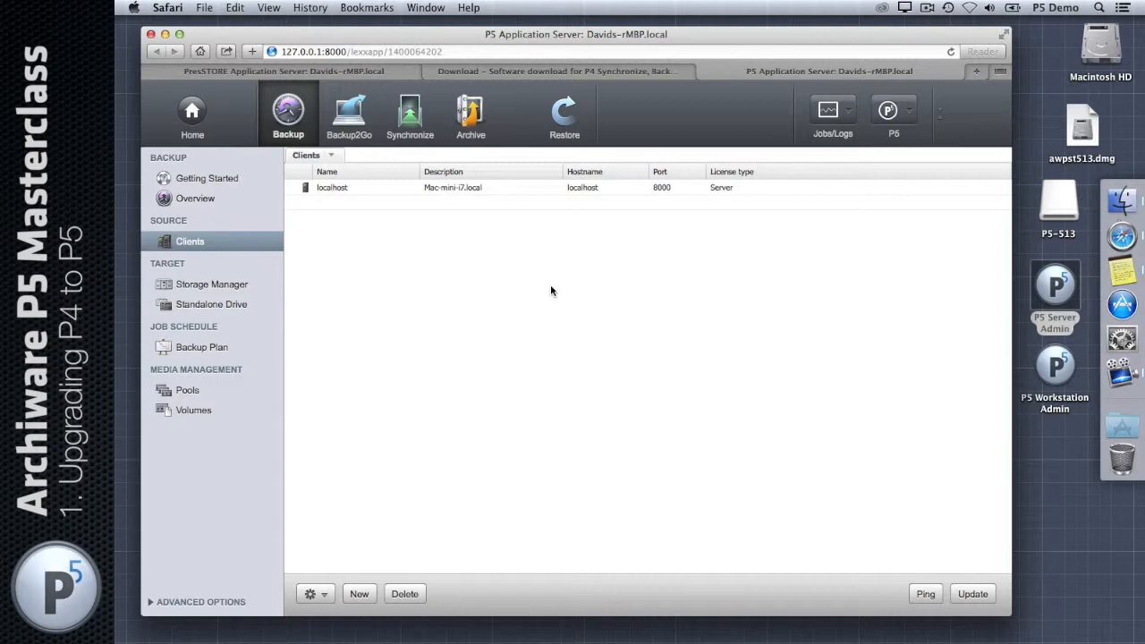
left_click(572, 70)
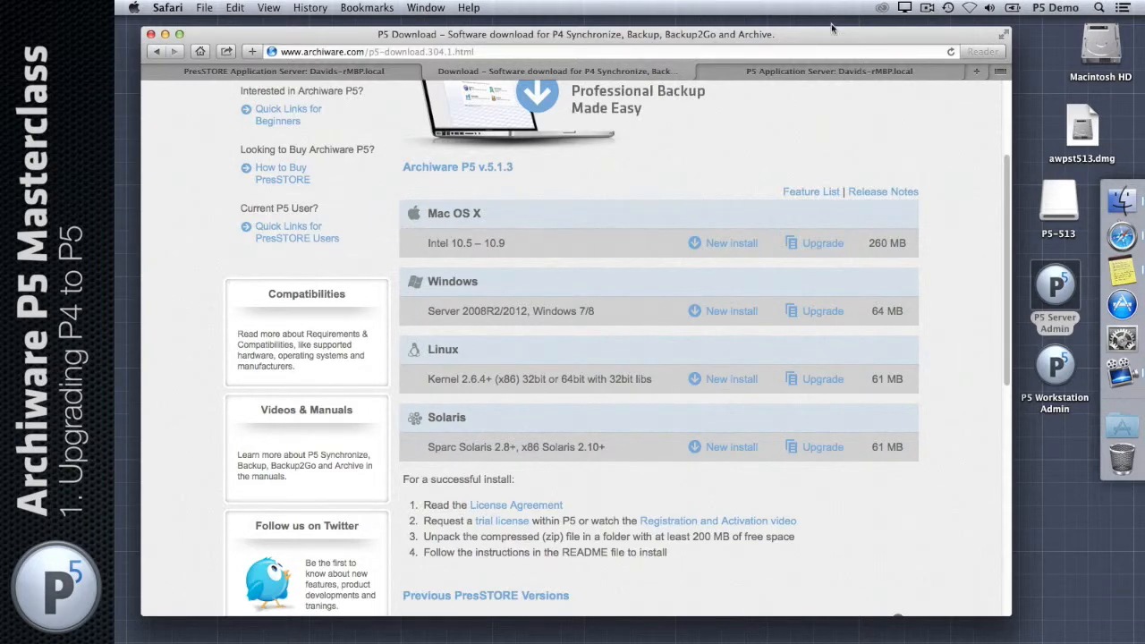
left_click(704, 72)
Step: Ping the localhost client, confirm it connects running release 5.1.3 (Darwin), and close the dialogs
left_click(340, 186)
right_click(341, 186)
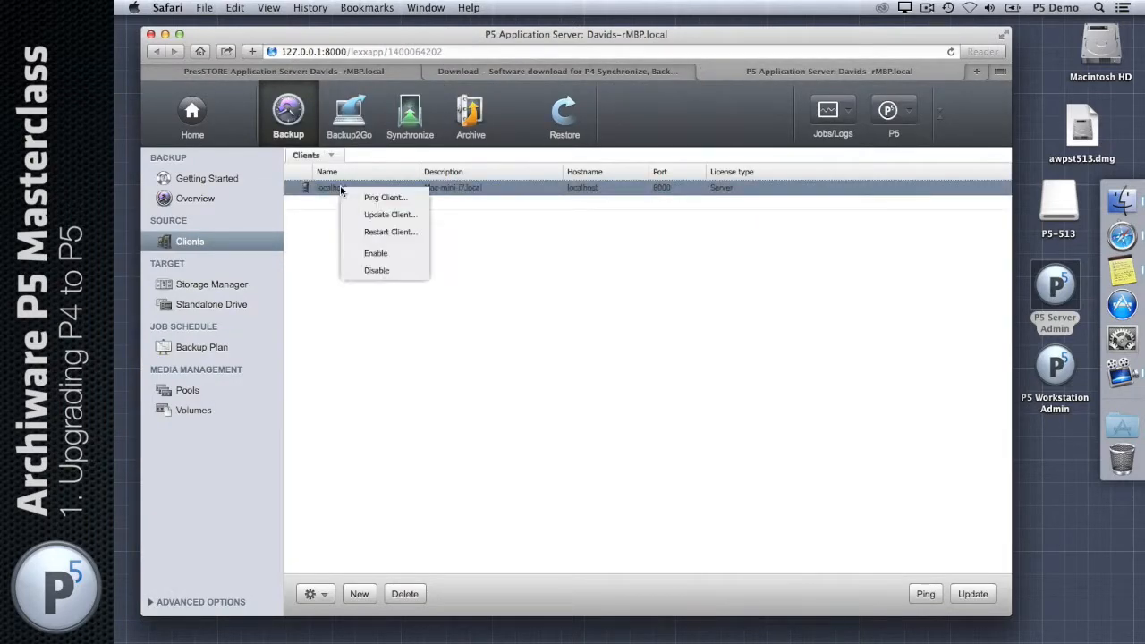
left_click(399, 198)
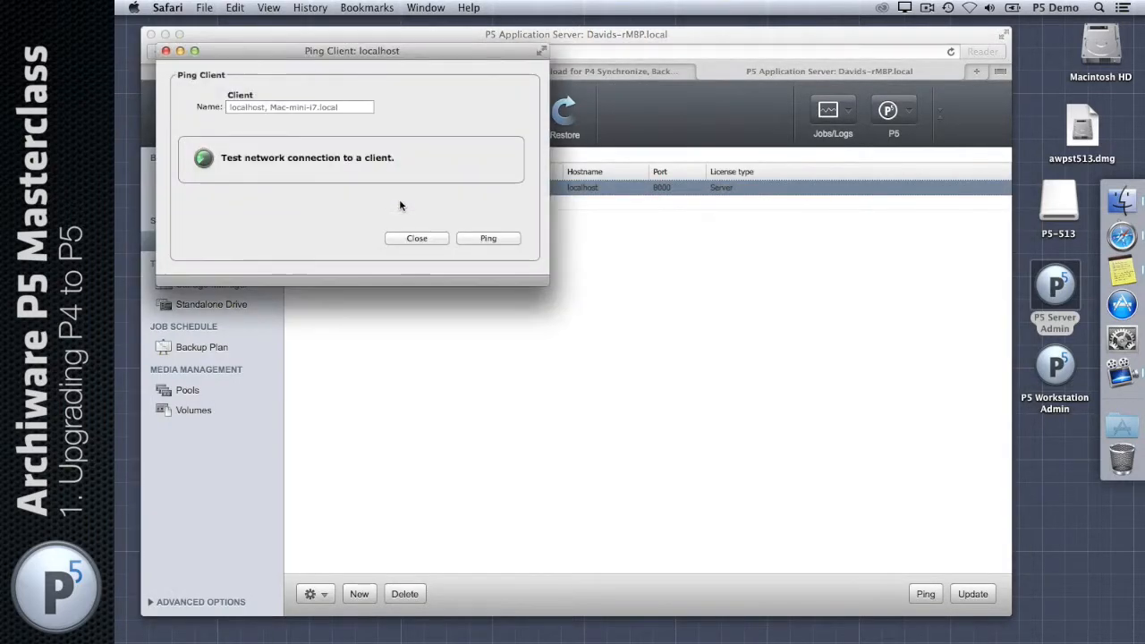
left_click(475, 239)
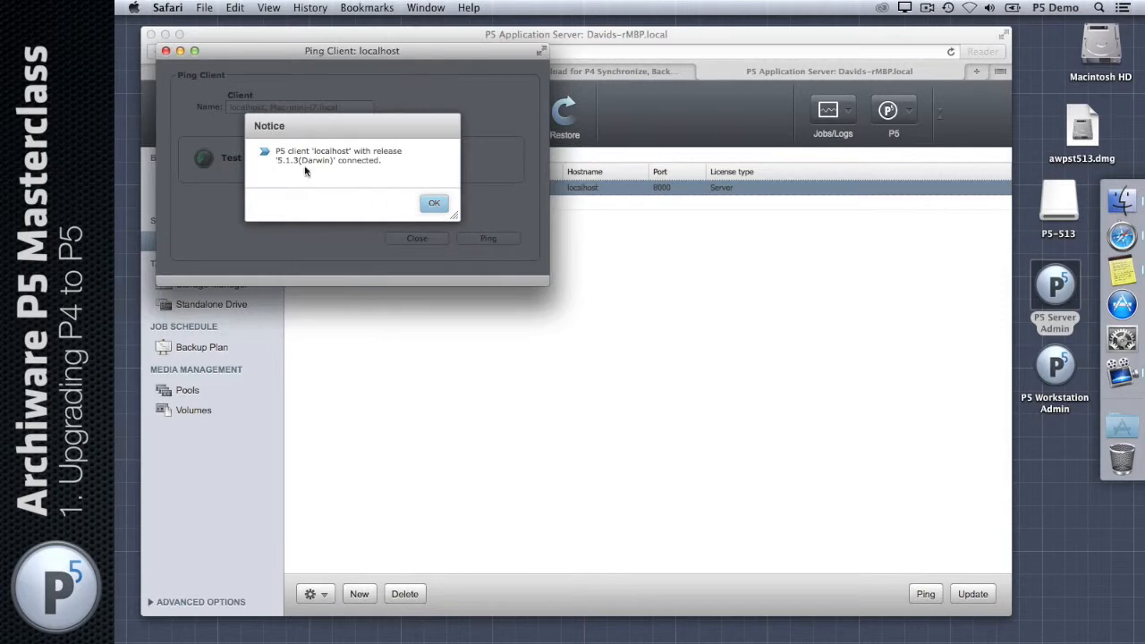
left_click_drag(276, 161, 296, 163)
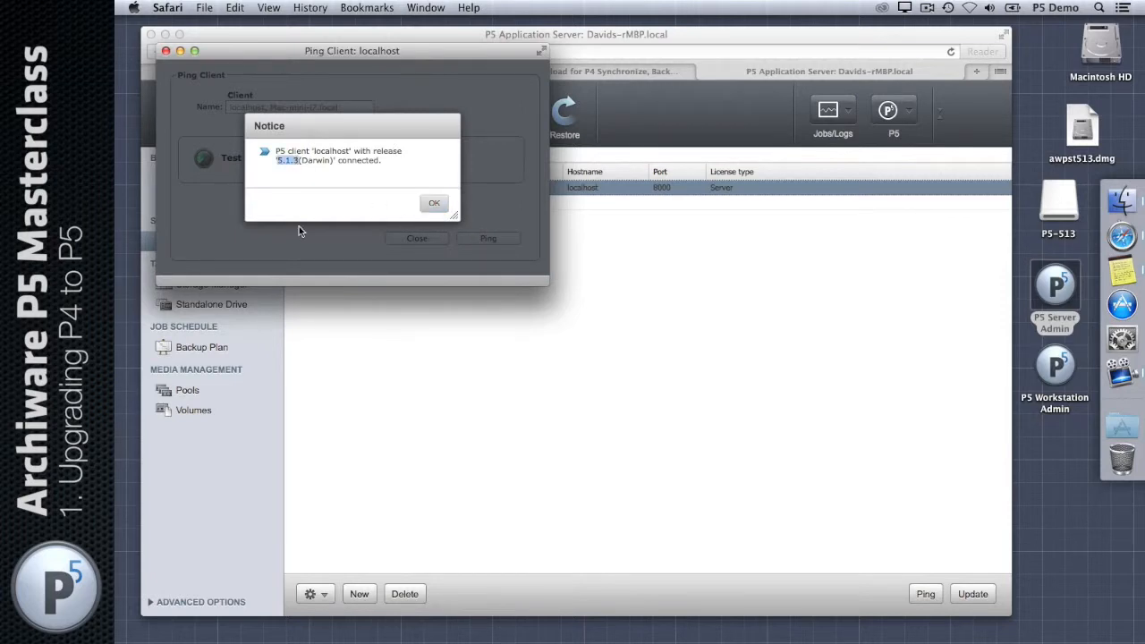
left_click(435, 204)
left_click(435, 205)
left_click(432, 205)
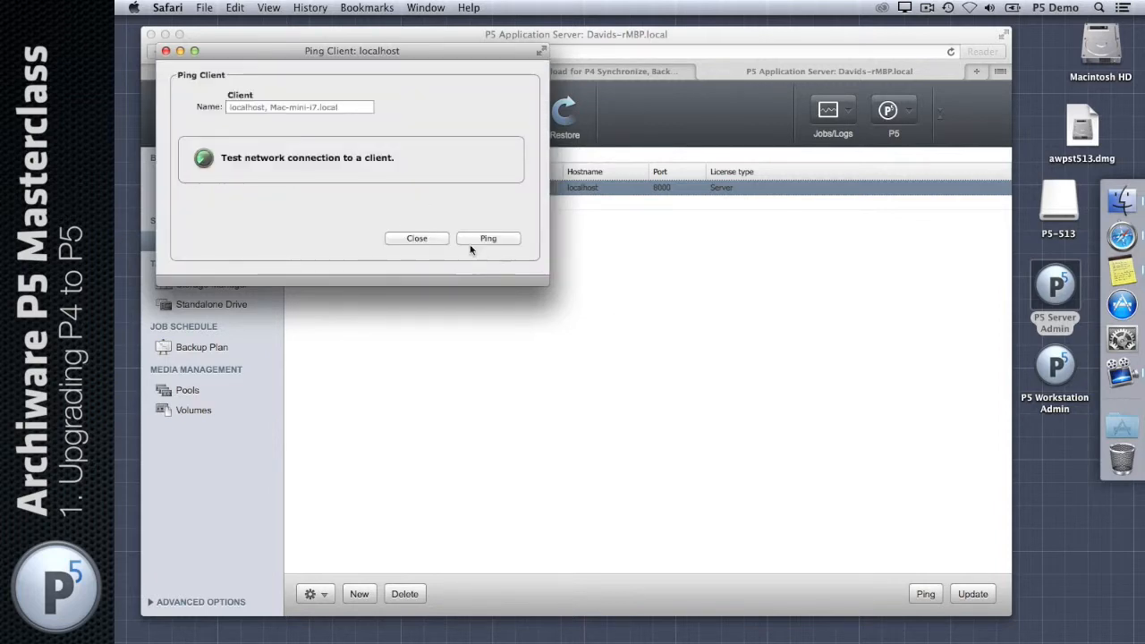
left_click(423, 238)
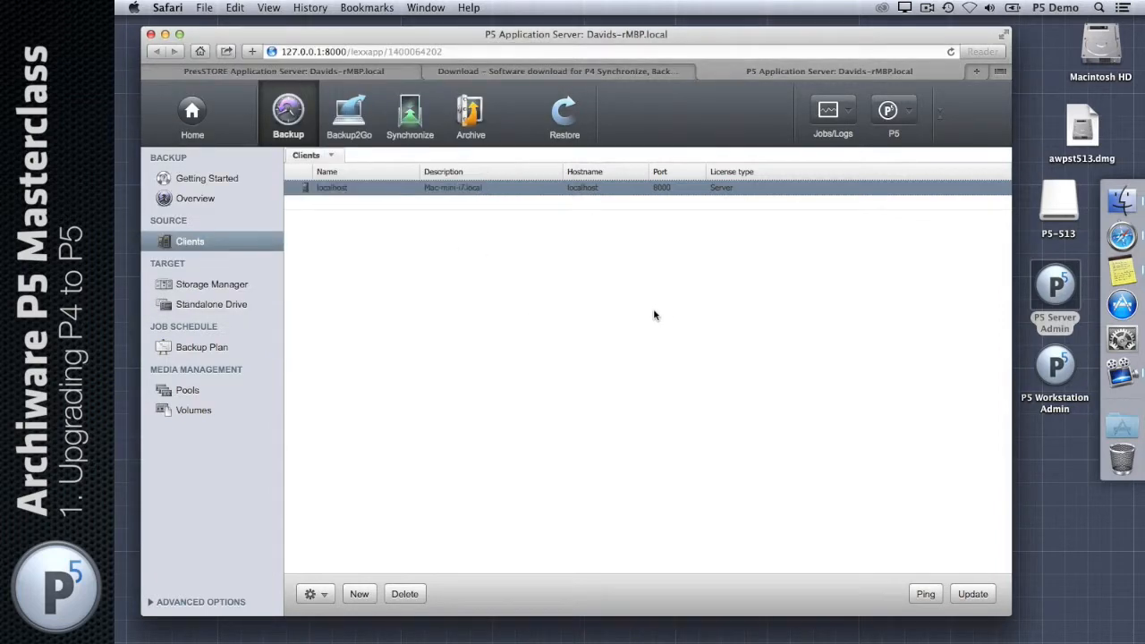
Step: Launch Terminal through Spotlight and enlarge its font with Cmd-+
left_click(1099, 8)
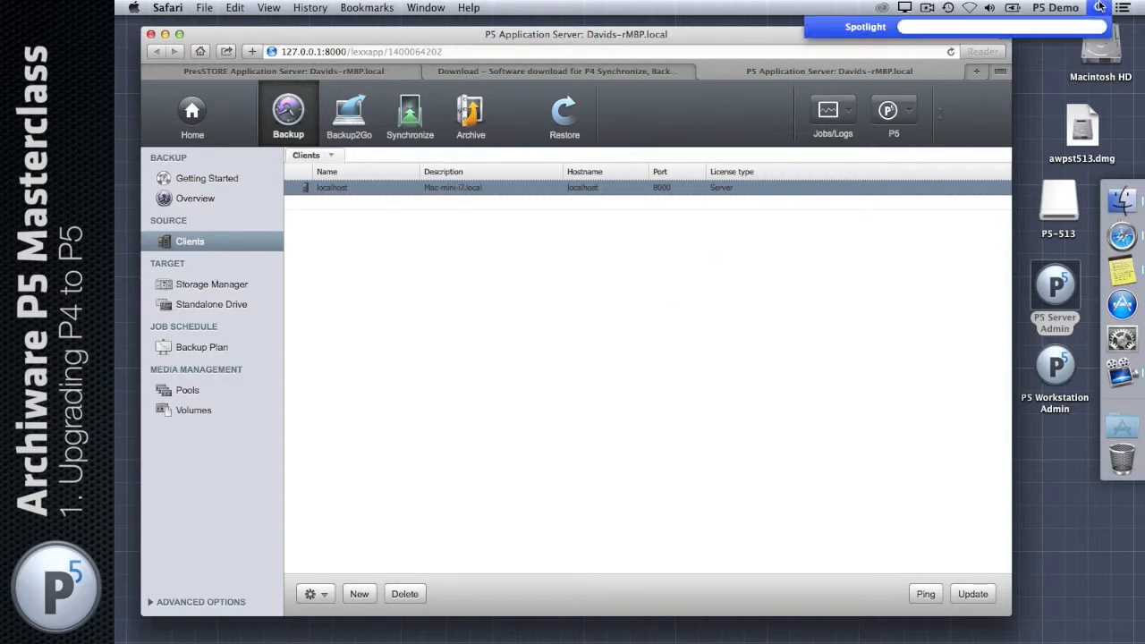
type("term")
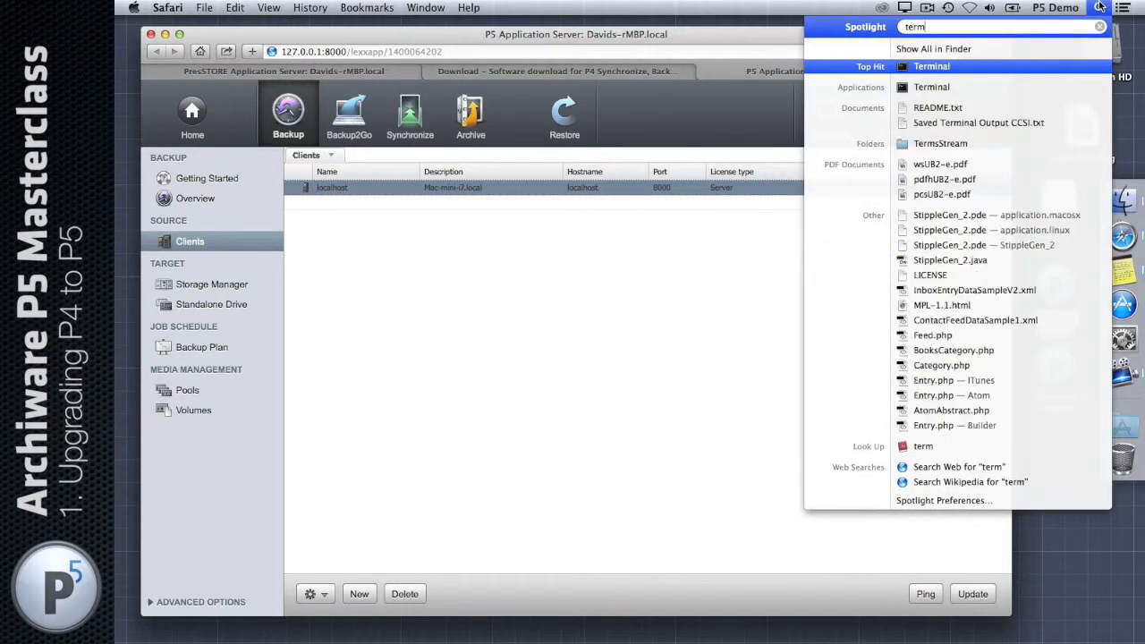
key("Return")
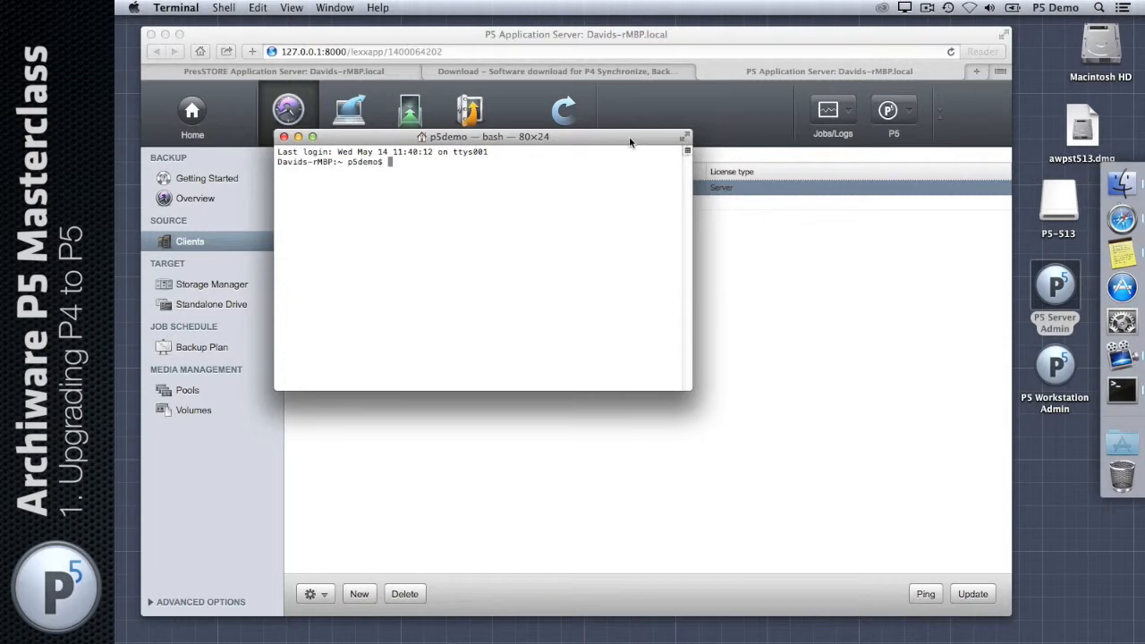
mouse_move(629, 140)
left_mouse_down()
mouse_move(702, 210)
mouse_move(634, 122)
left_mouse_up()
key("super+equal")
key("super+equal")
key("super+equal")
key("super+equal")
key("super+equal")
key("super+equal")
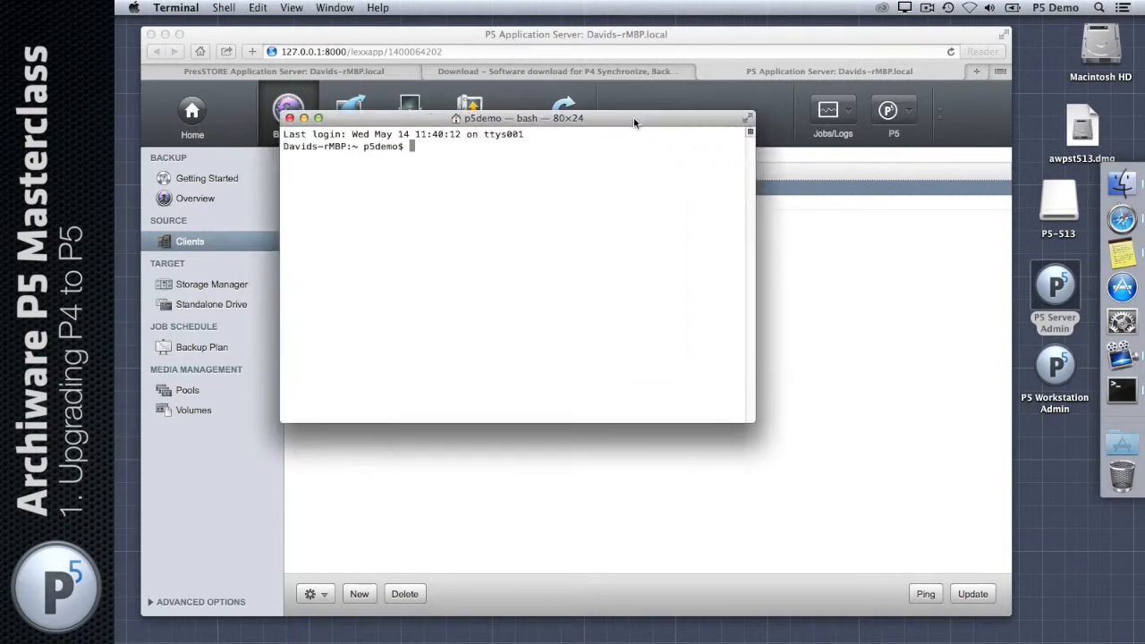
left_click_drag(633, 121, 592, 113)
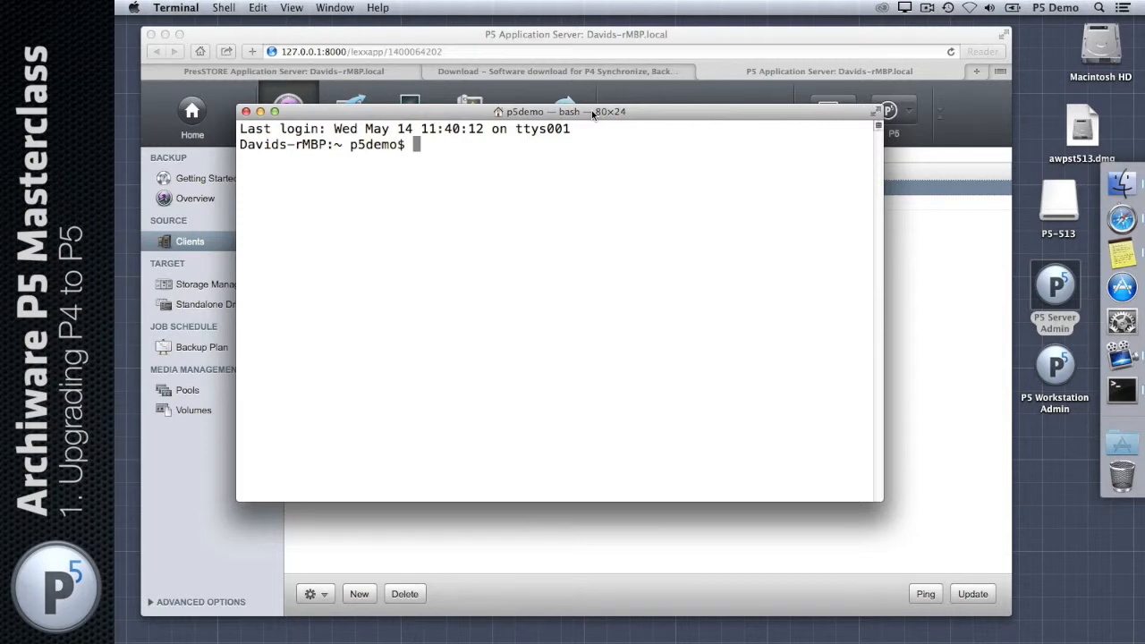
Step: Change into /usr/local/aw and list its contents with ls -al
type("cd /usr/local/aw")
key("Return")
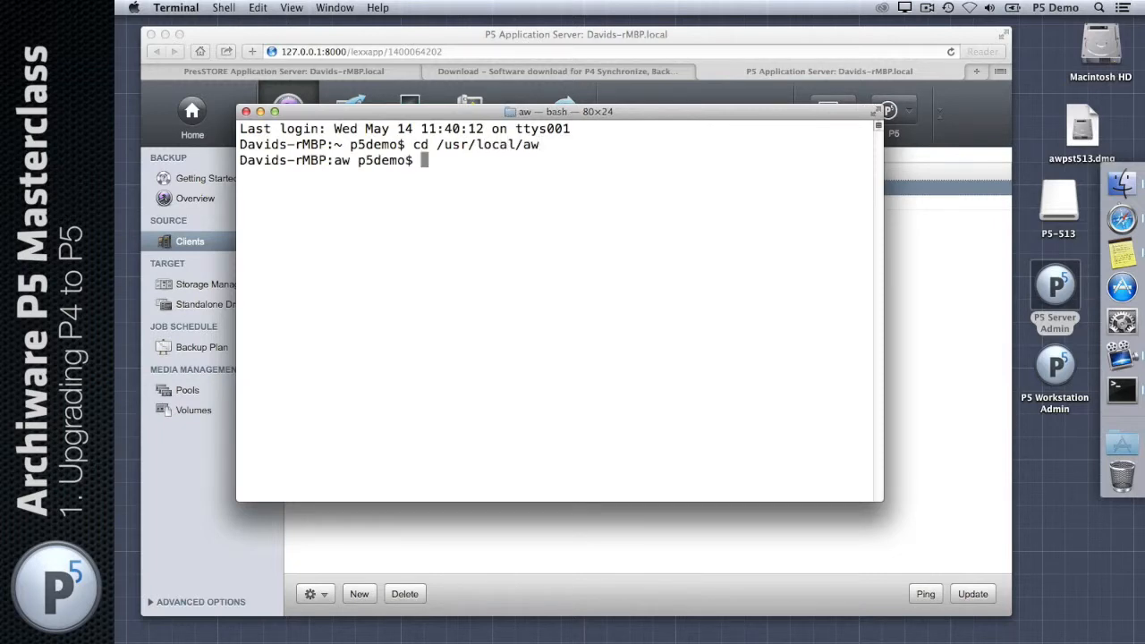
type("ls a-")
key("BackSpace")
key("BackSpace")
type("-al")
key("Return")
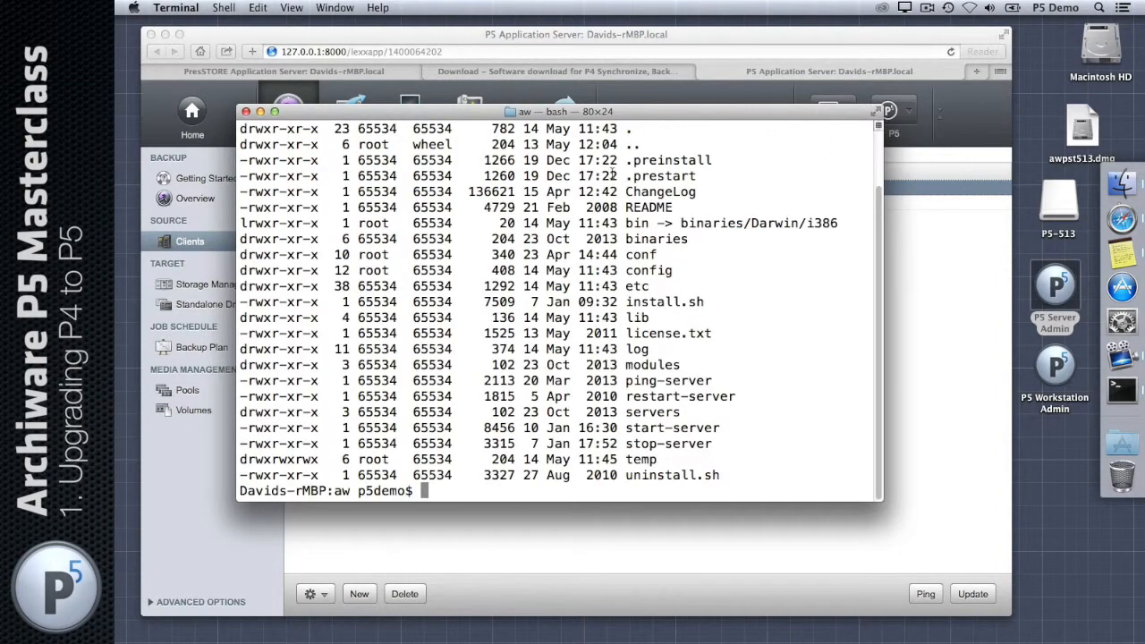
Step: Highlight the conf (23 Apr) and config (14 May) folder entries in the ls -al listing
triple_click(240, 254)
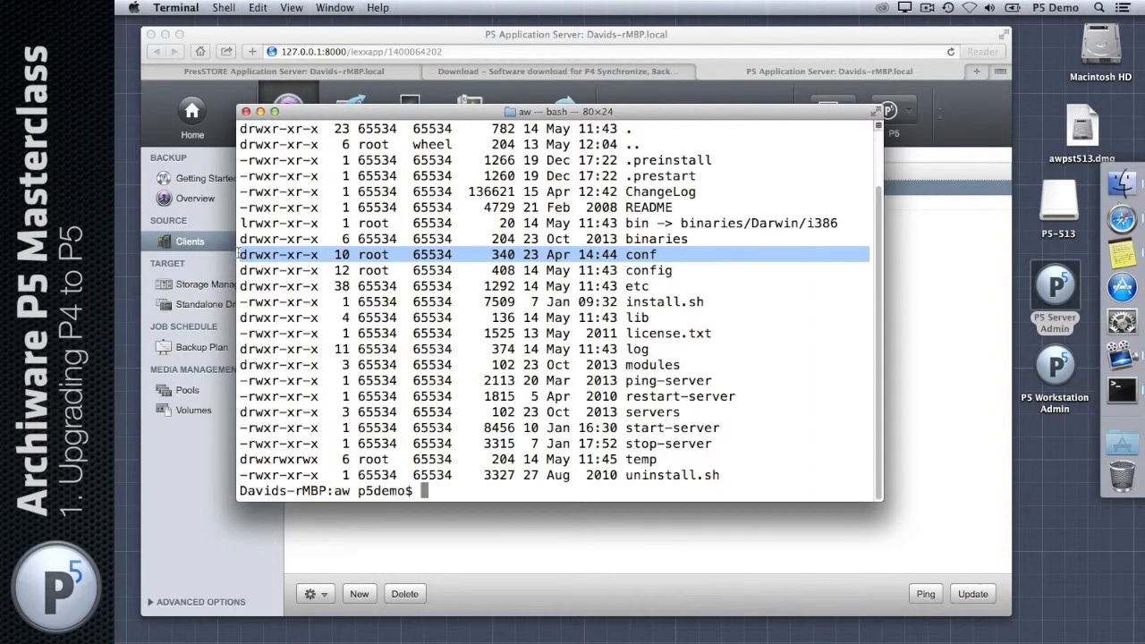
left_click_drag(239, 264, 238, 275)
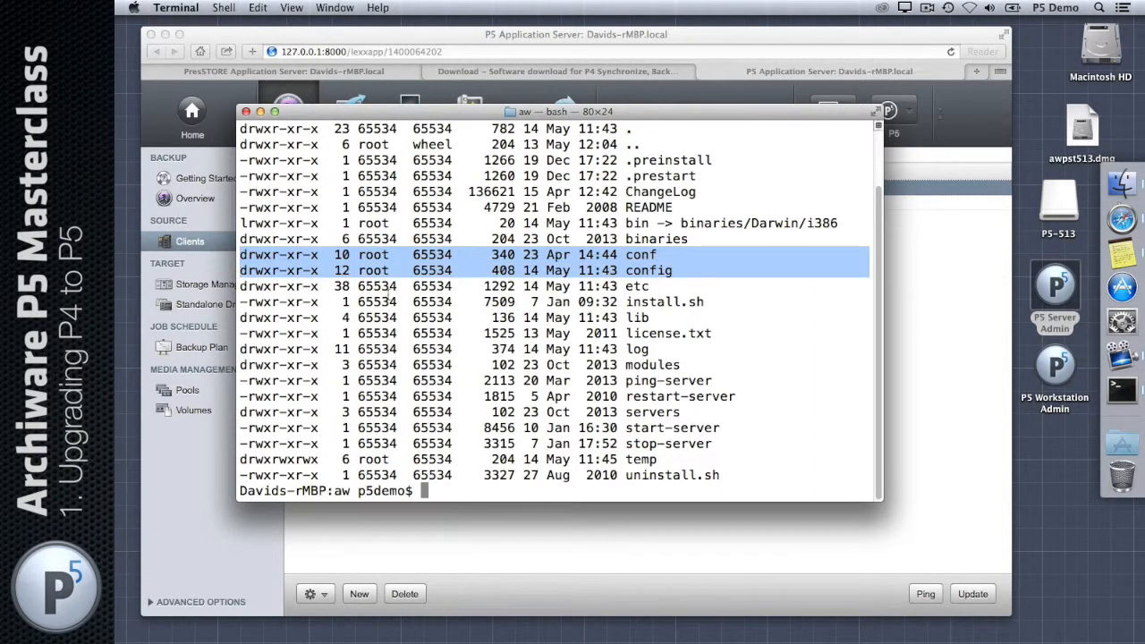
double_click(652, 257)
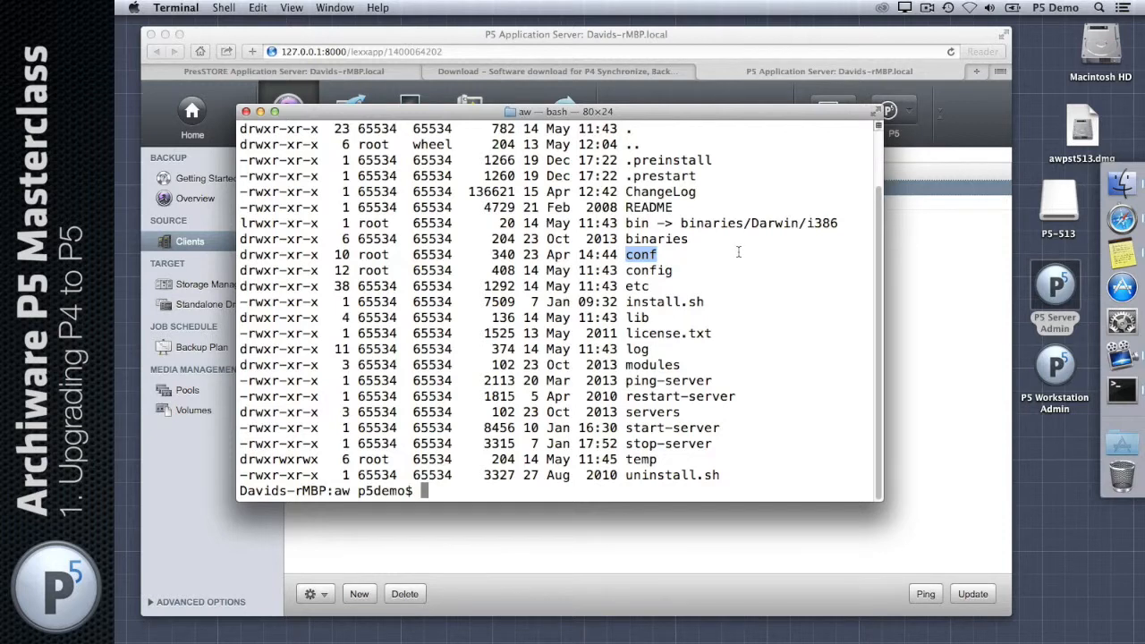
double_click(642, 269)
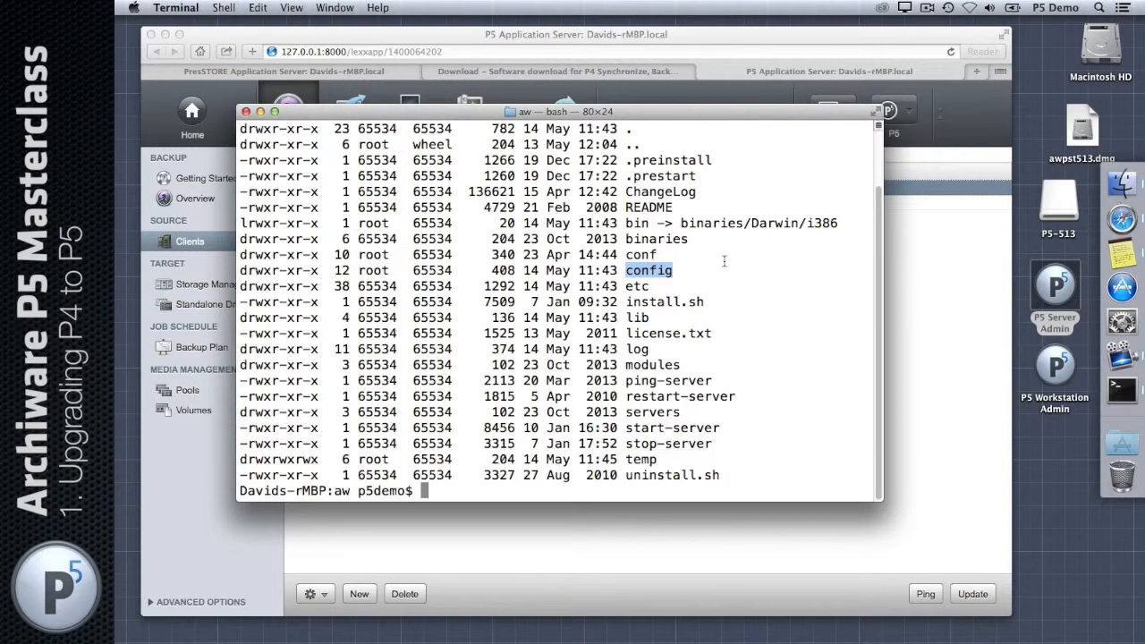
double_click(638, 255)
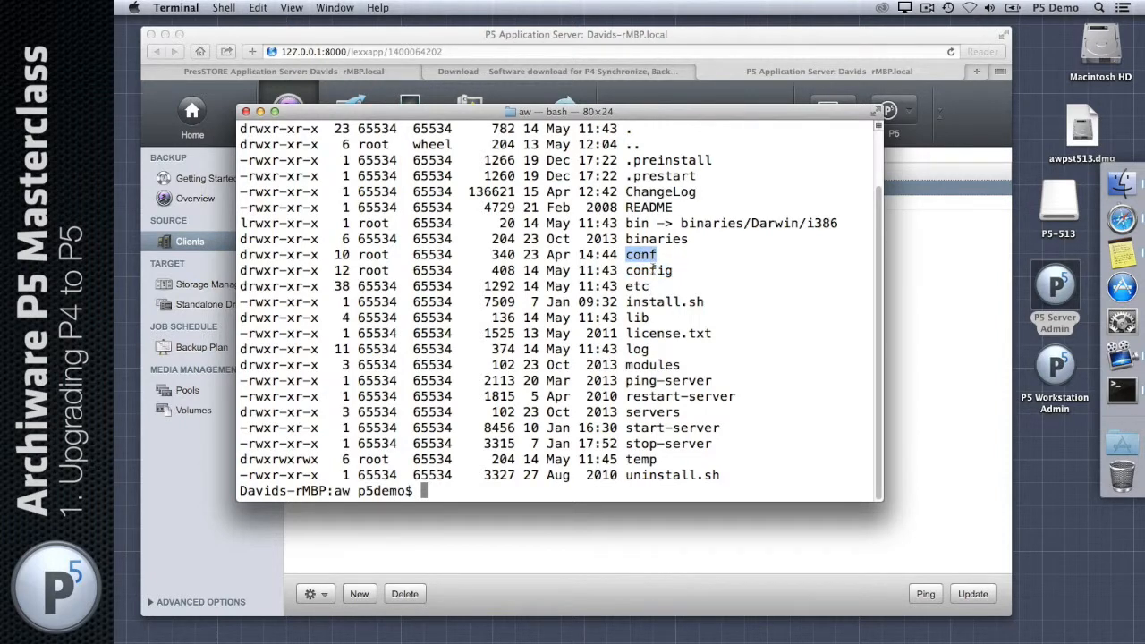
double_click(653, 269)
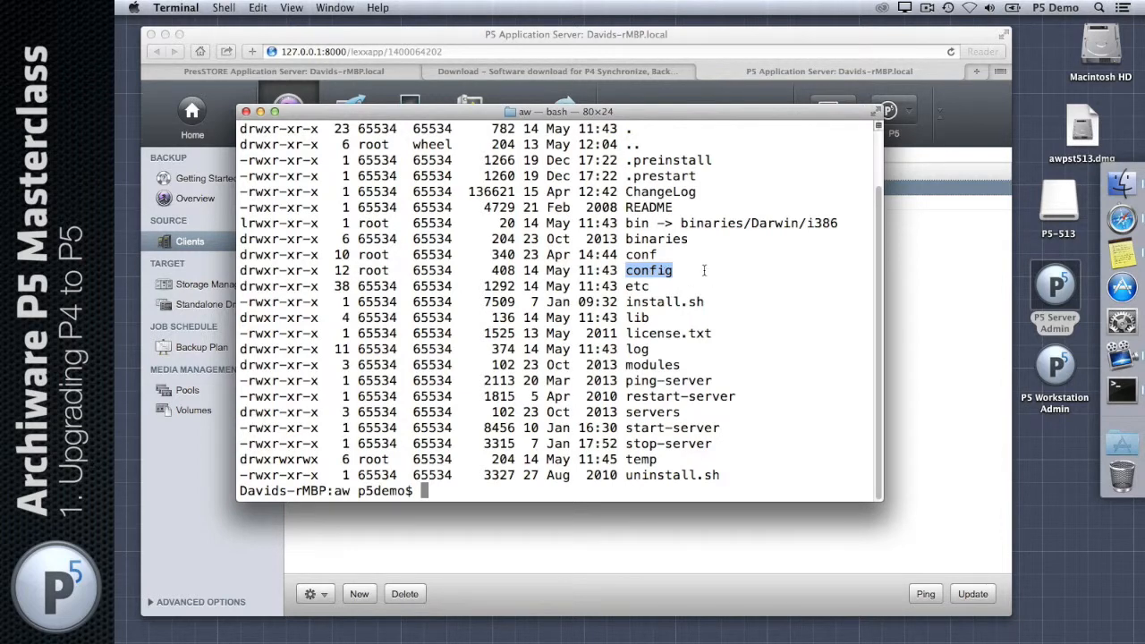
left_click_drag(704, 270, 238, 268)
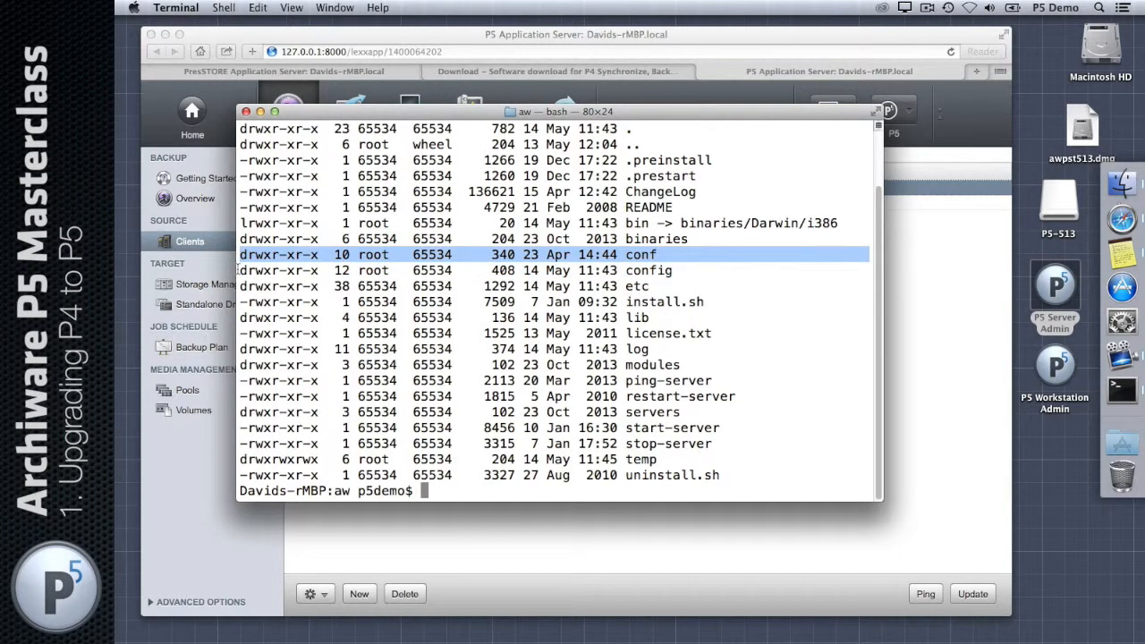
double_click(690, 271)
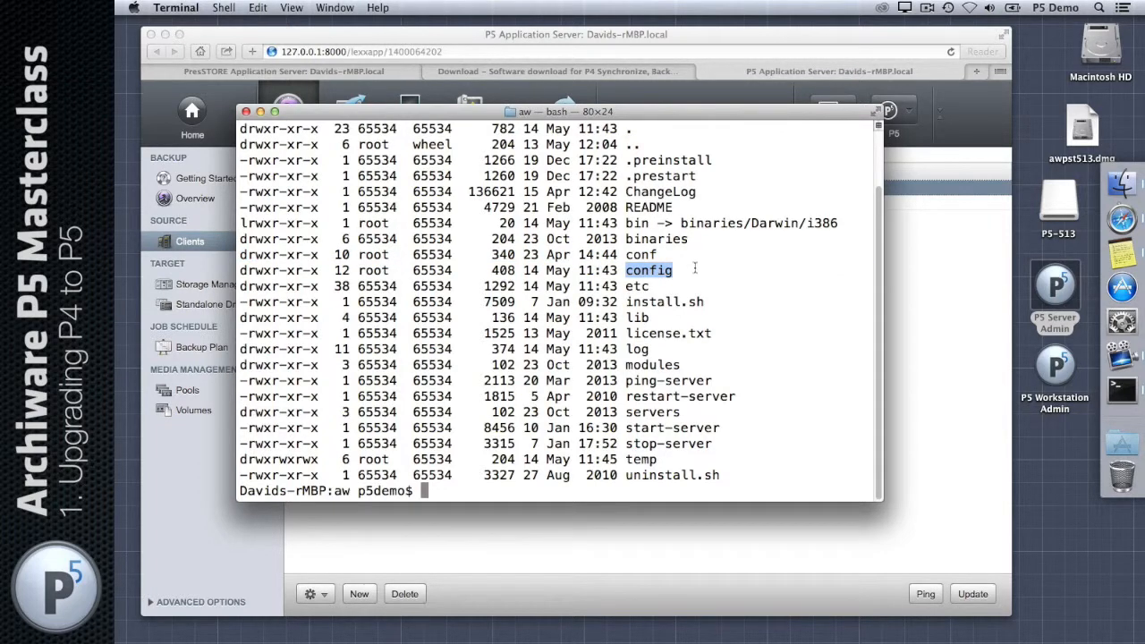
double_click(653, 254)
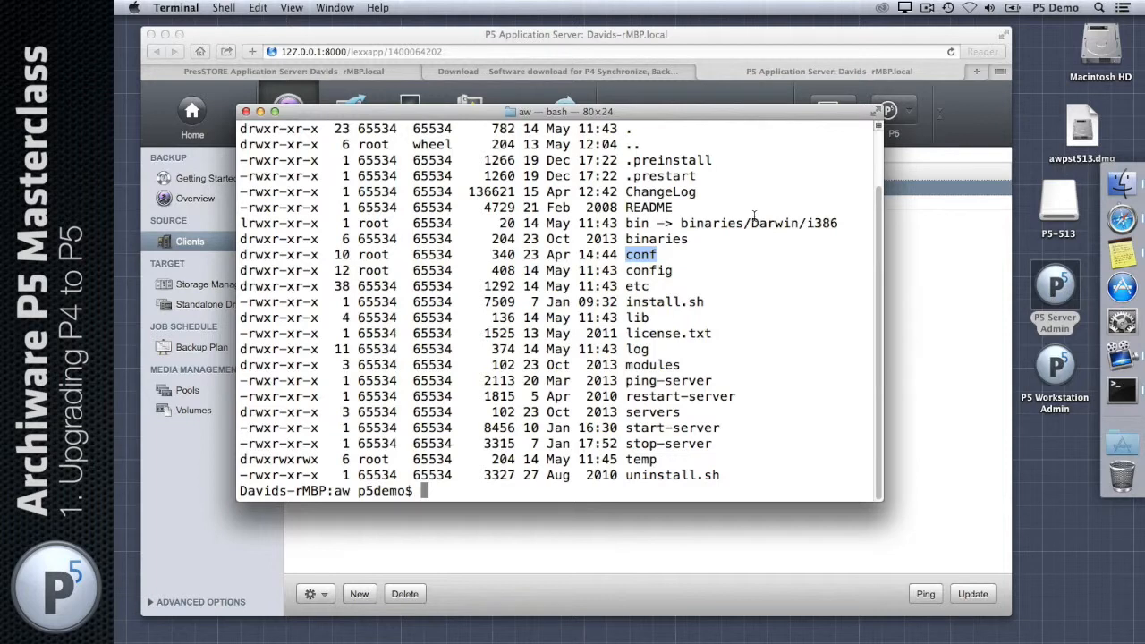
Step: Change into the conf/index folder, completing the path with Tab
key("Return")
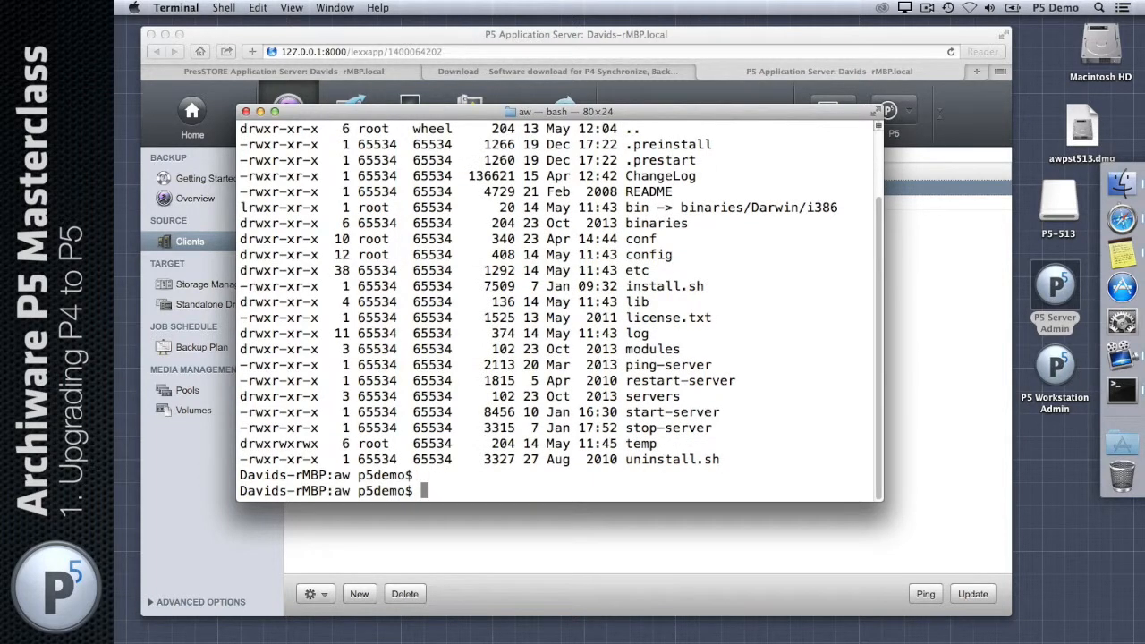
type("cd conf/inde")
key("Tab")
key("Return")
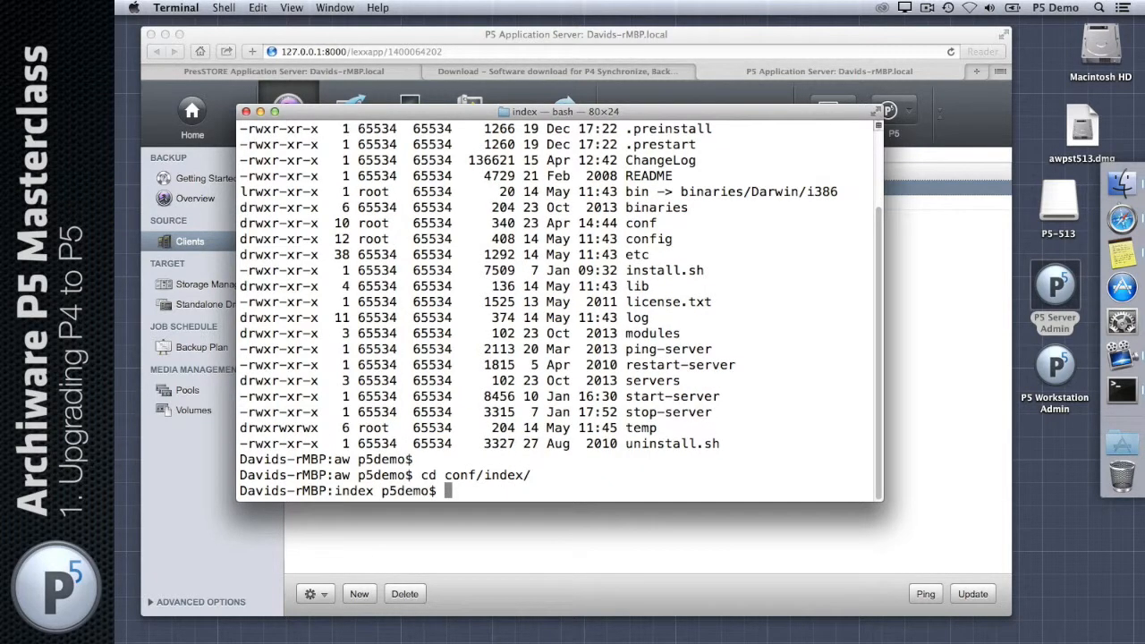
Step: List conf/index with ls -al and point out the conf path and config folder
type("ls -al")
key("Return")
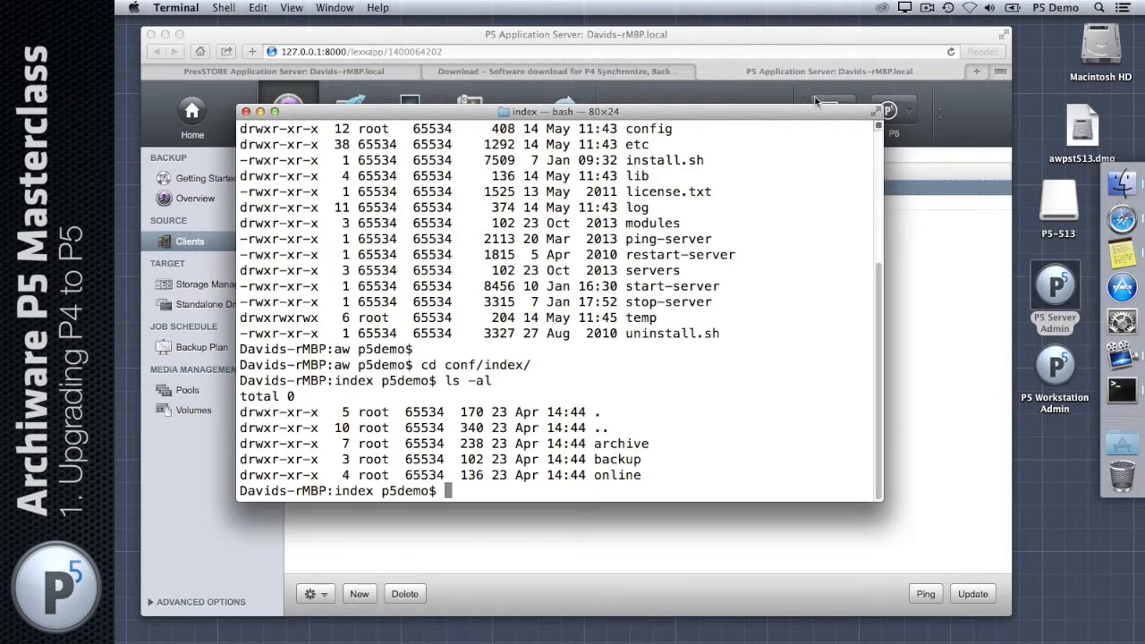
double_click(461, 364)
double_click(658, 130)
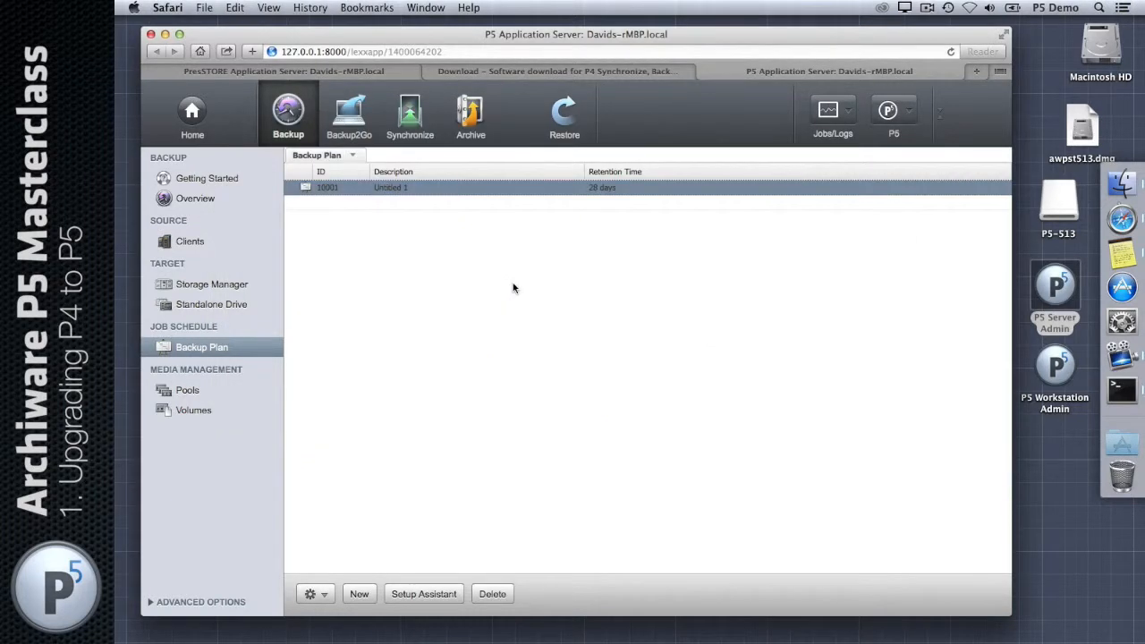
Step: Bring up the Archiware P5 Download page at its top and show the Resources menu links
left_click(542, 71)
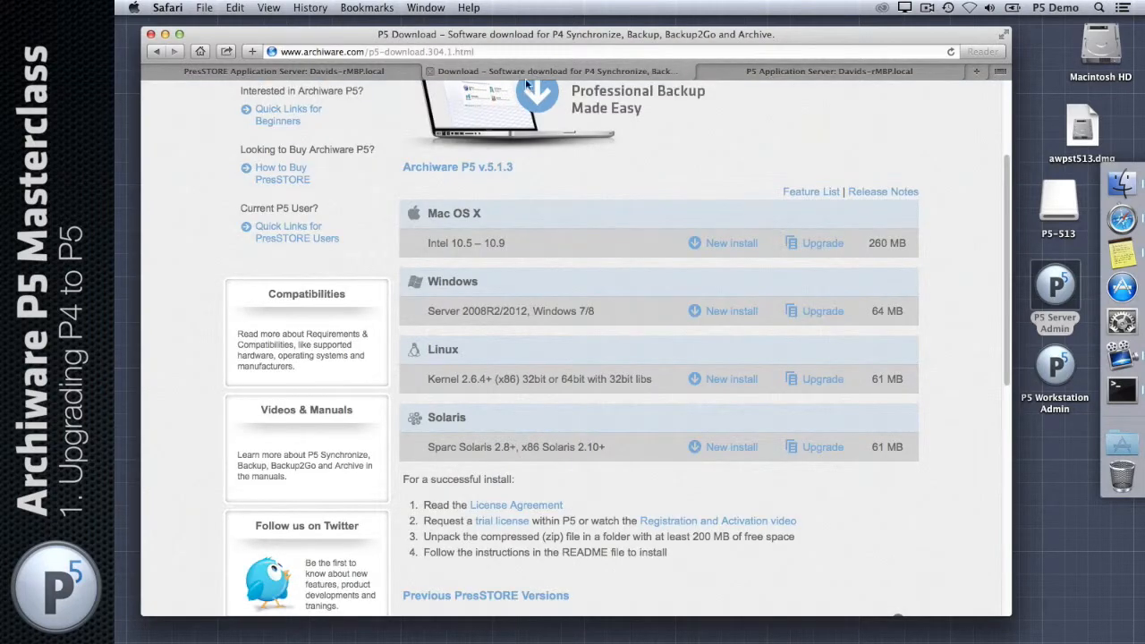
scroll(536, 161, "up", 5)
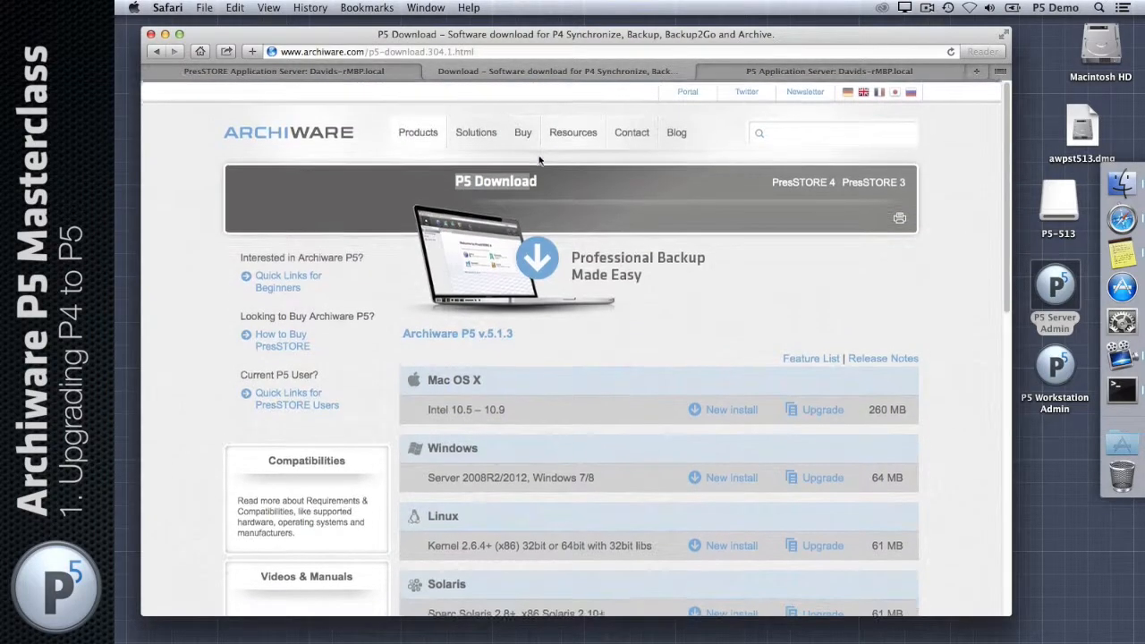
left_click(640, 182)
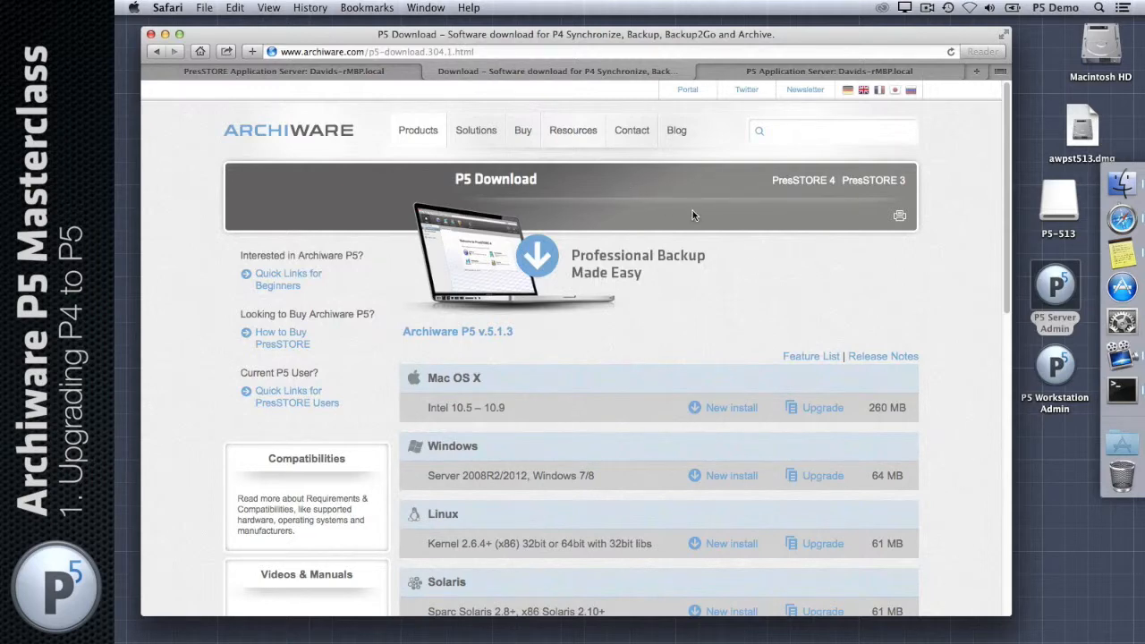
mouse_move(568, 136)
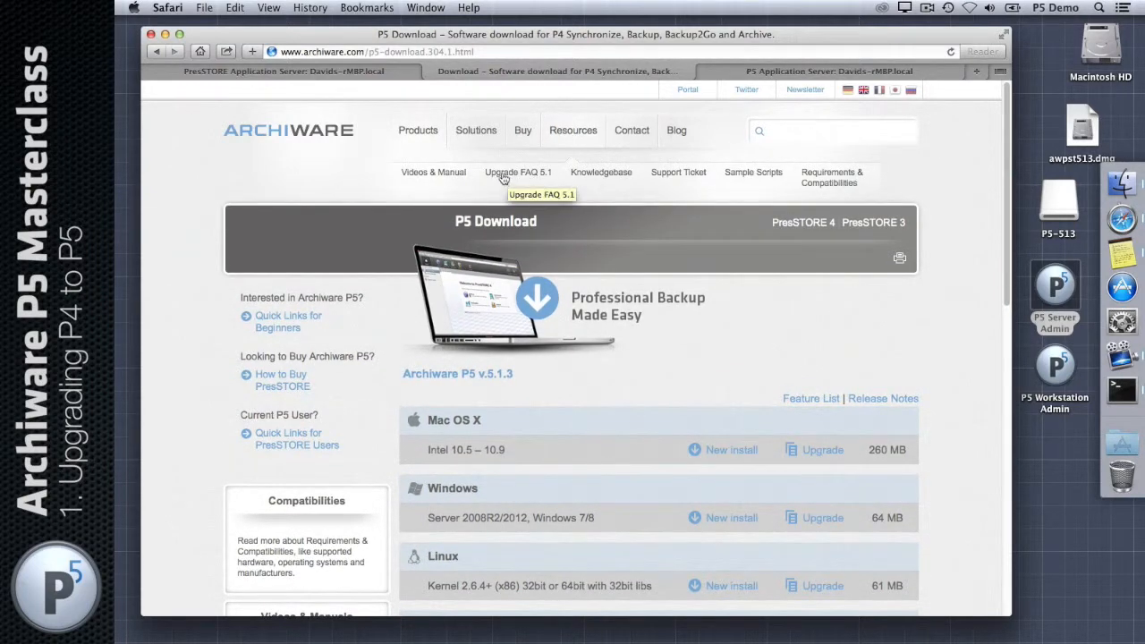
Step: Open Resources > Upgrade FAQ 5.1 and scroll through its list of 13 upgrade questions
left_click(503, 178)
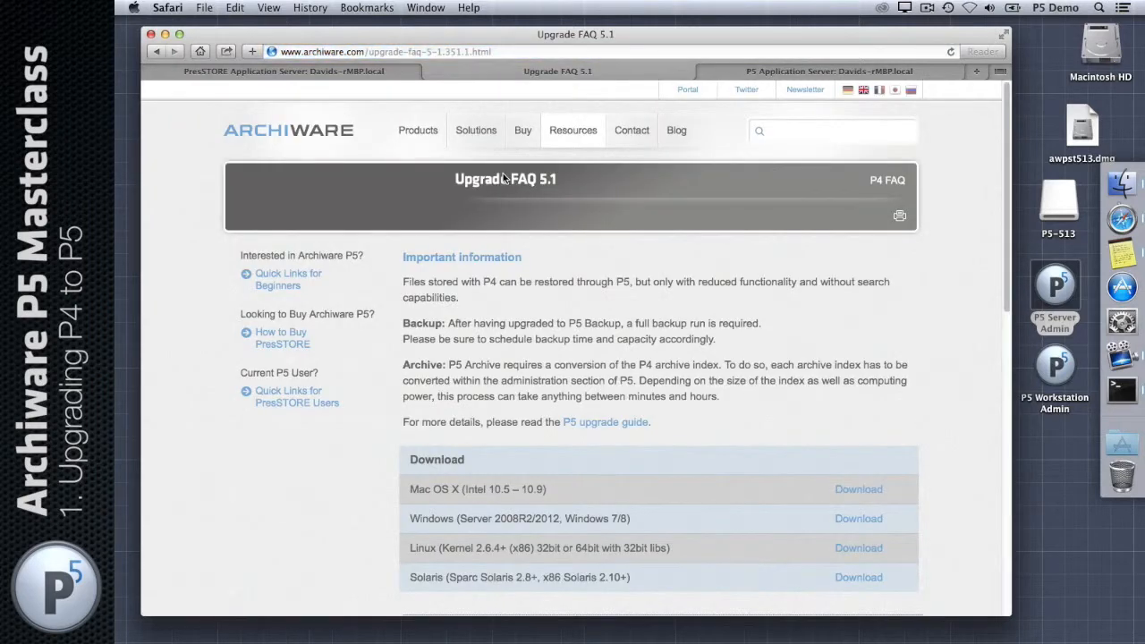
scroll(702, 303, "down", 3)
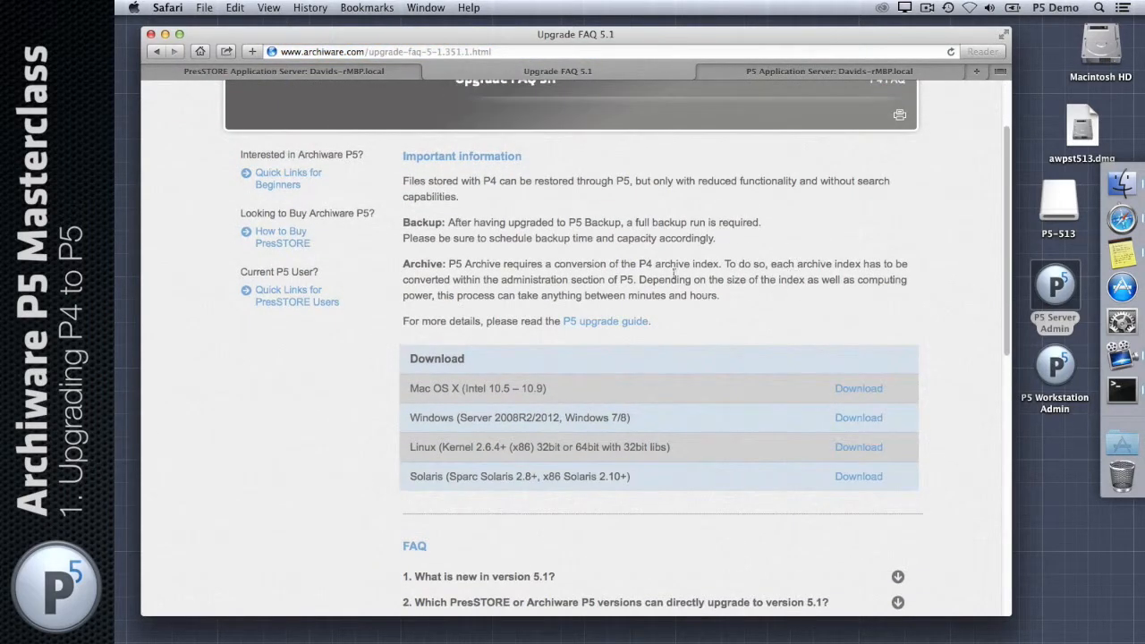
scroll(698, 268, "down", 6)
scroll(697, 268, "down", 6)
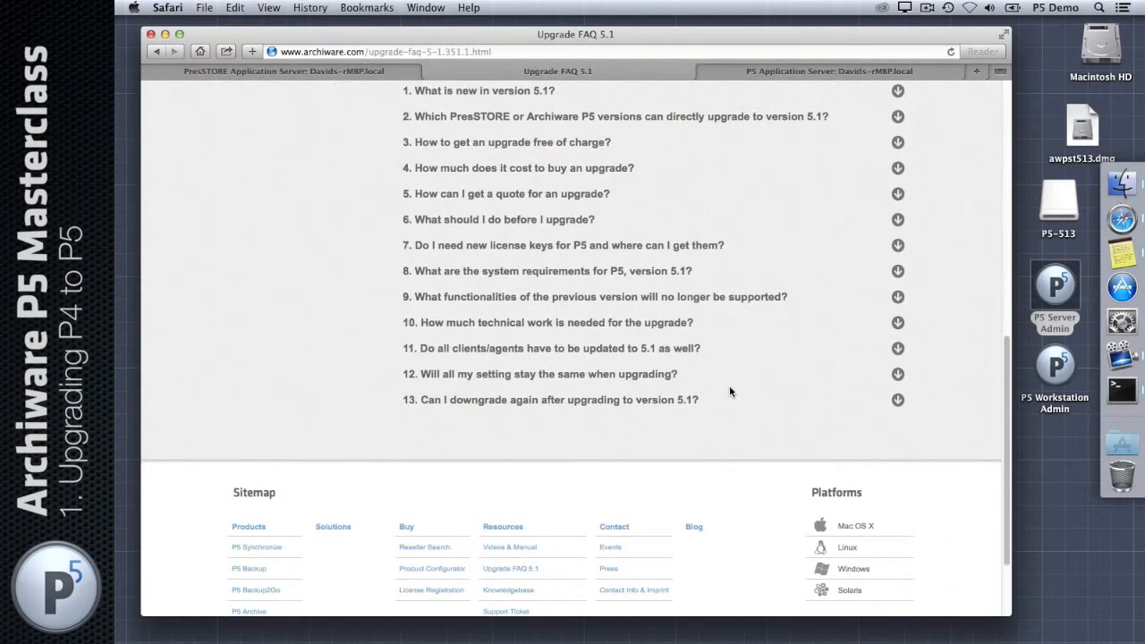
scroll(728, 391, "up", 12)
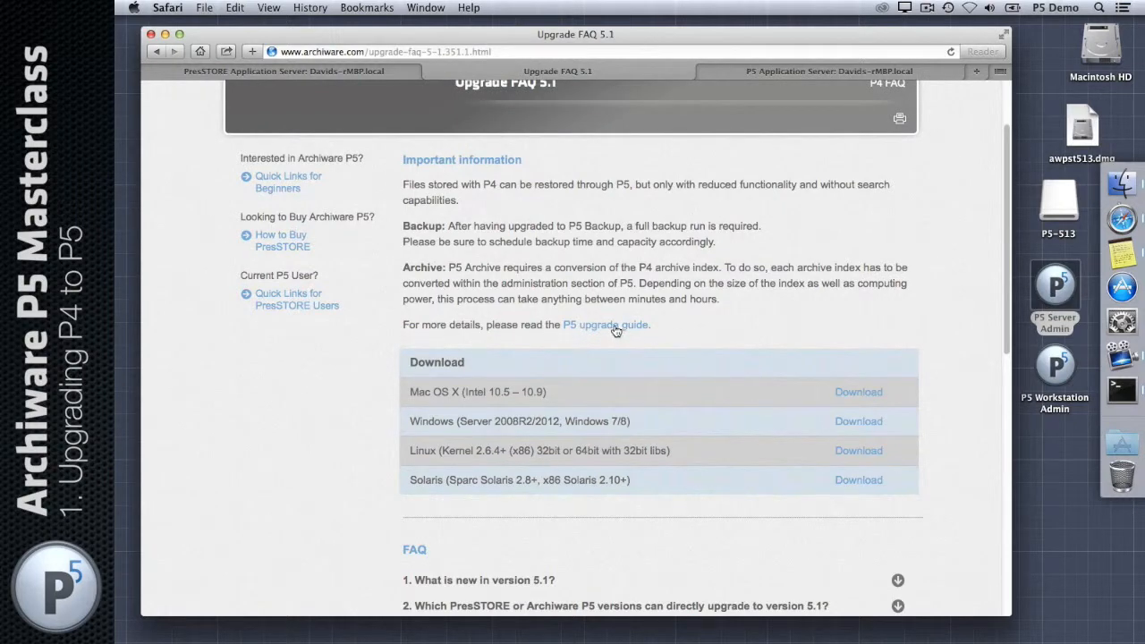
Step: Open the 'P5 upgrade guide' PDF and scroll through its opening pages
left_click(614, 330)
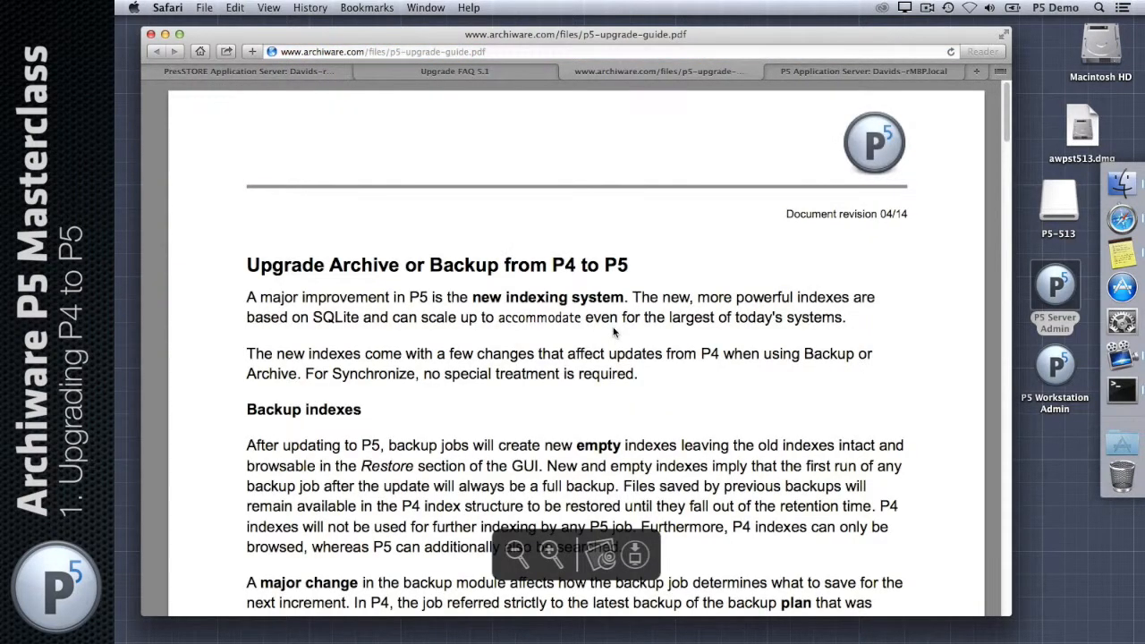
scroll(732, 237, "down", 4)
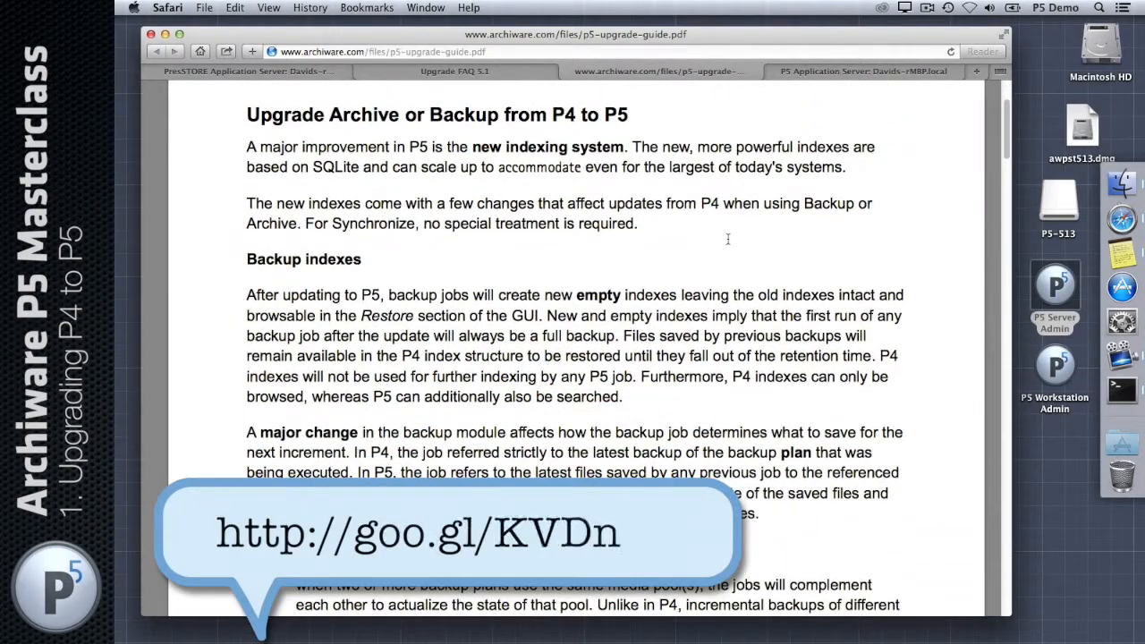
scroll(727, 239, "down", 7)
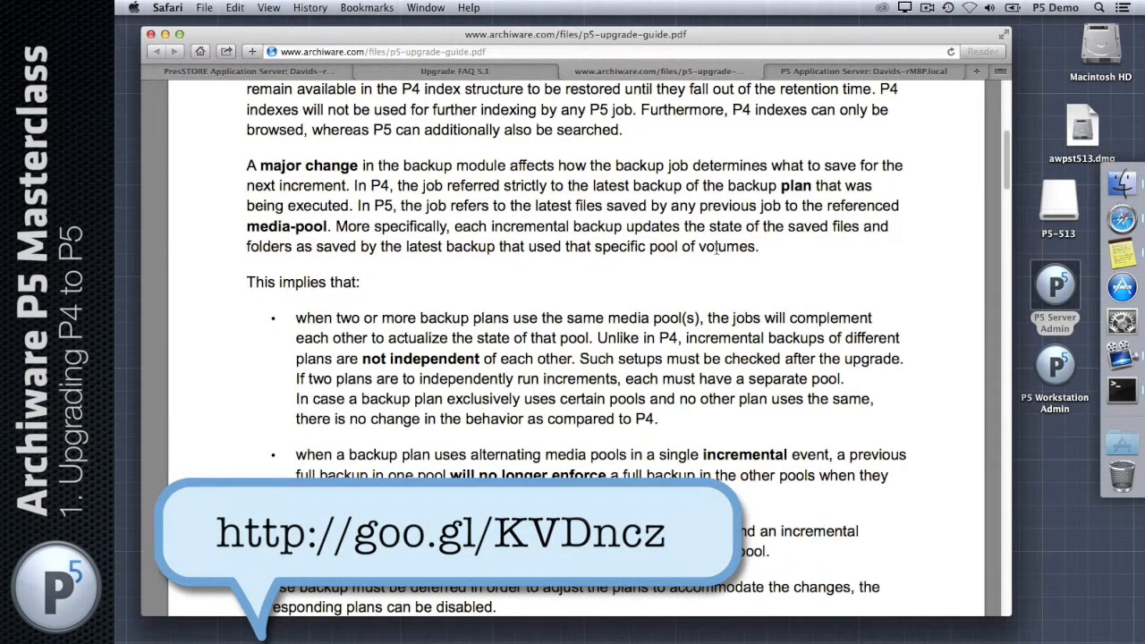
scroll(677, 264, "down", 15)
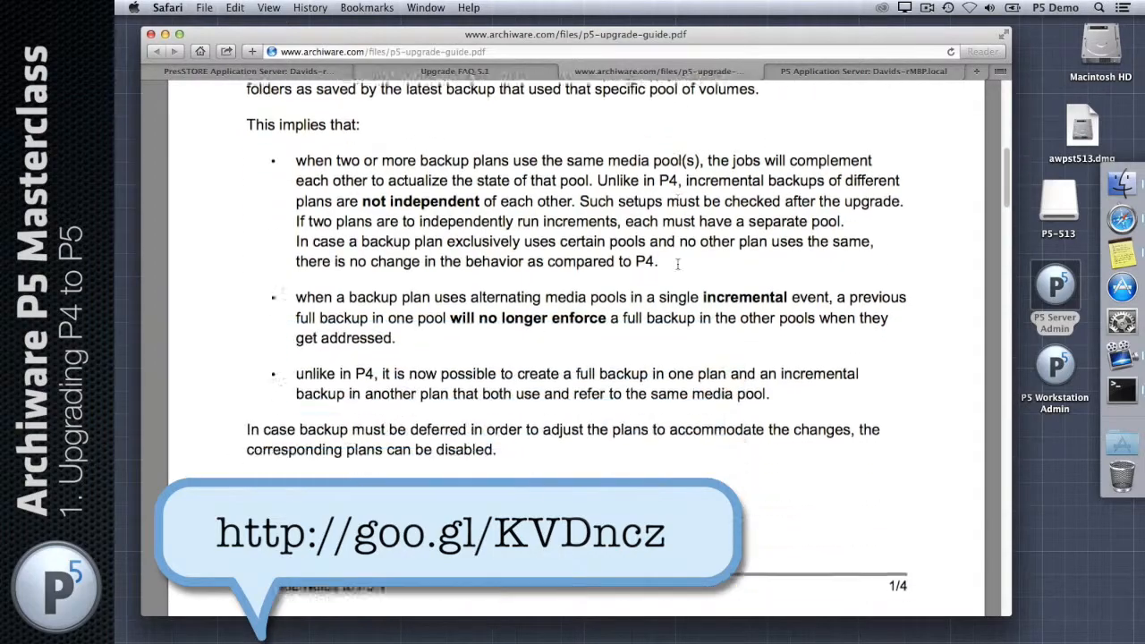
scroll(687, 141, "down", 10)
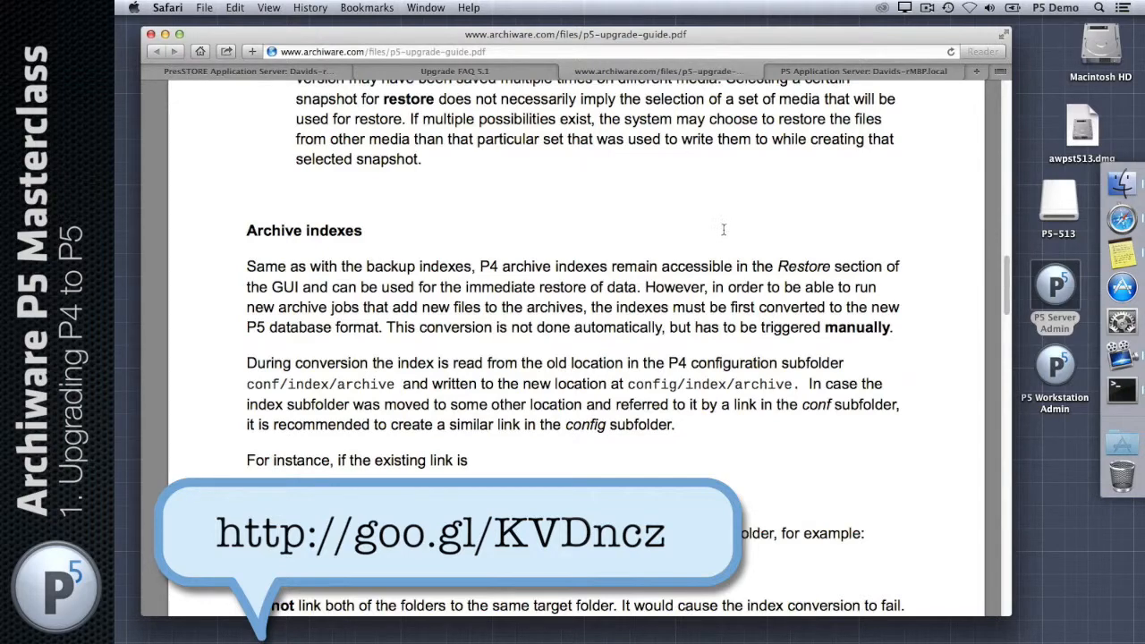
scroll(730, 233, "down", 2)
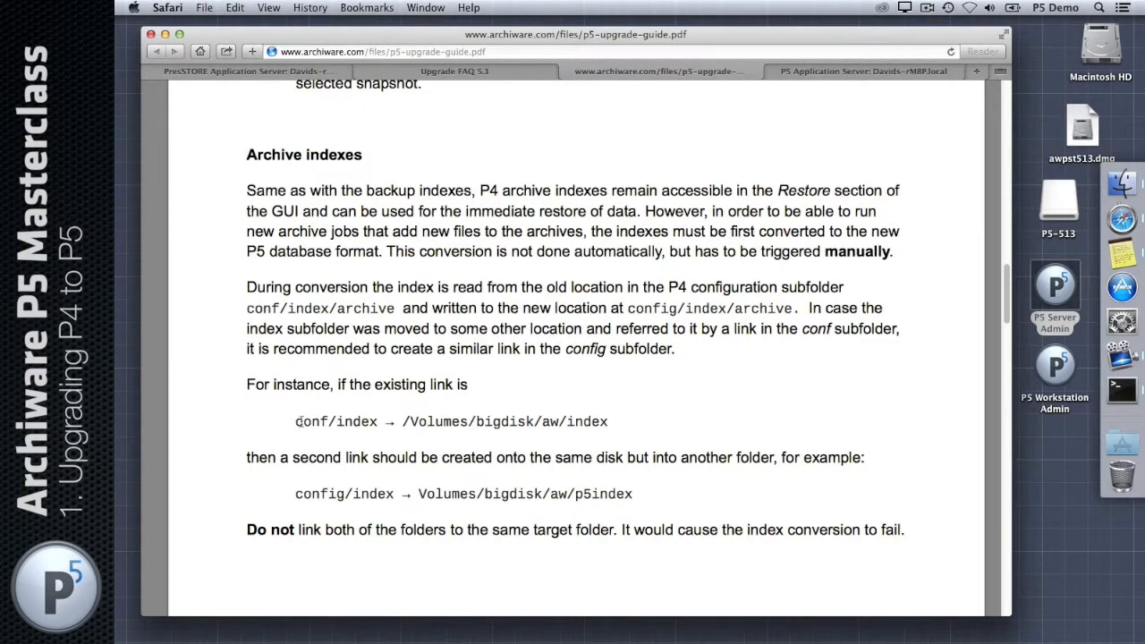
Step: Select a passage and scroll on to the 'Upgrade Archive or Backup from P4 to P5' index notes
left_click_drag(297, 421, 626, 426)
scroll(540, 368, "down", 6)
scroll(540, 367, "down", 10)
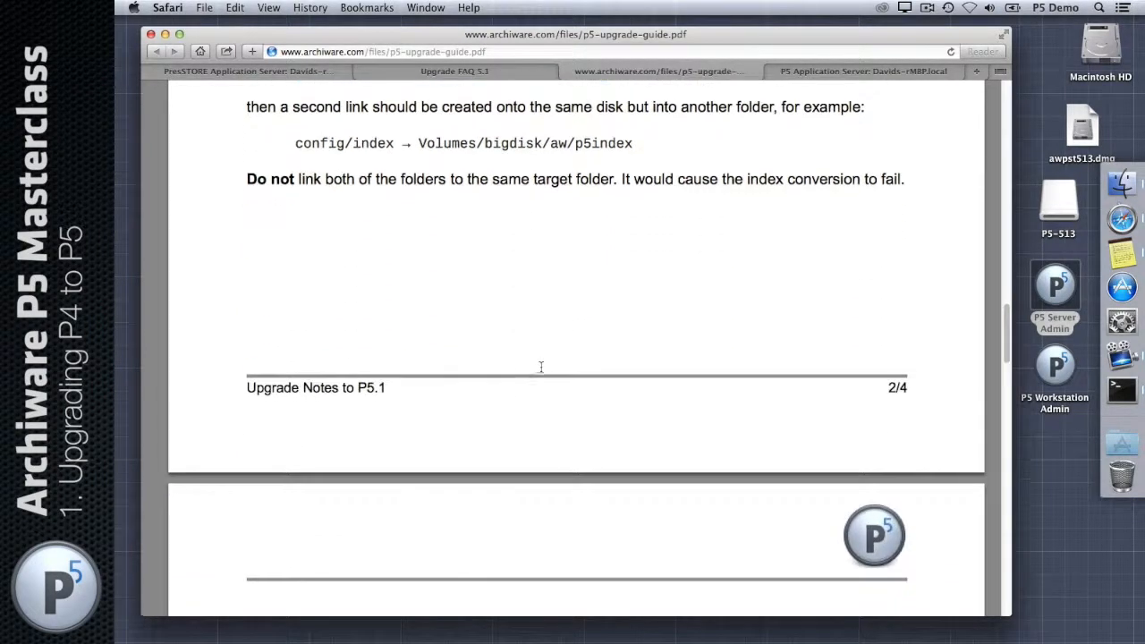
scroll(542, 367, "up", 10)
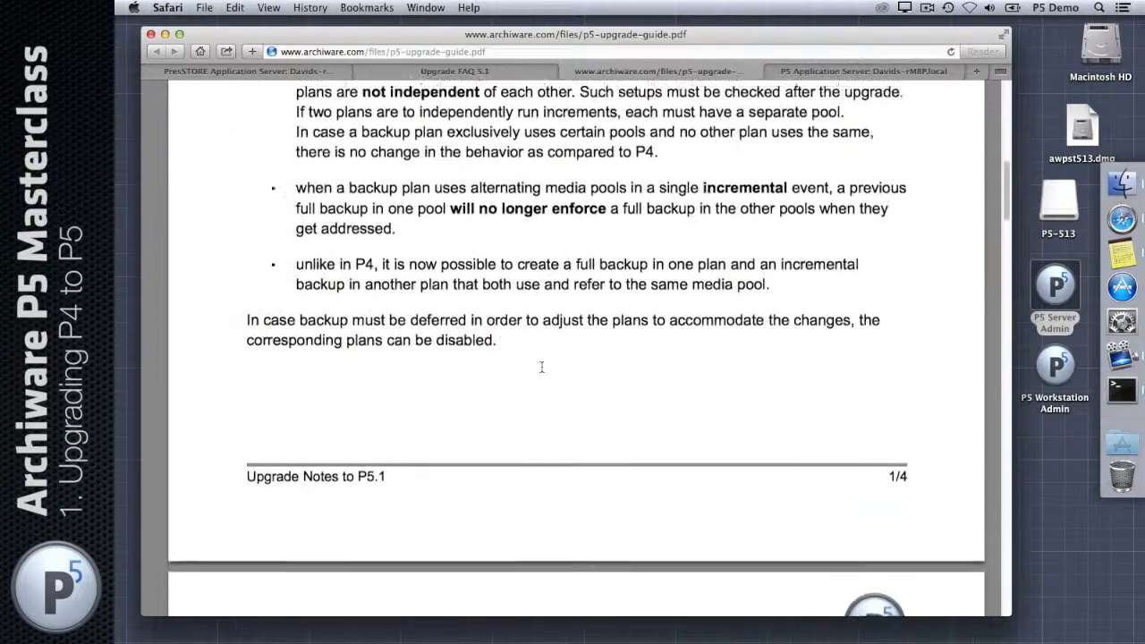
scroll(541, 368, "down", 1)
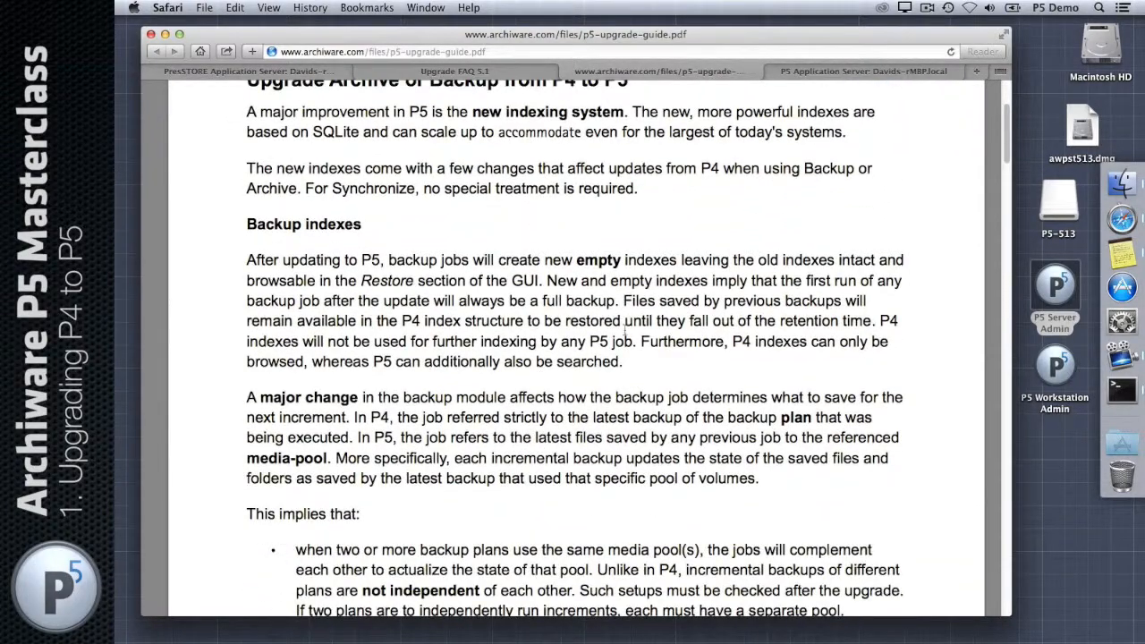
scroll(542, 366, "down", 1)
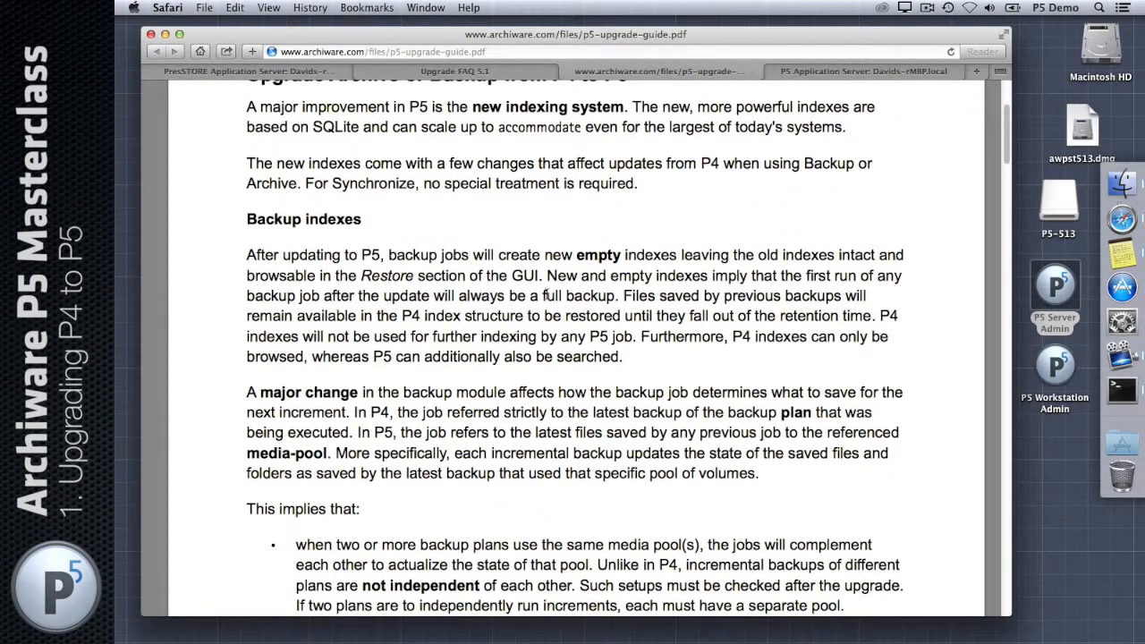